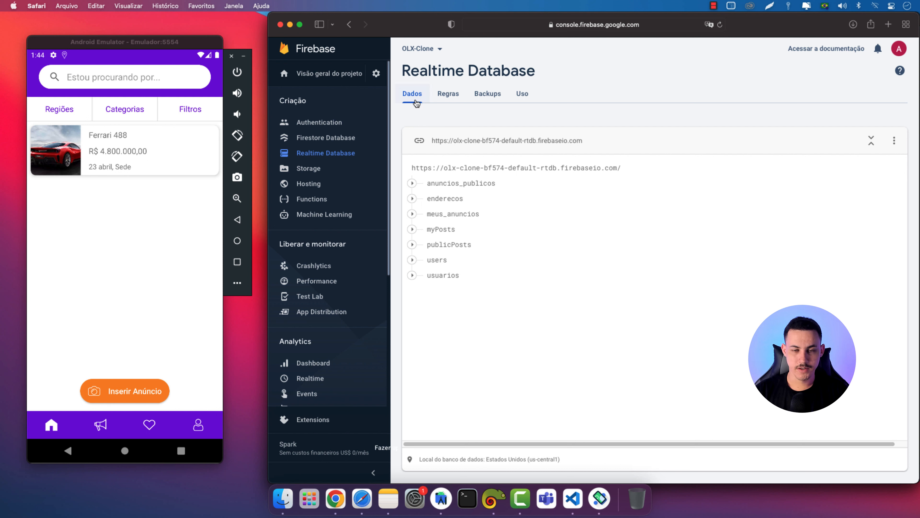
Open the Realtime Database Regras page in a new browser tab
right_click(448, 93)
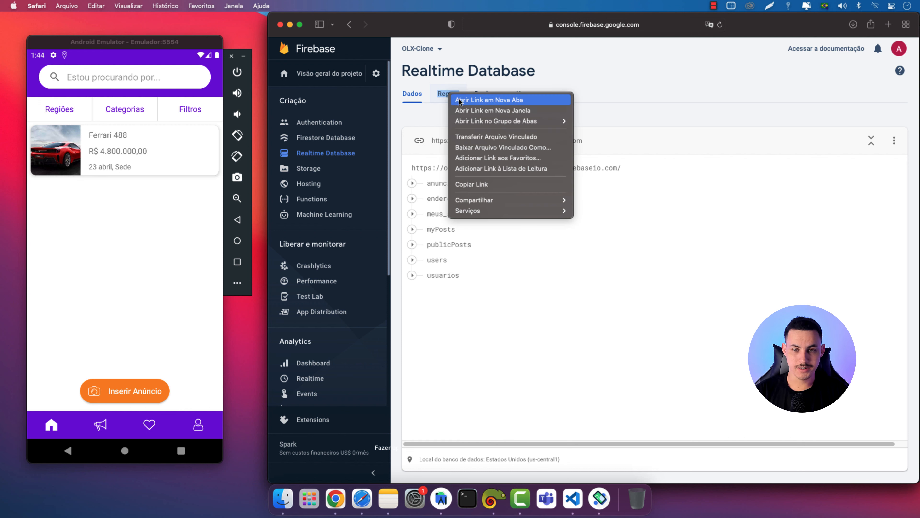
left_click(459, 102)
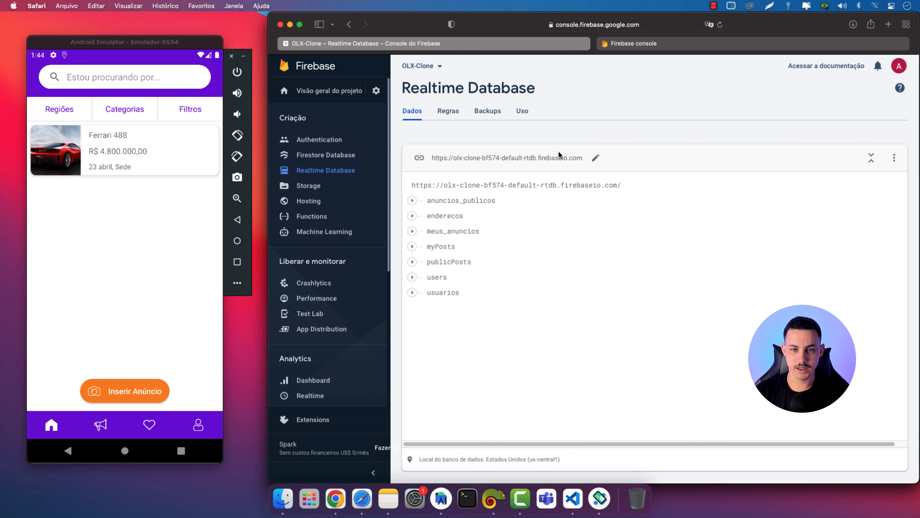
left_click(652, 46)
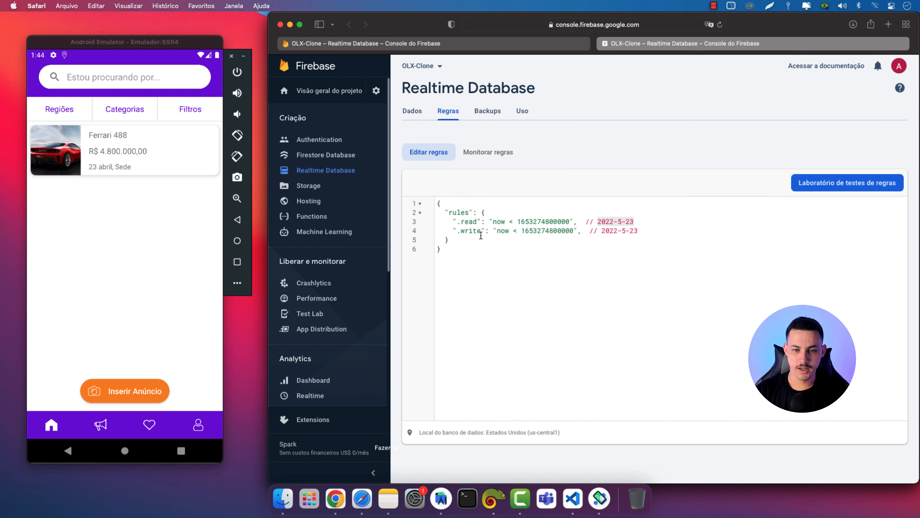
double_click(473, 222)
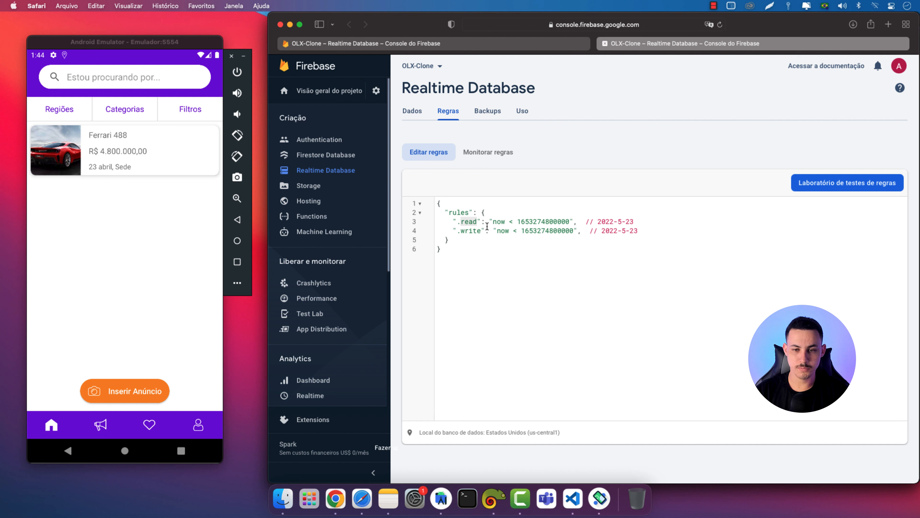
double_click(473, 231)
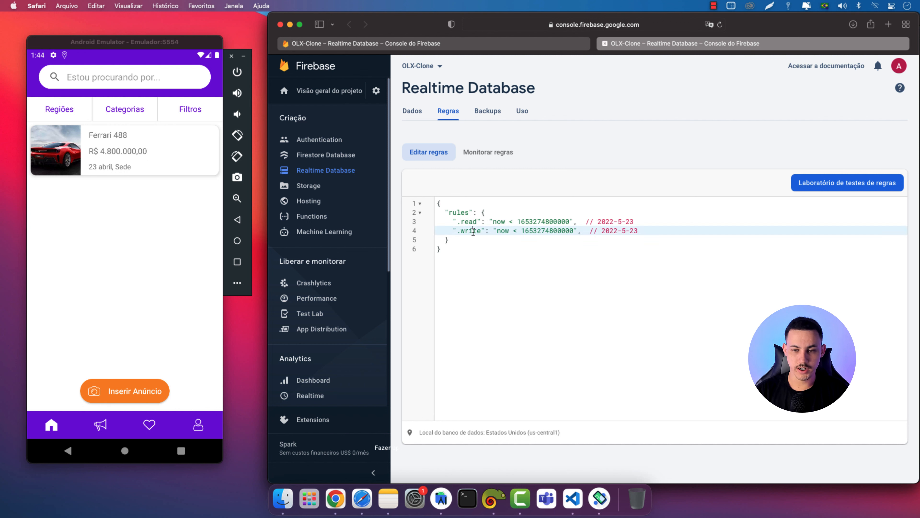
double_click(500, 222)
double_click(527, 222)
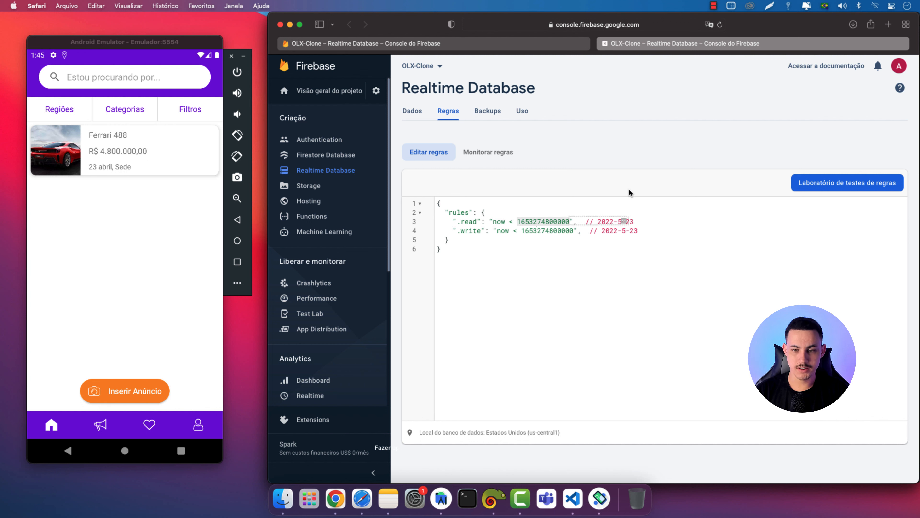
left_click_drag(634, 221, 597, 222)
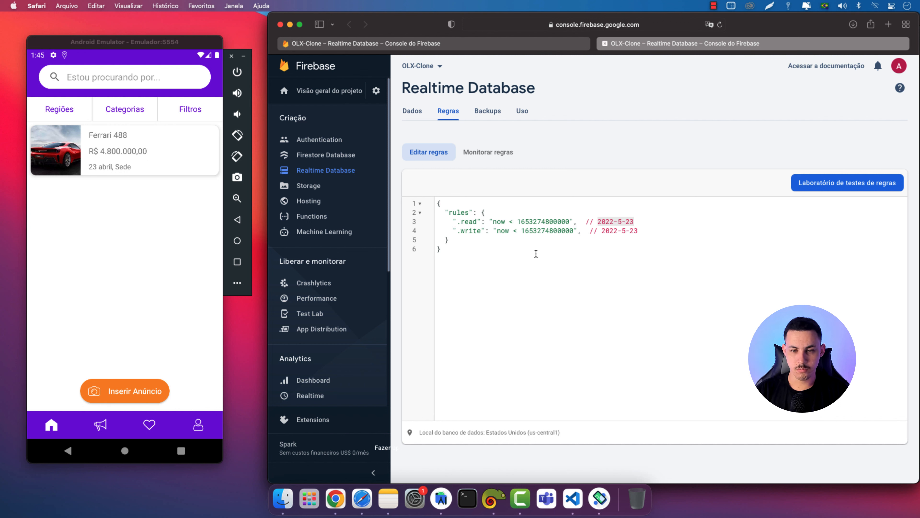
left_click_drag(457, 231, 480, 232)
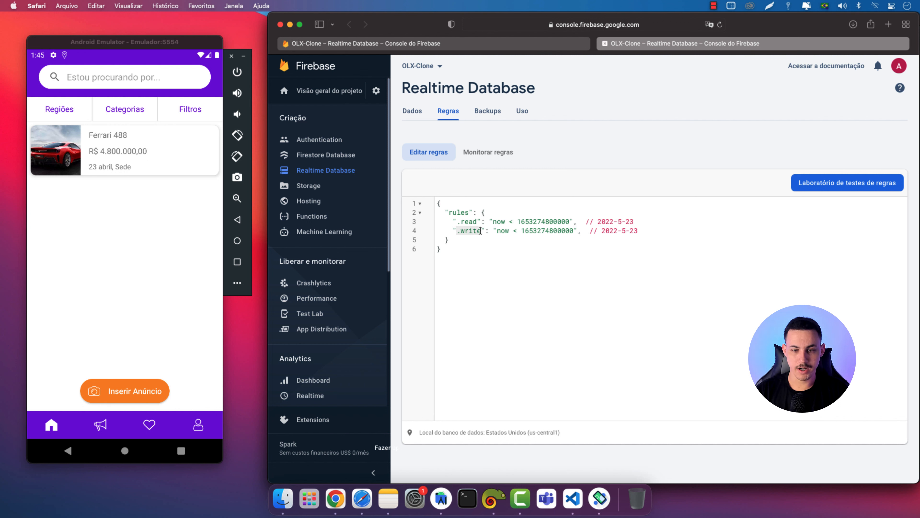
left_click(480, 231)
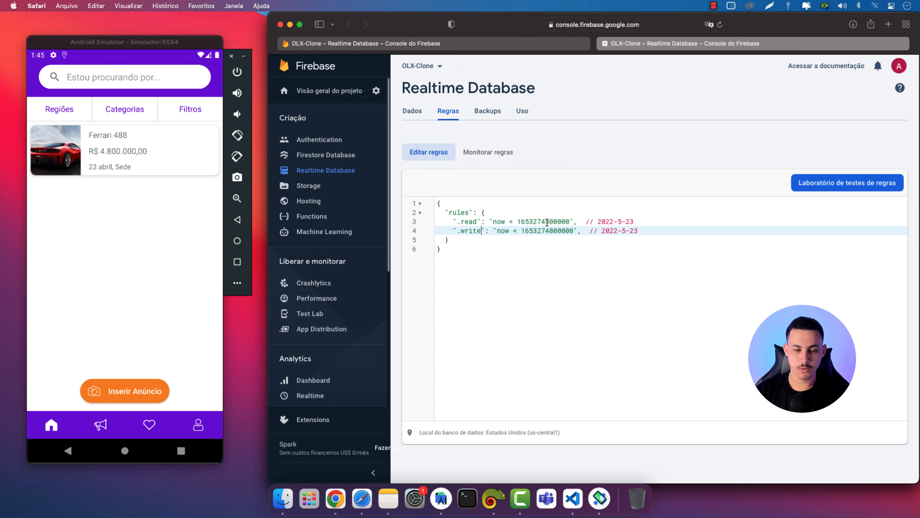
left_click(446, 494)
Enlarge Android Studio's run log to check the app output, then minimize the window
left_click(295, 468)
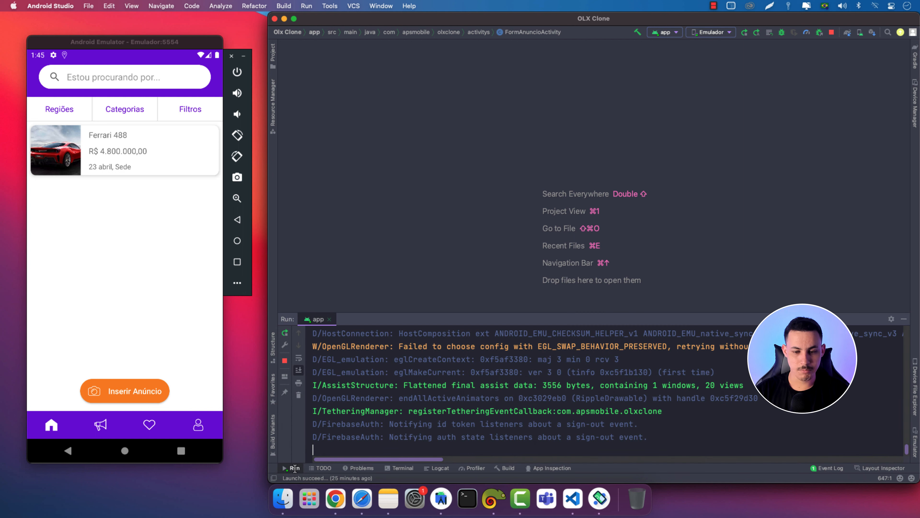
left_click_drag(618, 313, 618, 272)
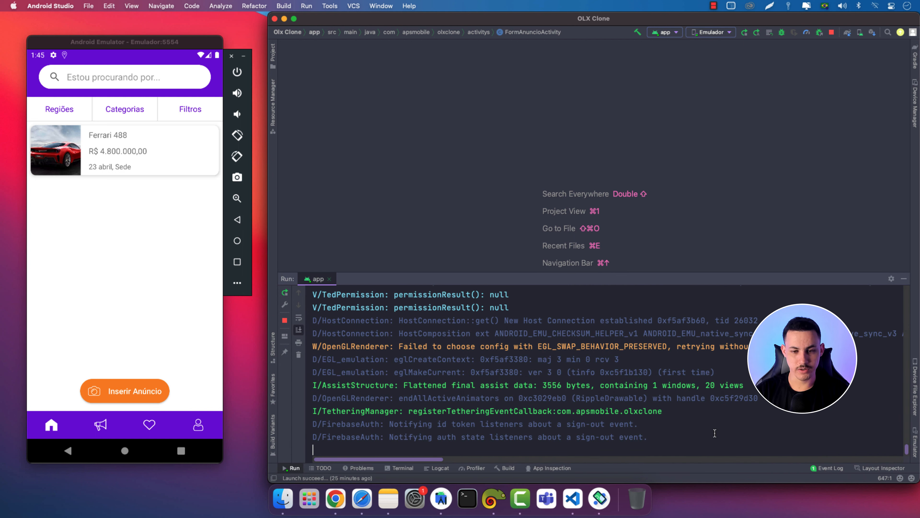
left_click(284, 18)
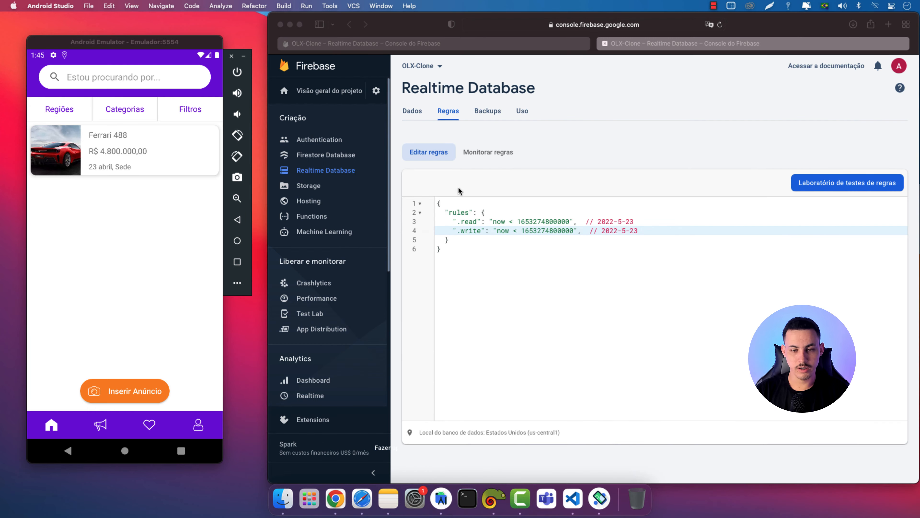
In the Dados tab, peek at enderecos, then expand meus_anuncios down to the Ferrari 488 ad's fields
left_click(595, 144)
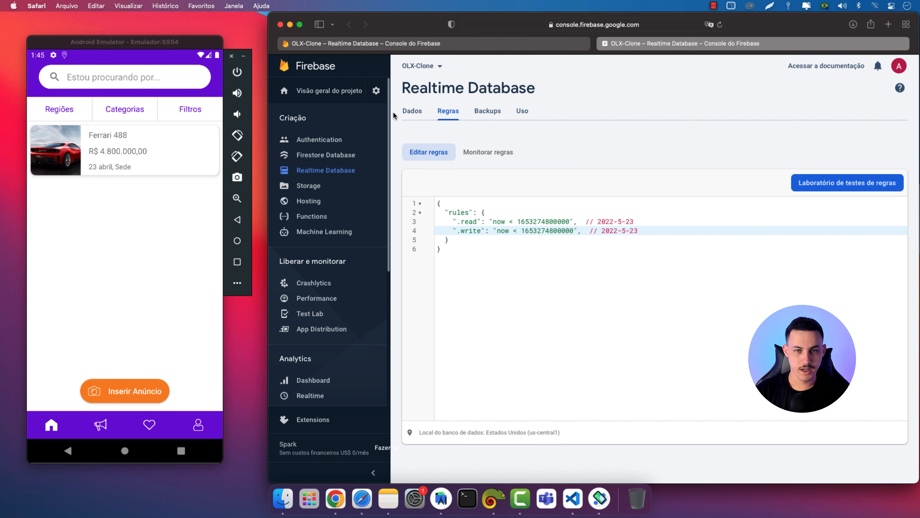
left_click(411, 112)
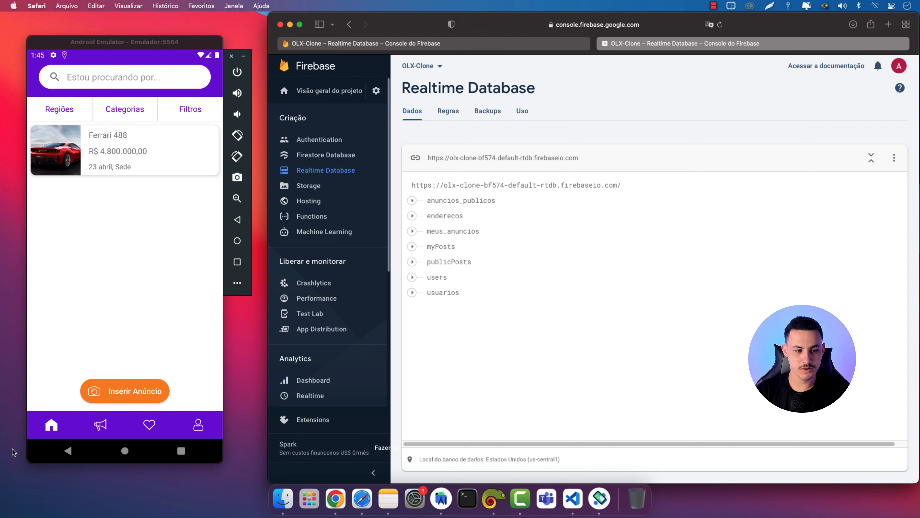
left_click(413, 216)
left_click(428, 231)
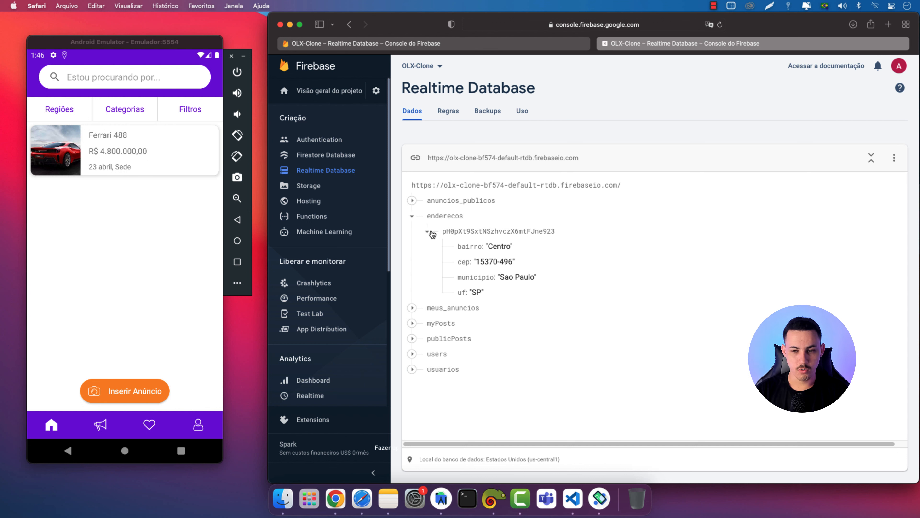
left_click(412, 216)
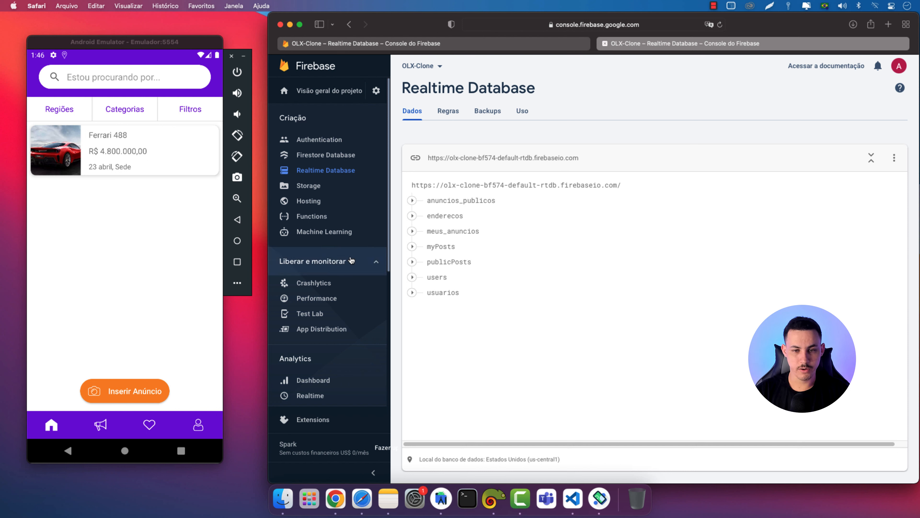
left_click(412, 231)
left_click(427, 247)
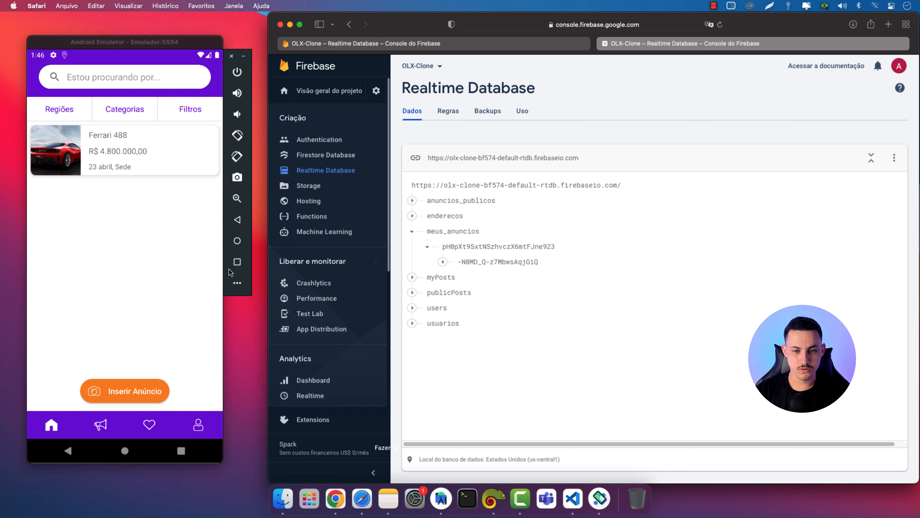
left_click(443, 262)
Log in to OLX Clone with the test account's e-mail and password, then show the Ferrari 488 ad
left_click(203, 290)
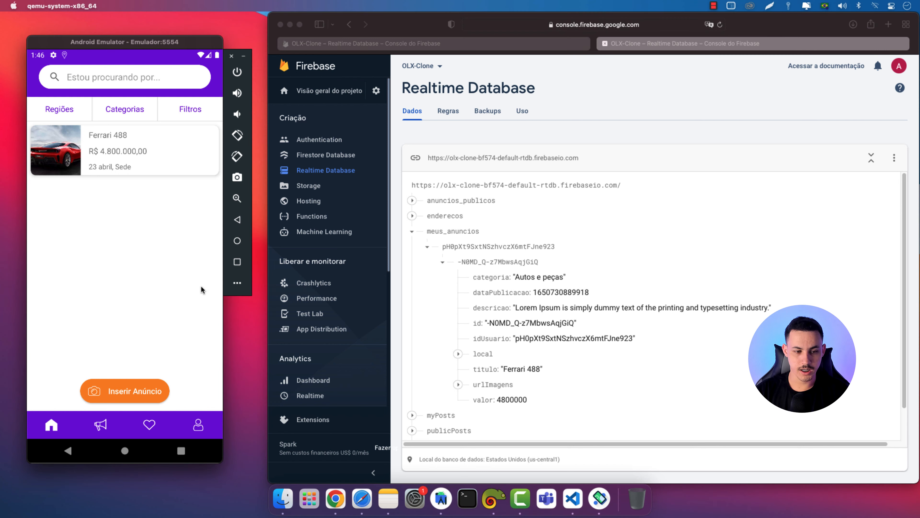
left_click(113, 424)
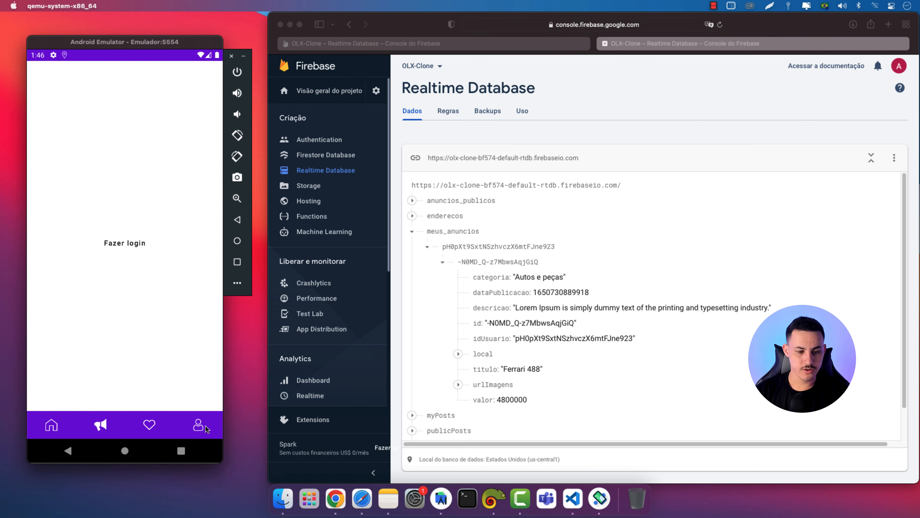
left_click(191, 426)
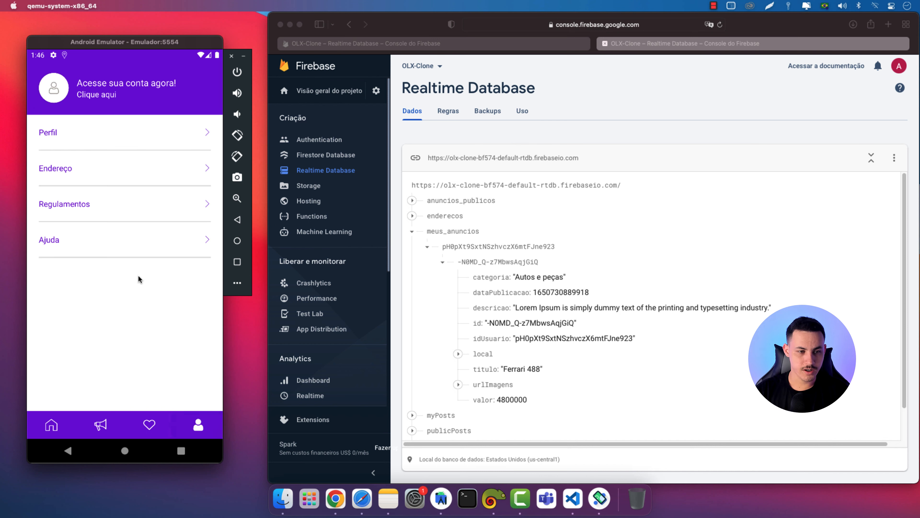
left_click(76, 147)
left_click(97, 225)
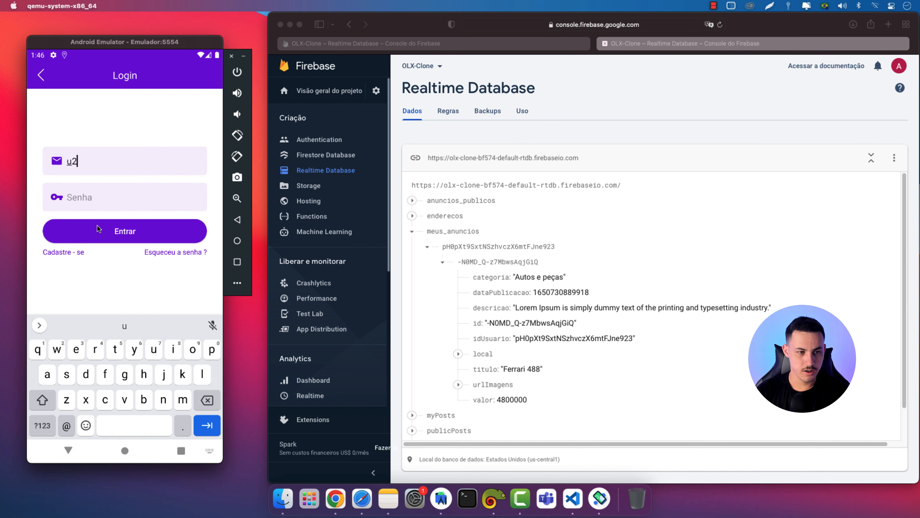
key("Tab")
type("teste")
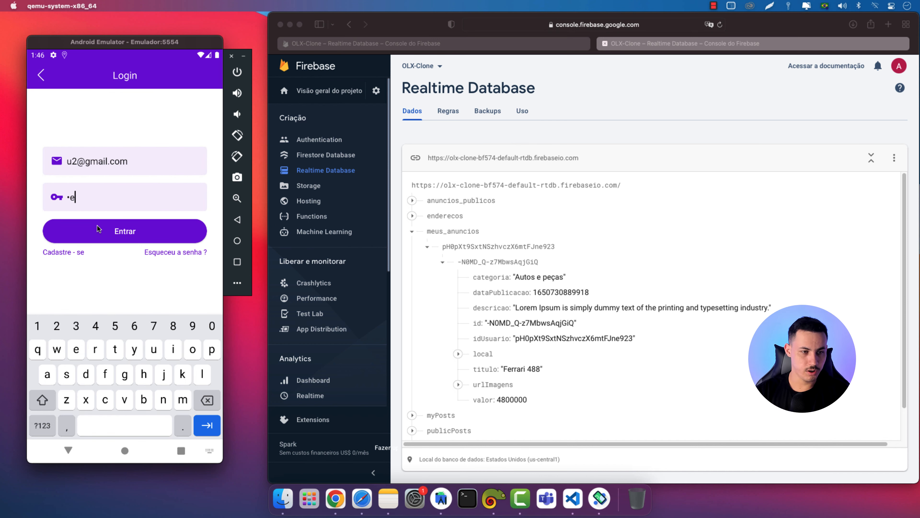
left_click(99, 236)
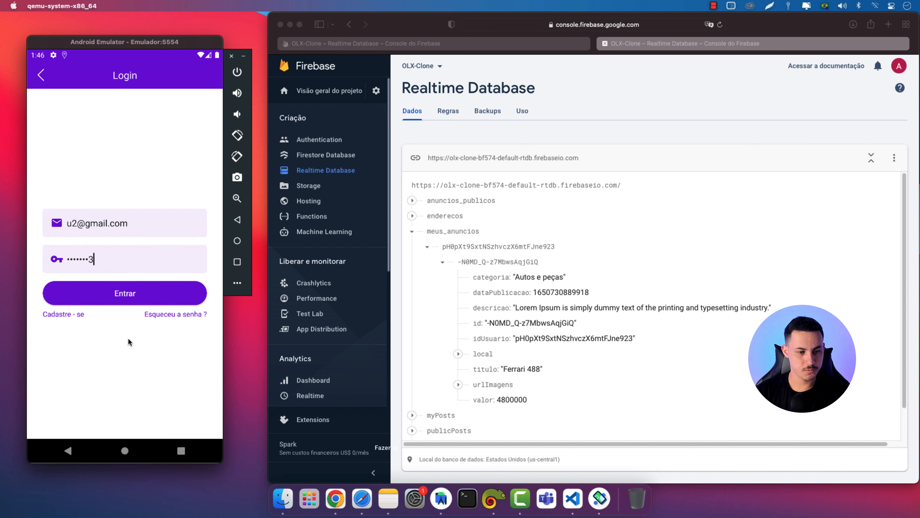
left_click(101, 424)
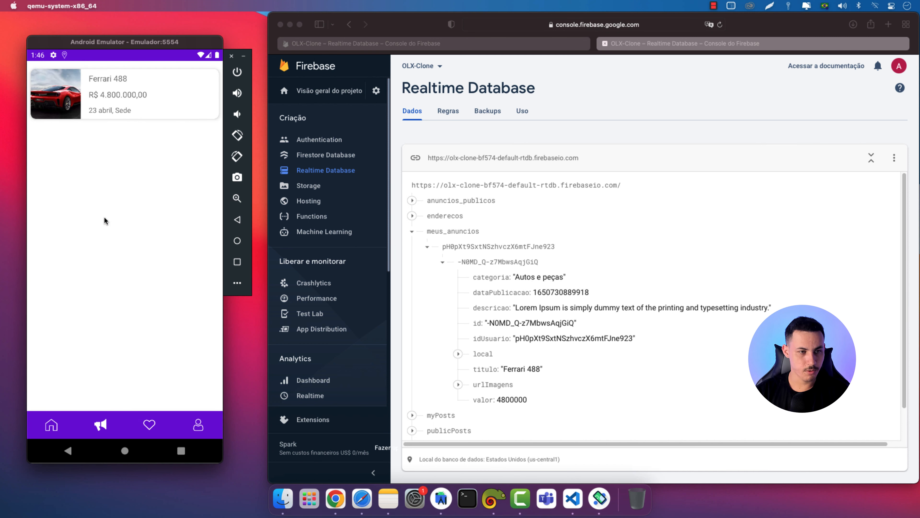
Collapse meus_anuncios, inspect the usuarios profile entry, and show the app's Home feed with Ferrari 488
left_click(412, 231)
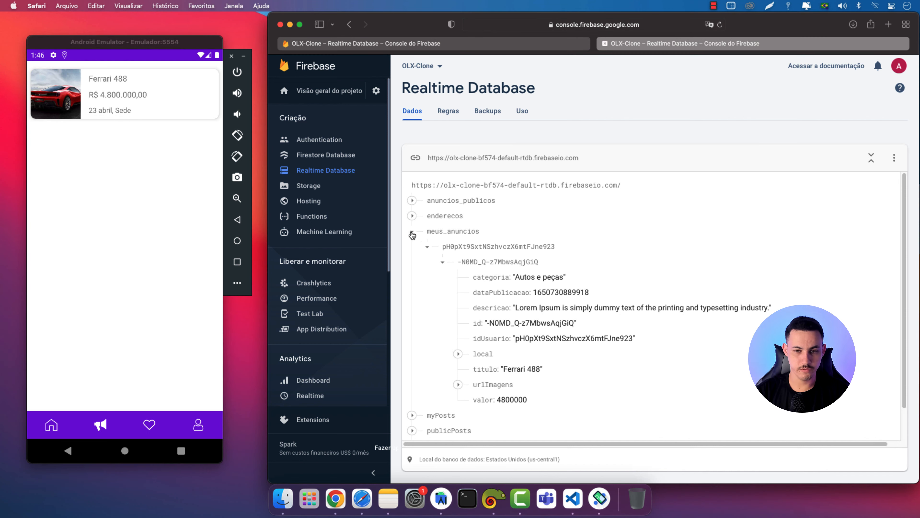
left_click(412, 231)
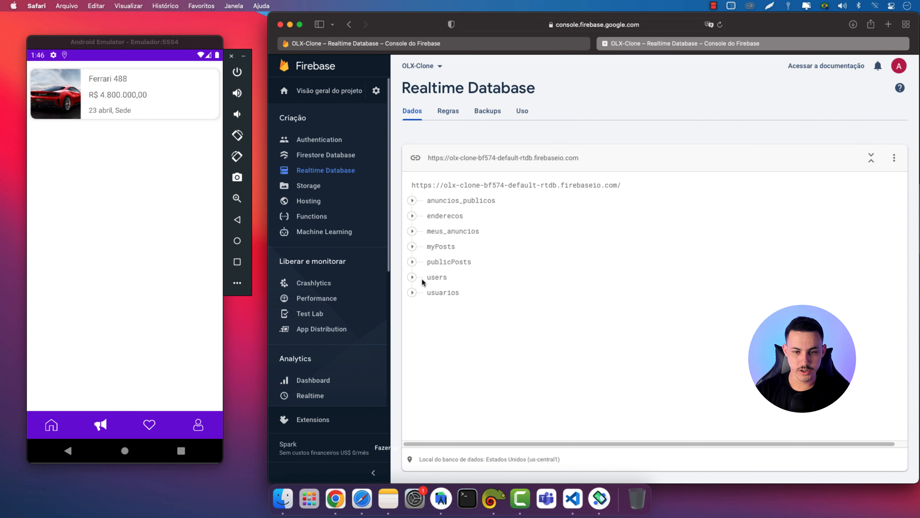
left_click(413, 293)
left_click(428, 308)
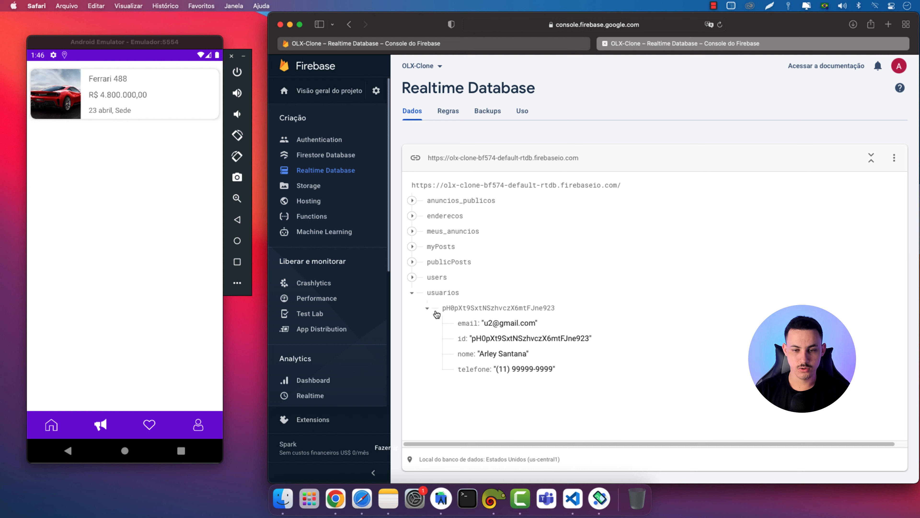
left_click(412, 293)
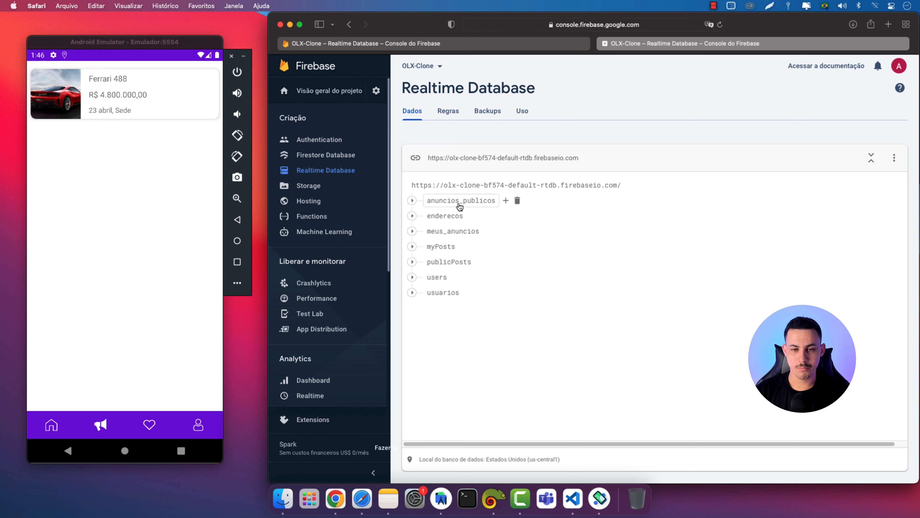
left_click(51, 425)
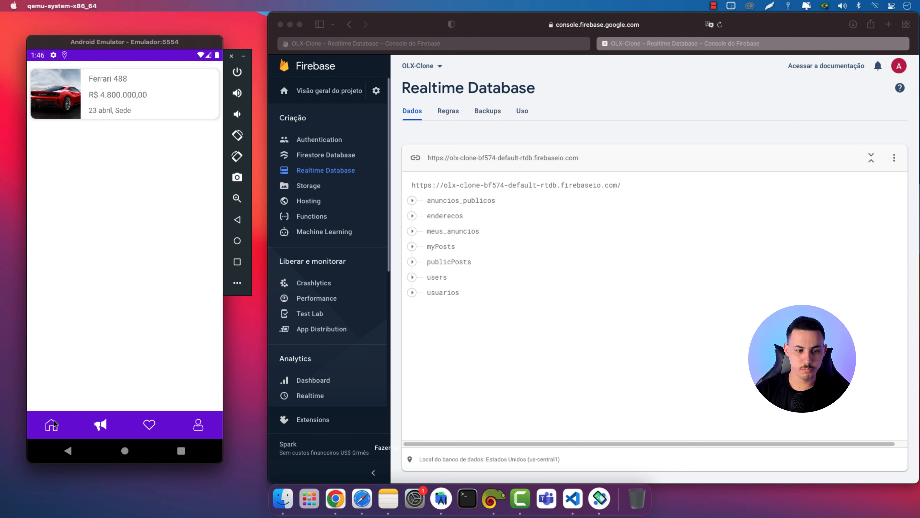
left_click(450, 124)
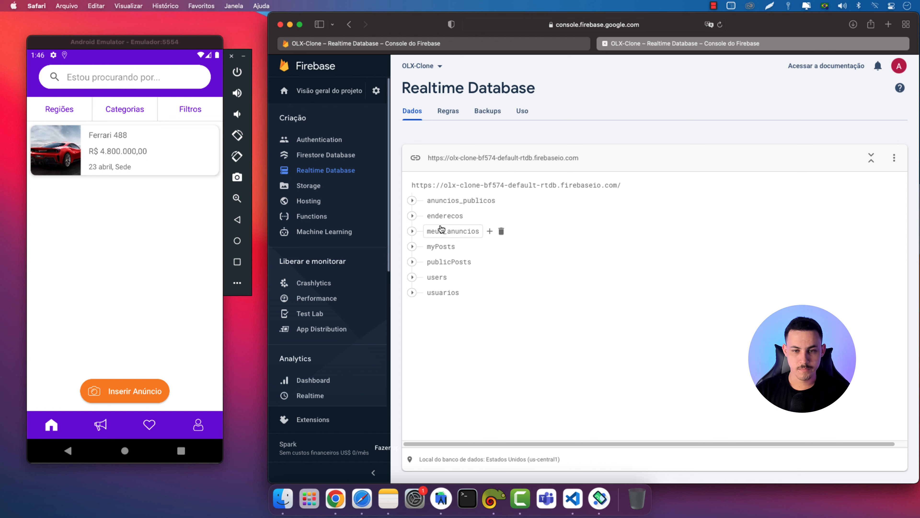
left_click(413, 216)
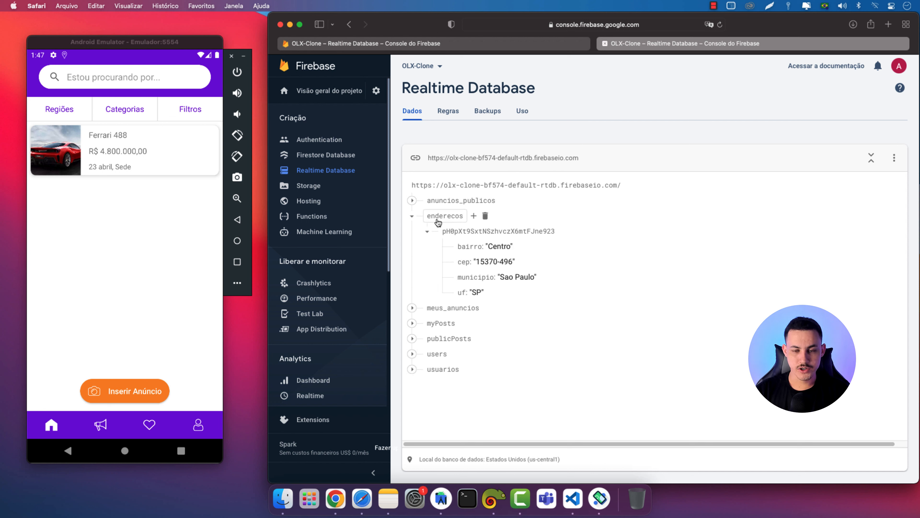
left_click(427, 232)
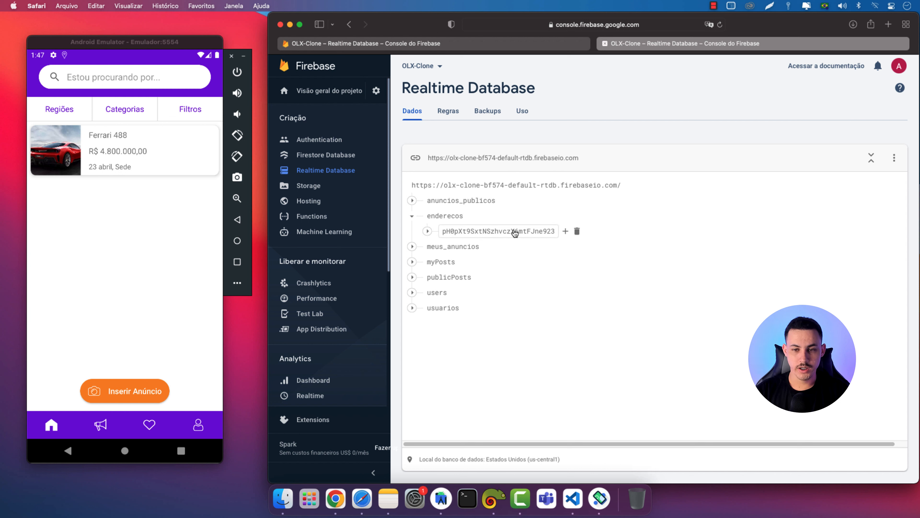
left_click(412, 217)
left_click(411, 232)
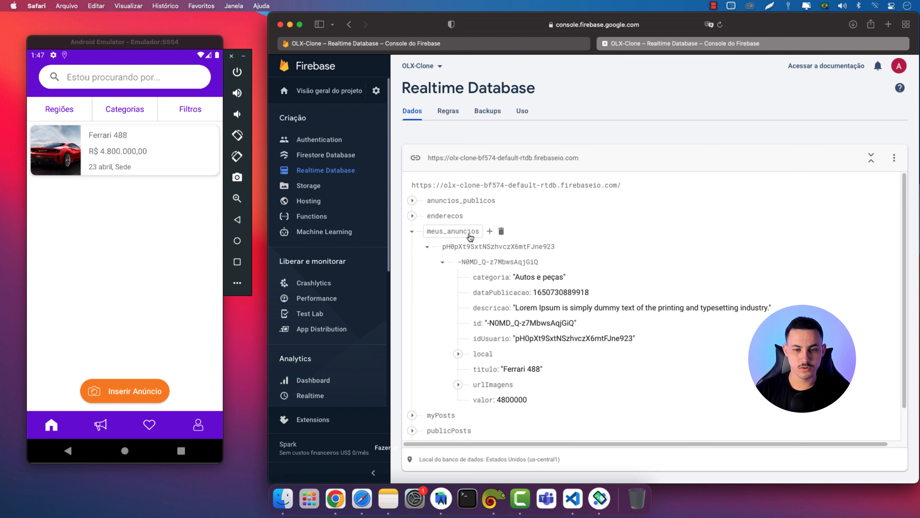
left_click(443, 262)
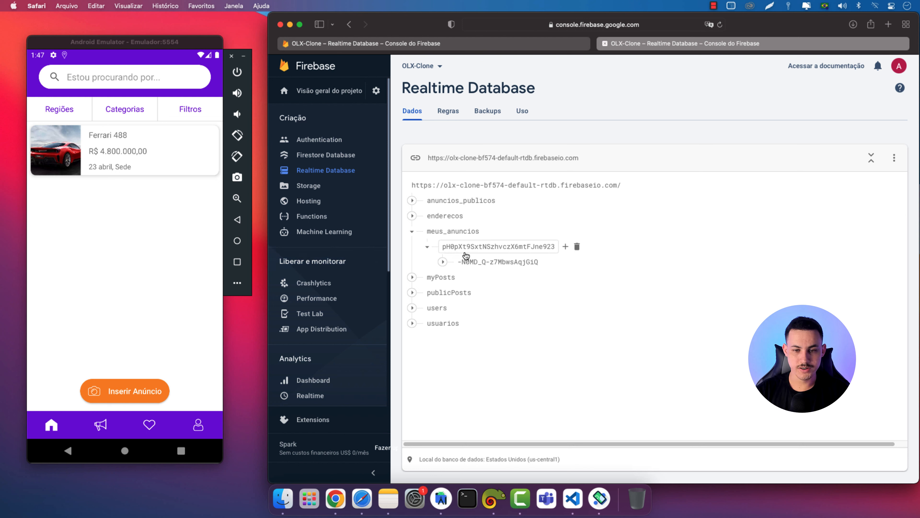
left_click(153, 318)
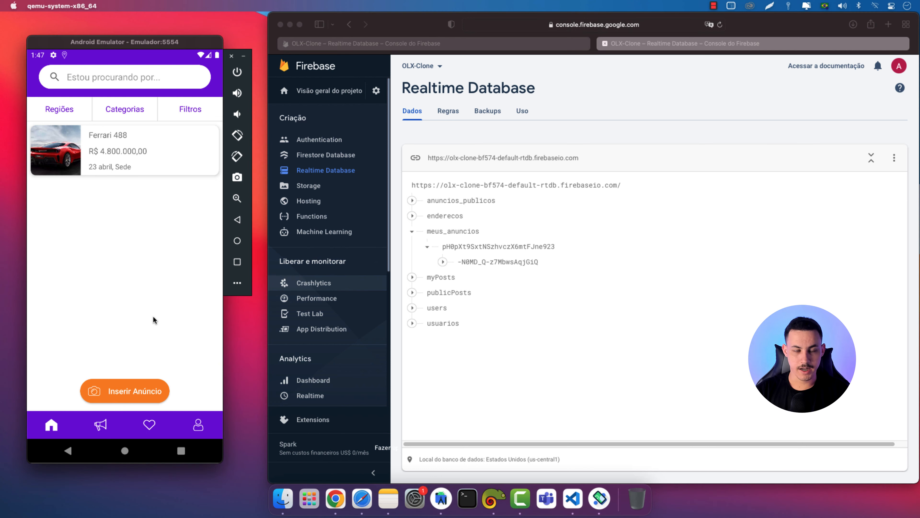
left_click(472, 255)
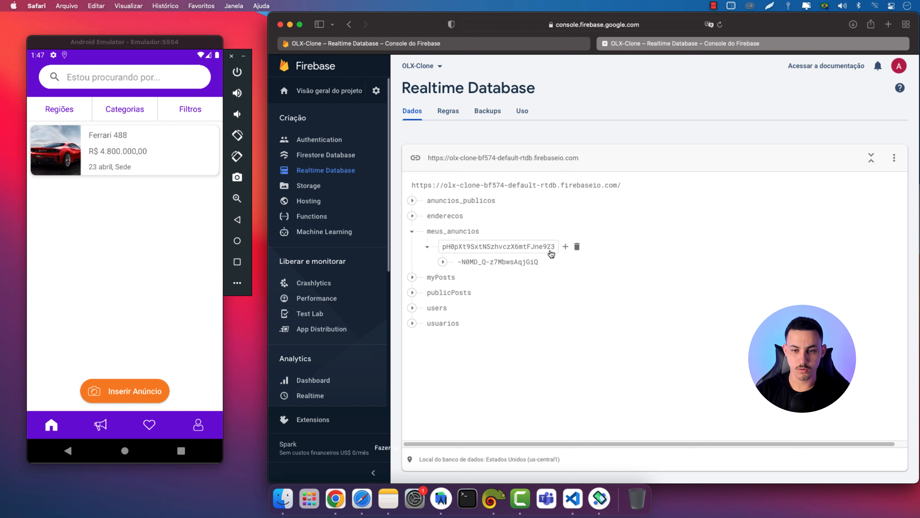
left_click(411, 324)
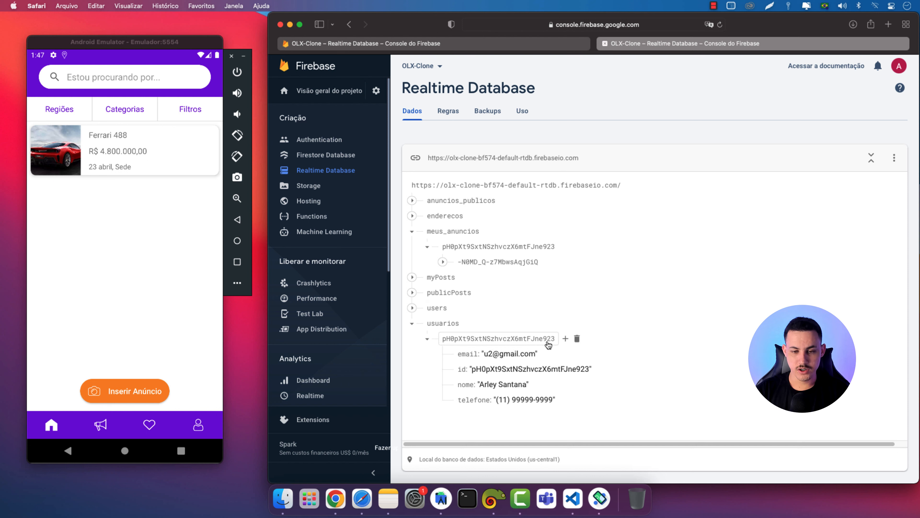
left_click(412, 323)
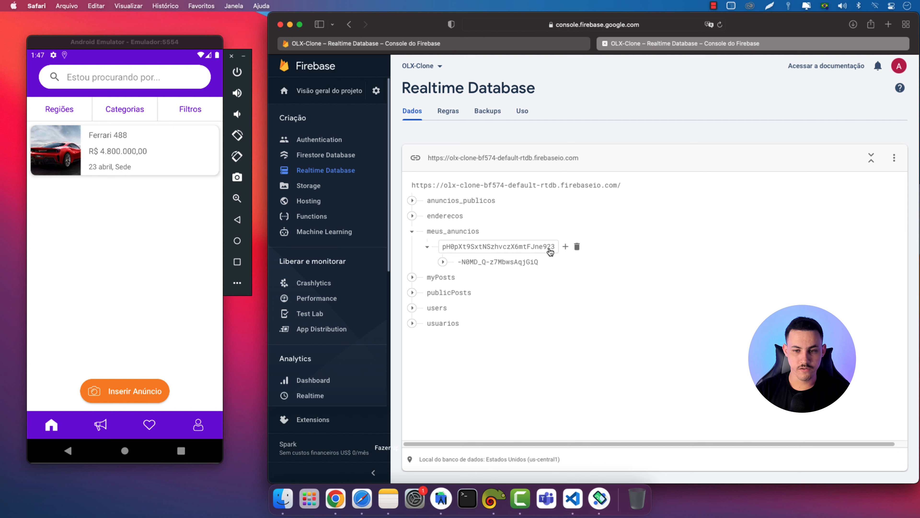
left_click(413, 231)
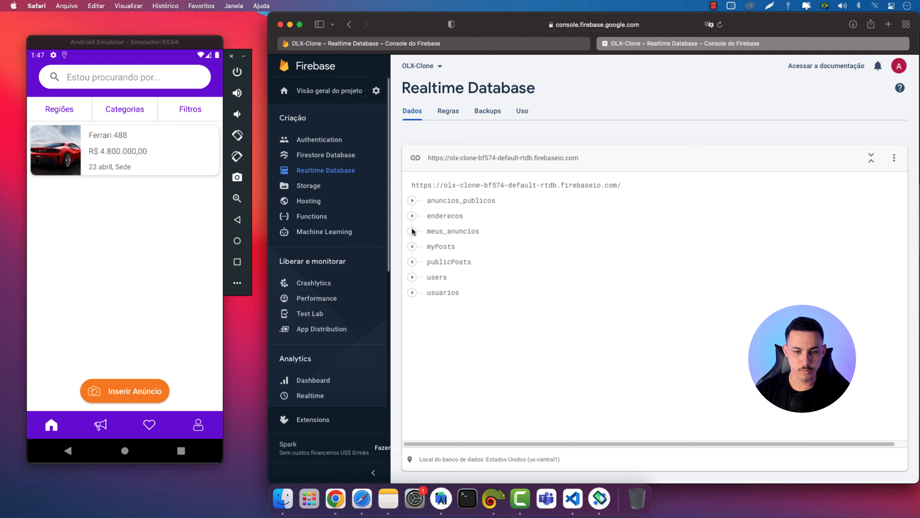
left_click(412, 292)
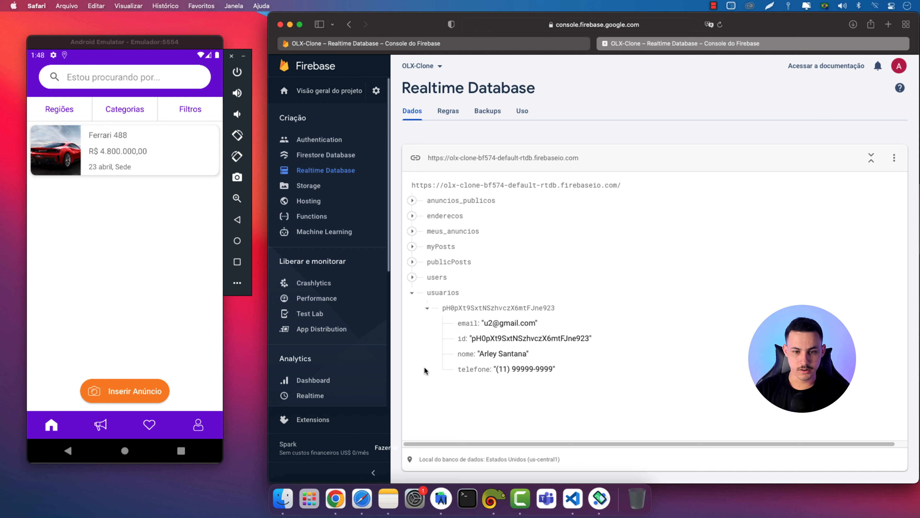
left_click(411, 294)
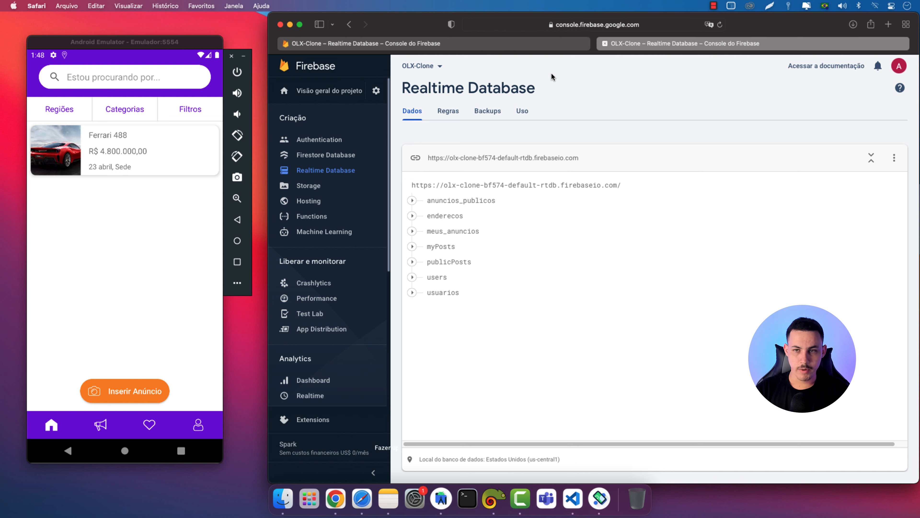
Go to the Regras tab and bring up the help (?) documentation menu
left_click(449, 112)
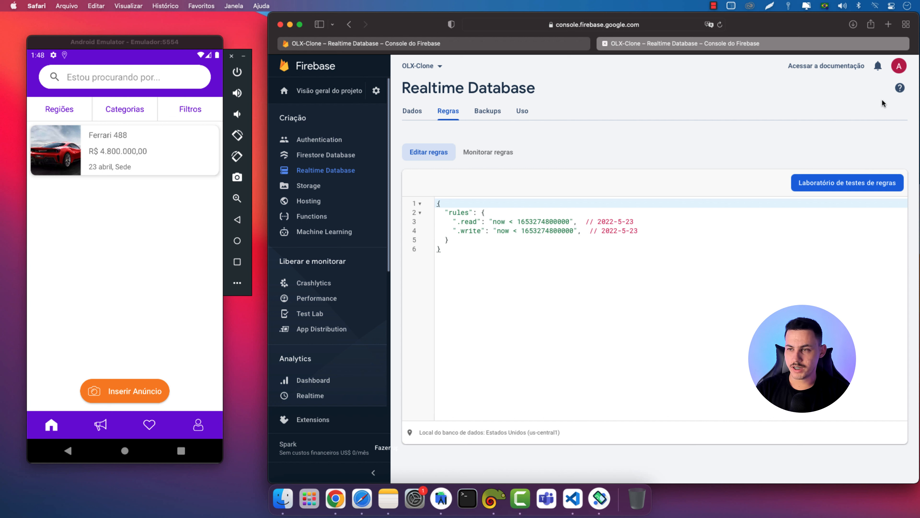
left_click(898, 88)
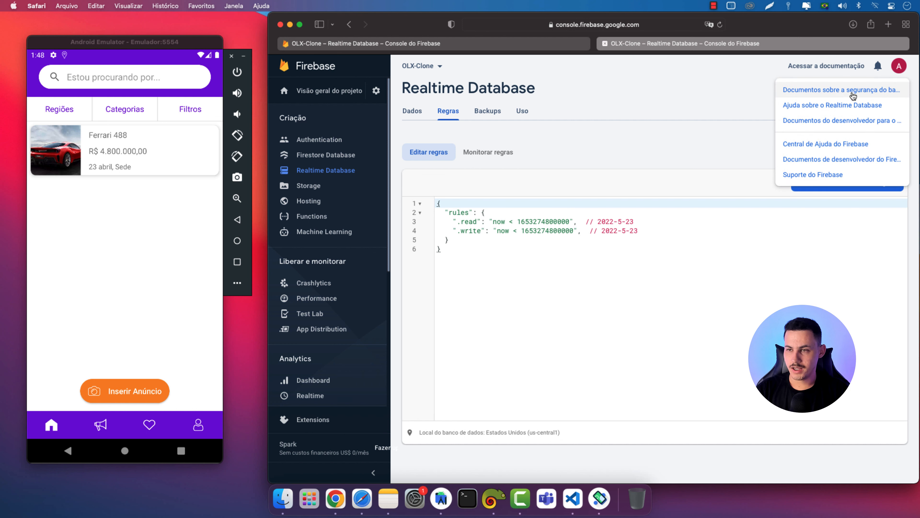
Open 'Documentos sobre a segurança do banco de dados' in a new tab and skim the Primeiros passos guide
left_click(816, 93)
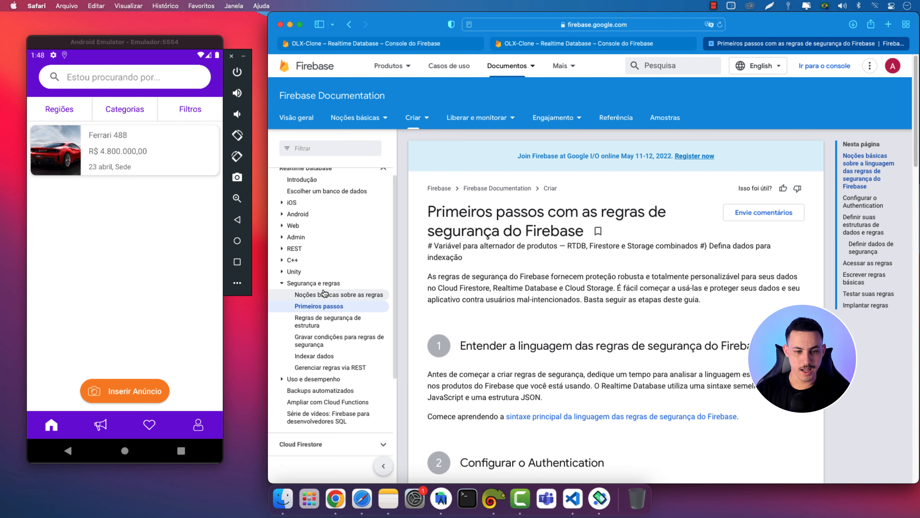
scroll(465, 322, "down", 5)
scroll(465, 320, "down", 15)
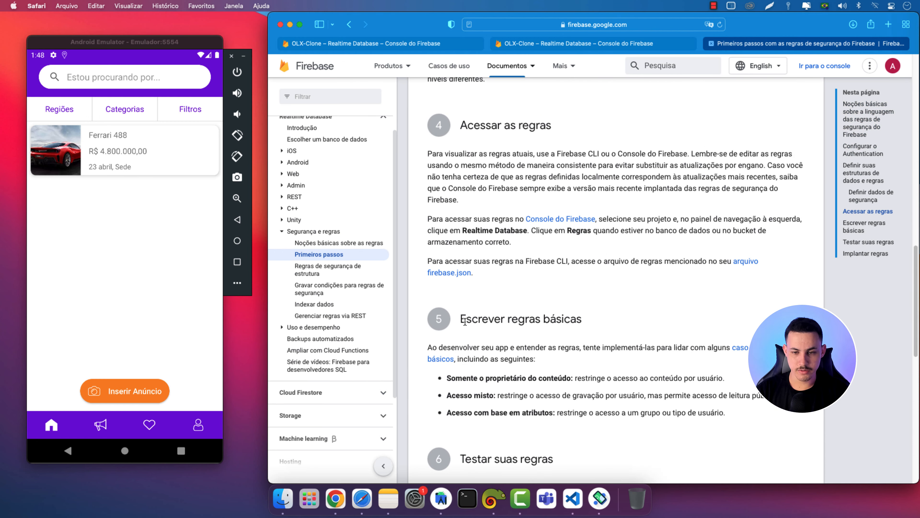
scroll(465, 322, "up", 15)
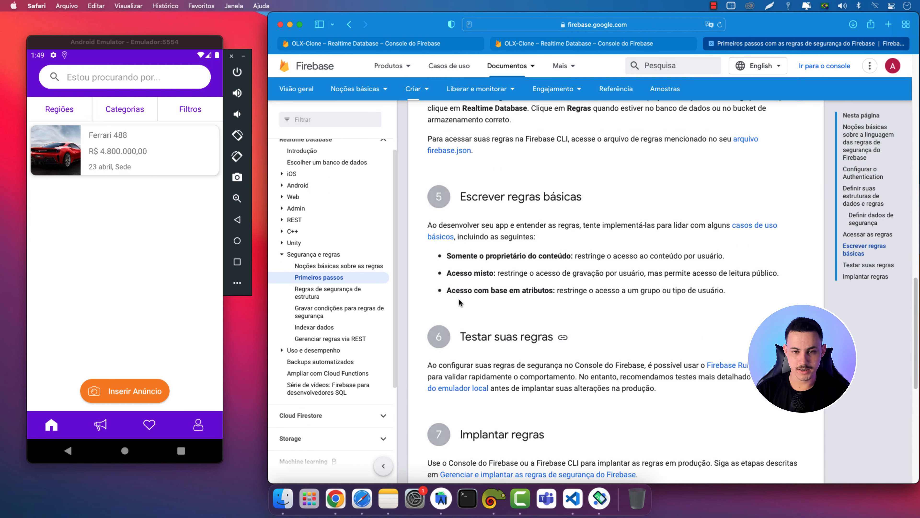
scroll(459, 299, "up", 2)
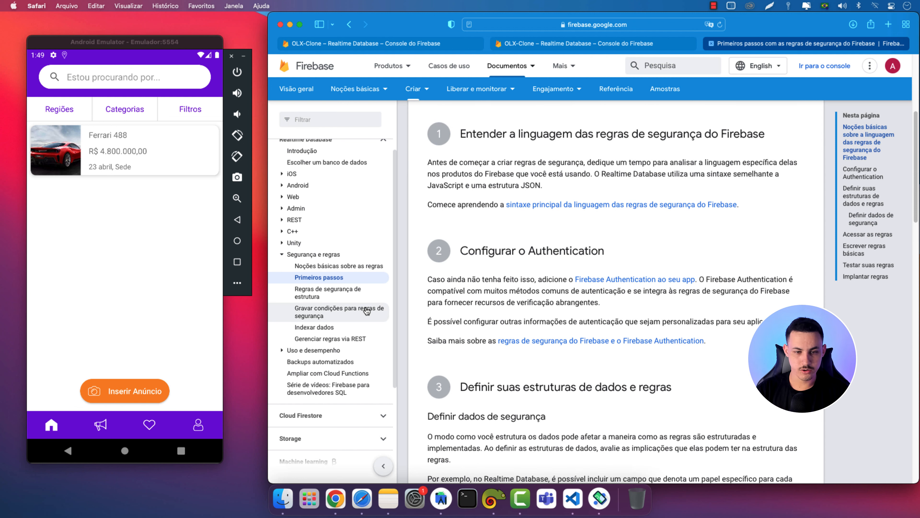
Open 'Regras de segurança de estrutura' and scroll through its .read, .write and .validate examples
left_click(308, 294)
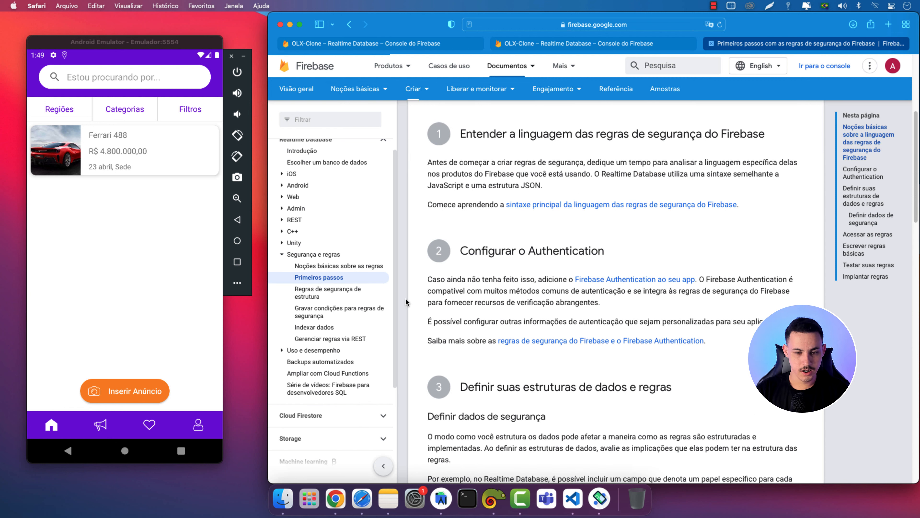
scroll(467, 312, "down", 10)
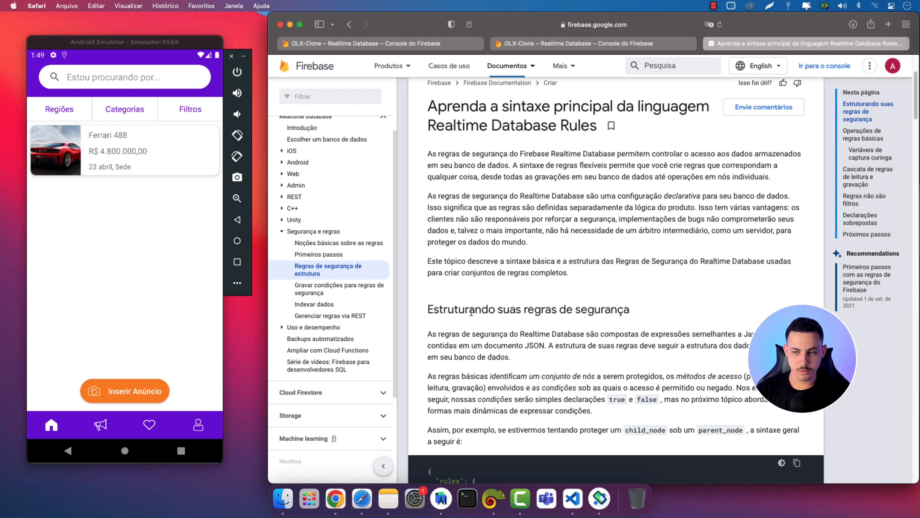
scroll(472, 314, "down", 1)
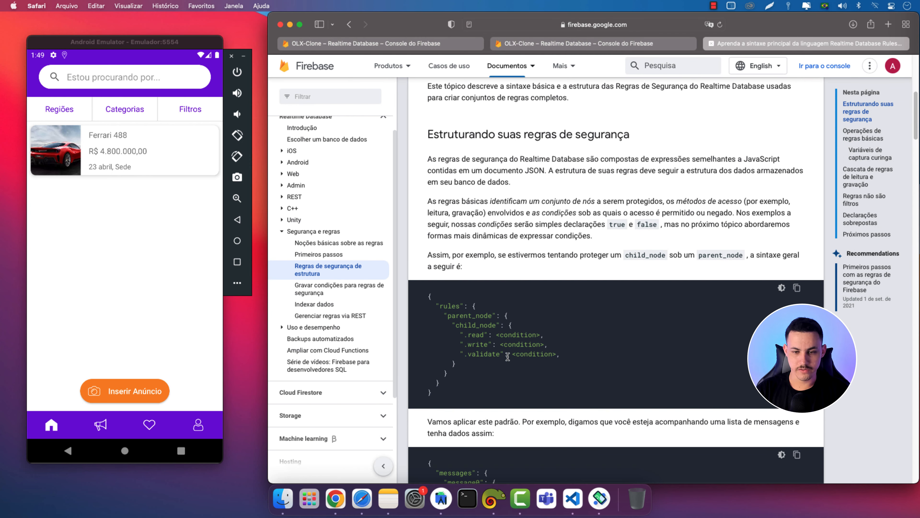
scroll(507, 357, "down", 7)
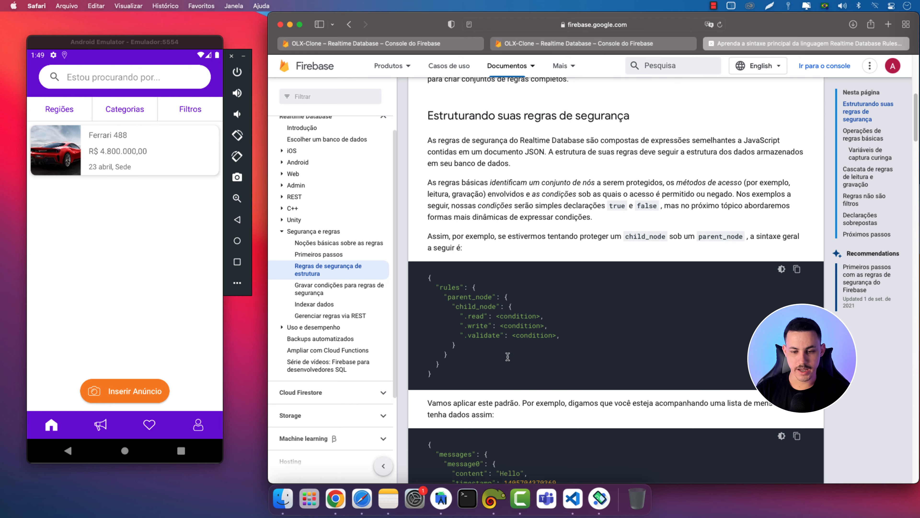
scroll(508, 359, "down", 6)
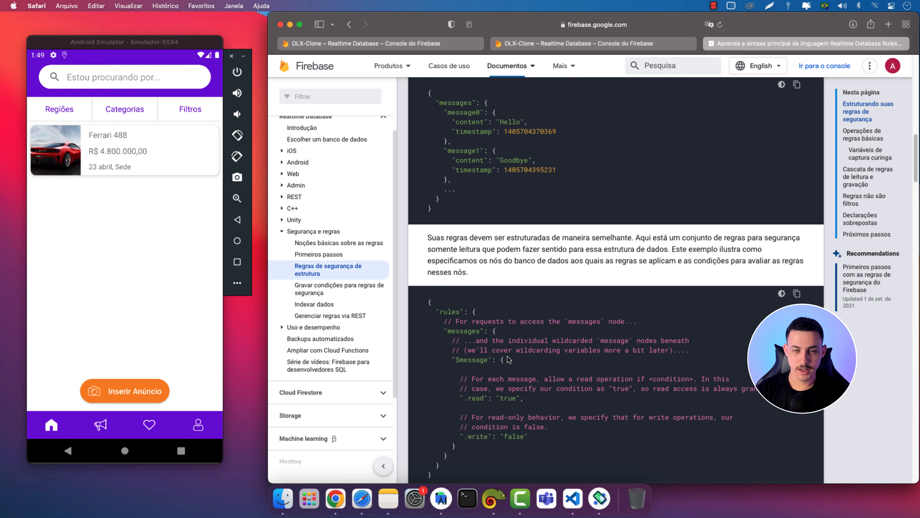
scroll(509, 358, "down", 5)
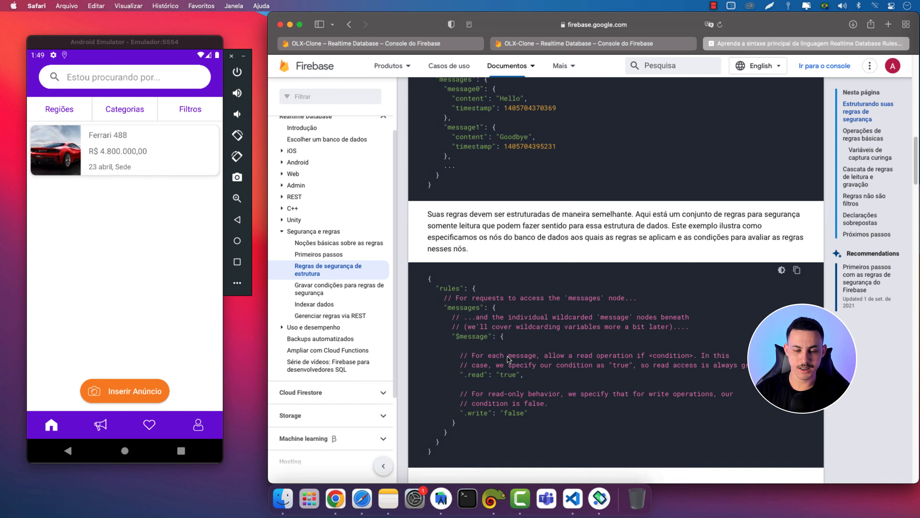
scroll(508, 359, "down", 2)
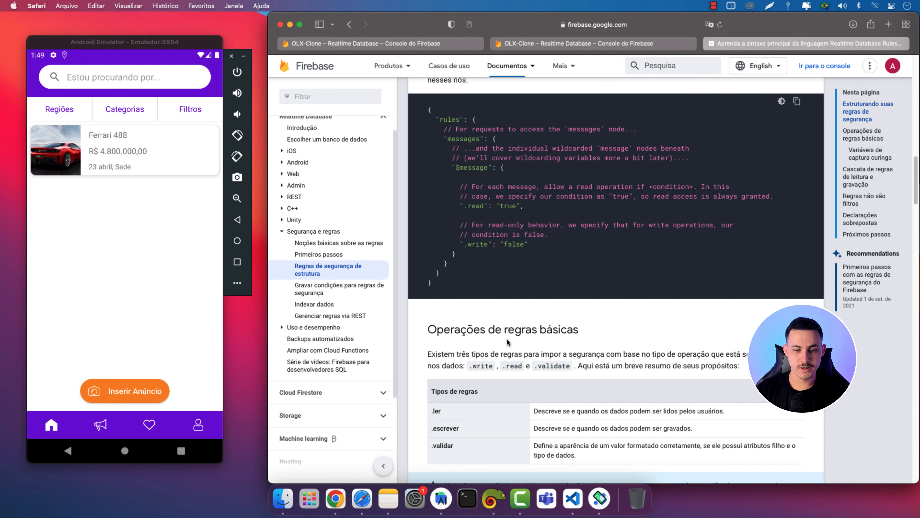
scroll(528, 386, "down", 8)
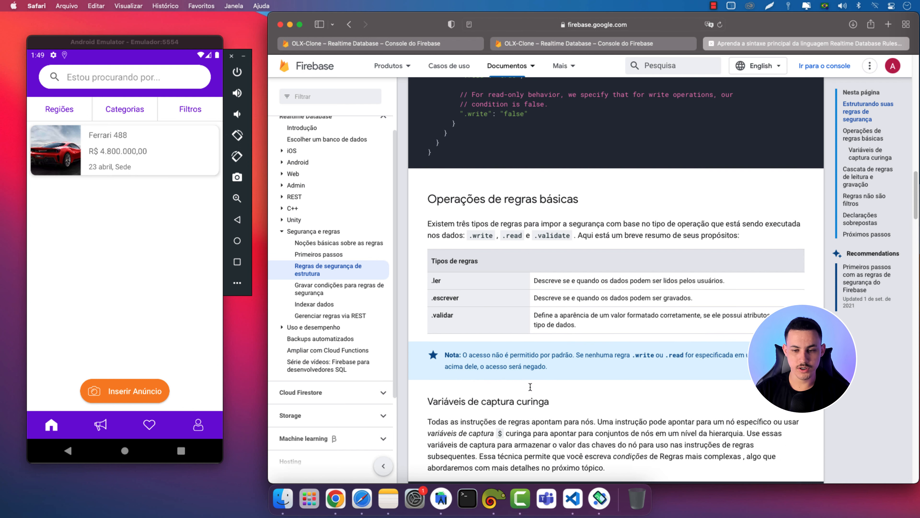
scroll(531, 390, "down", 5)
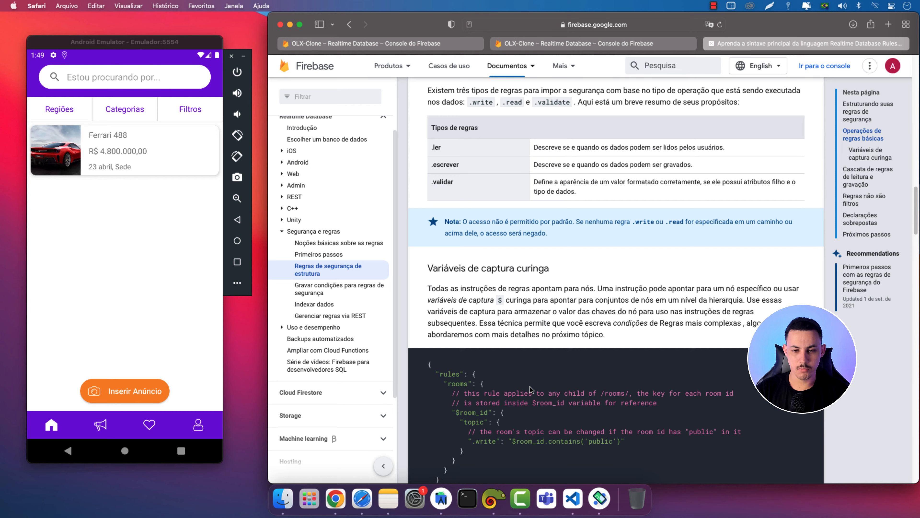
scroll(529, 386, "up", 12)
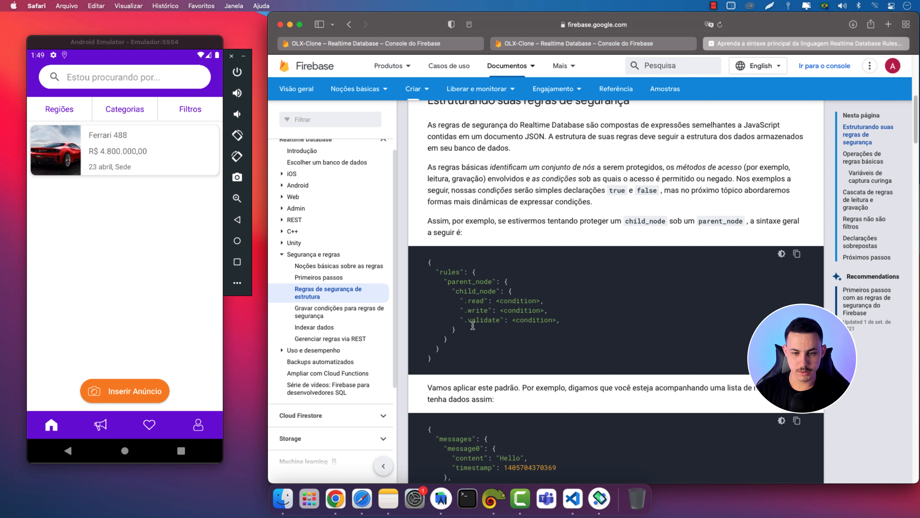
Copy the docs' child_node example and paste it over the existing .read/.write rules
left_click_drag(451, 291, 456, 329)
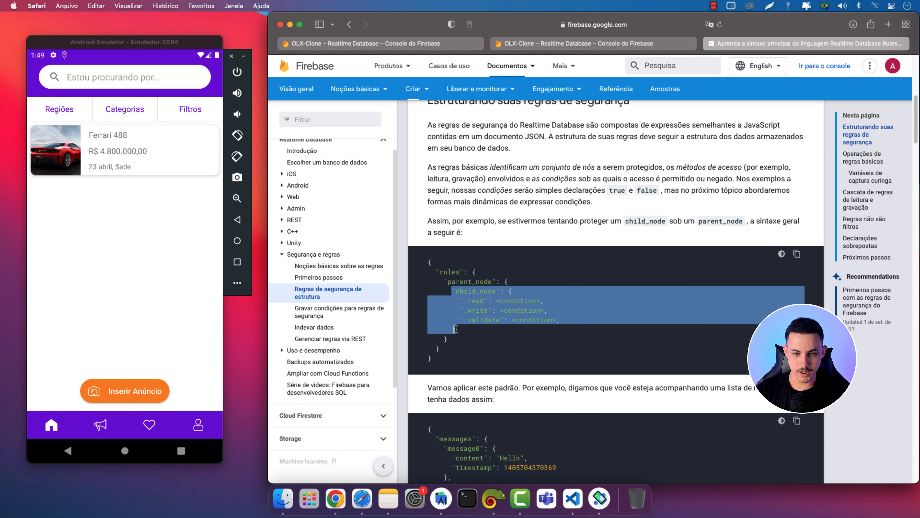
right_click(478, 294)
left_click(495, 326)
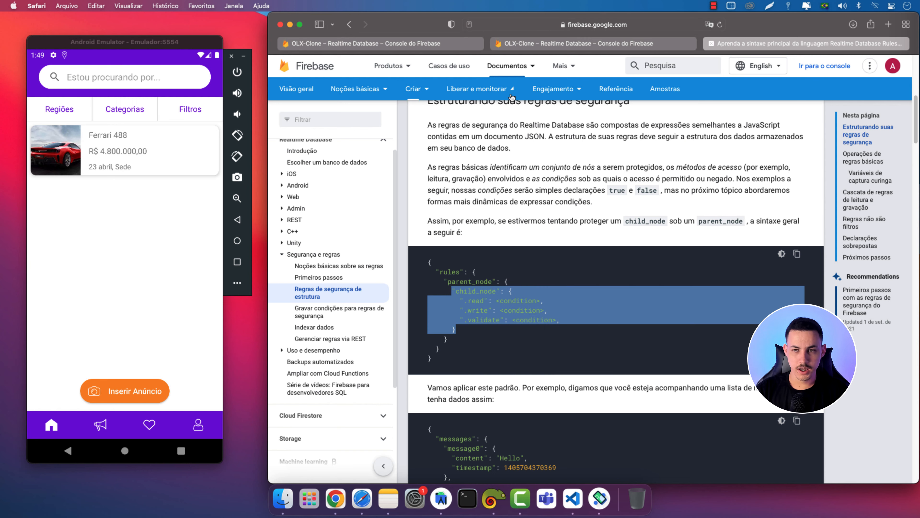
left_click(523, 44)
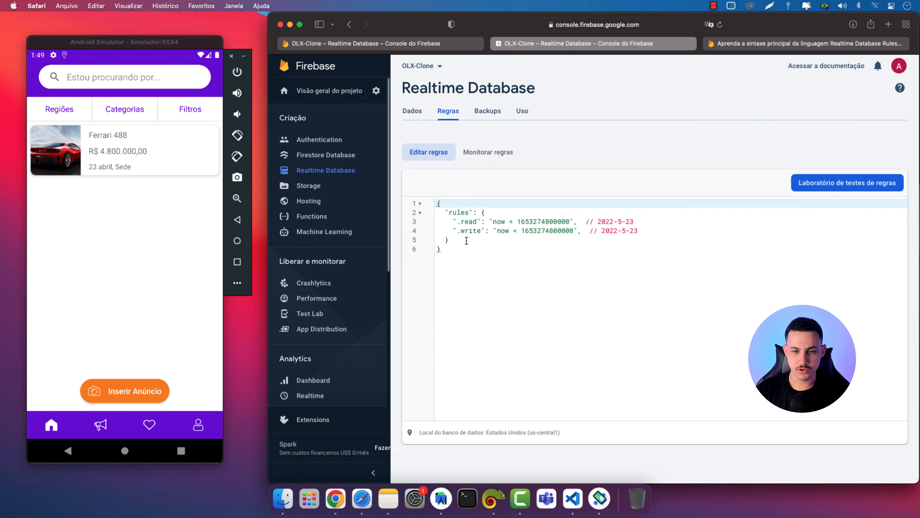
left_click_drag(639, 231, 453, 222)
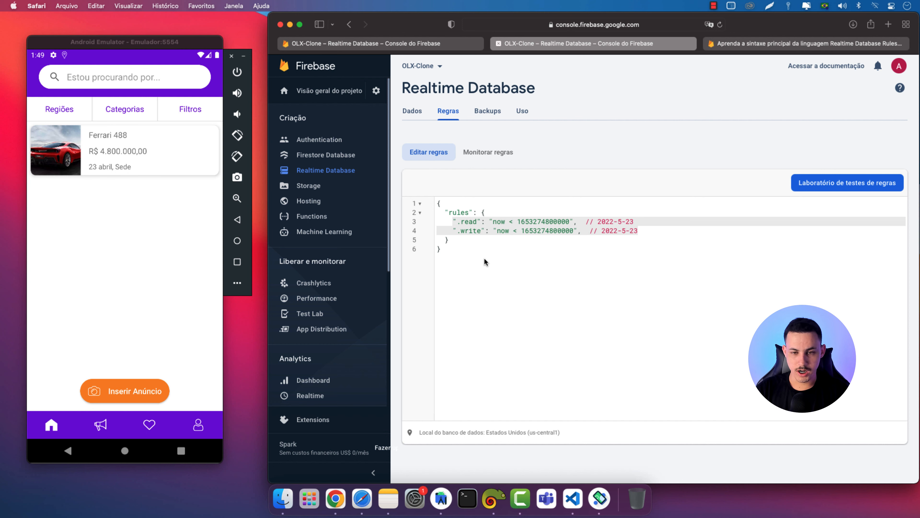
key("super+v")
Delete the .validate placeholder line, keeping only .read and .write <condition> entries
left_click(774, 44)
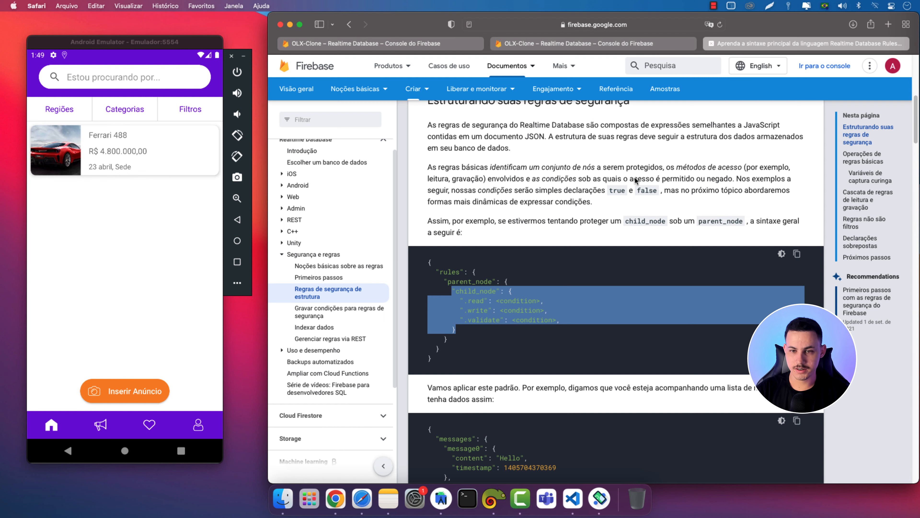
left_click(591, 41)
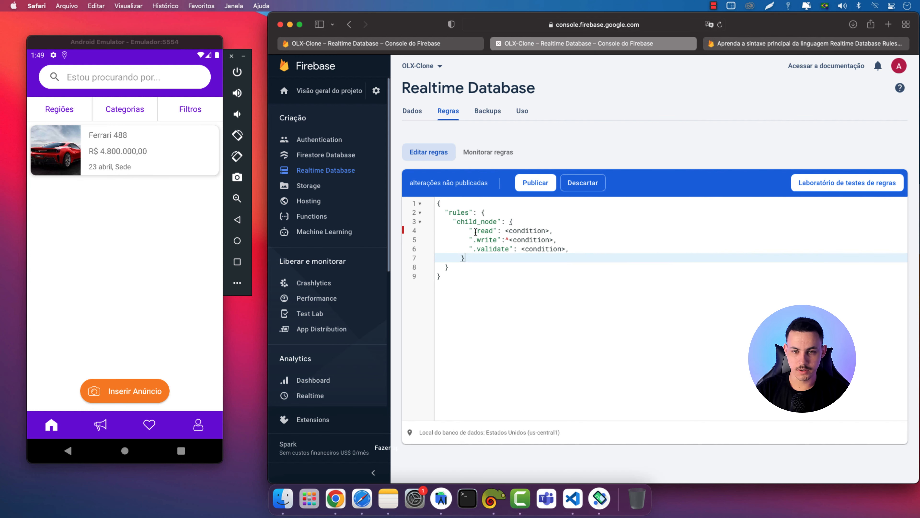
left_click(481, 272)
left_click_drag(469, 249, 570, 251)
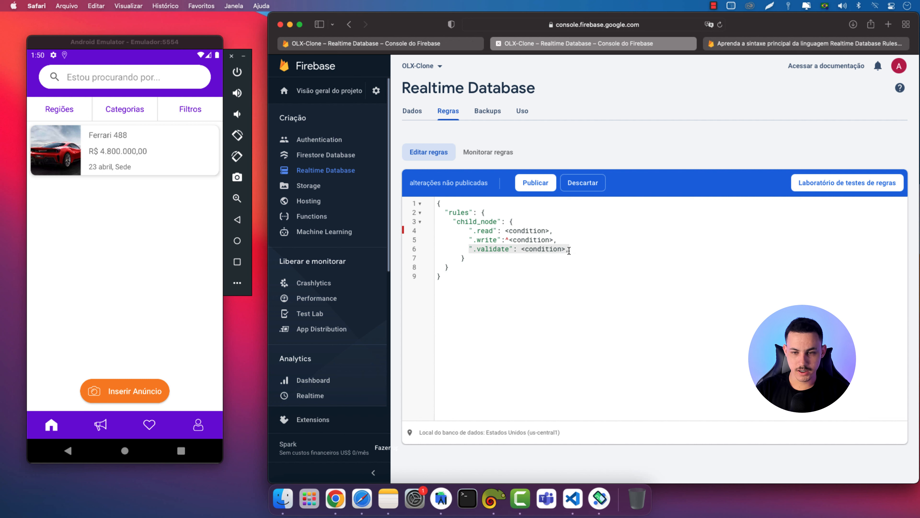
key("BackSpace")
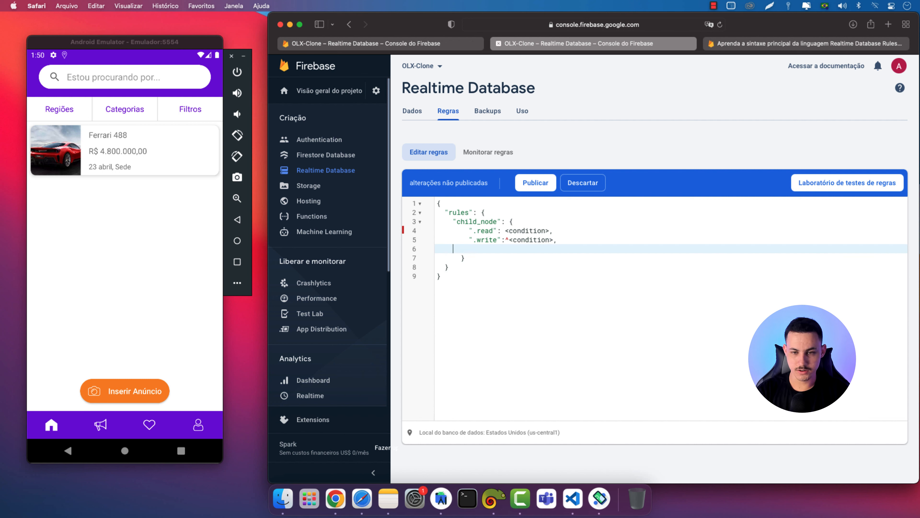
key("BackSpace")
key("BackSpace")
key("BackSpace")
key("BackSpace")
key("BackSpace")
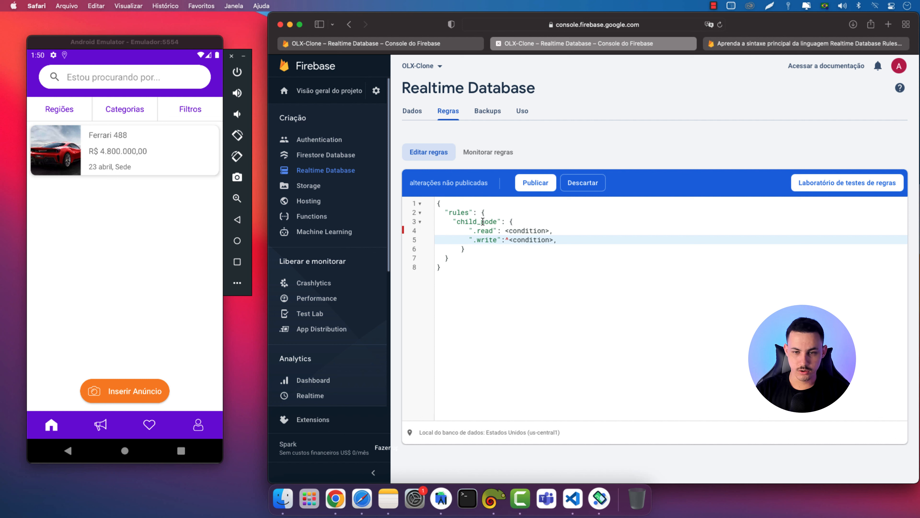
double_click(471, 222)
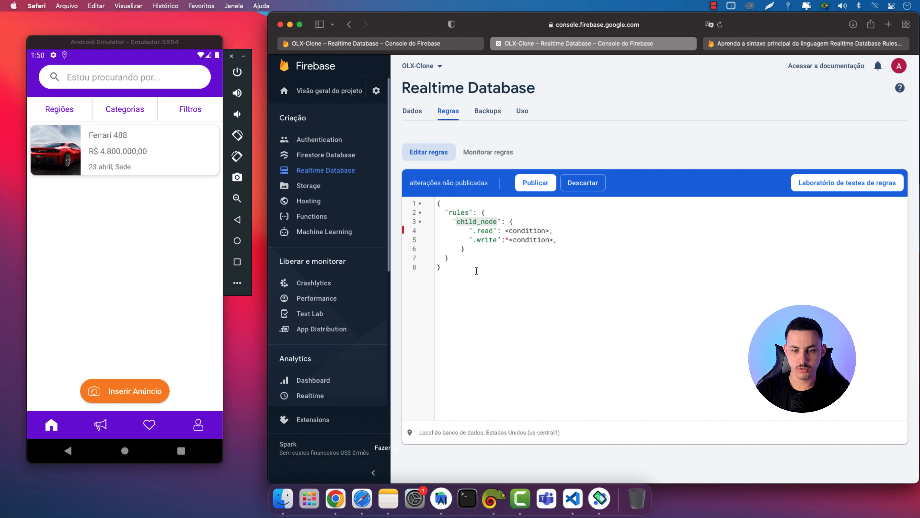
left_click(417, 47)
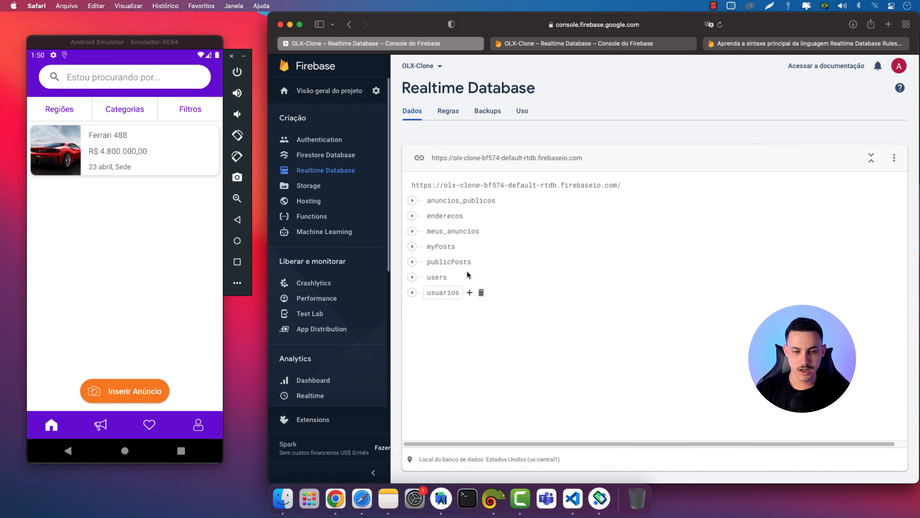
Expand and collapse usuarios, expand anuncios_publicos, then return to the Regras editor tab
left_click(412, 293)
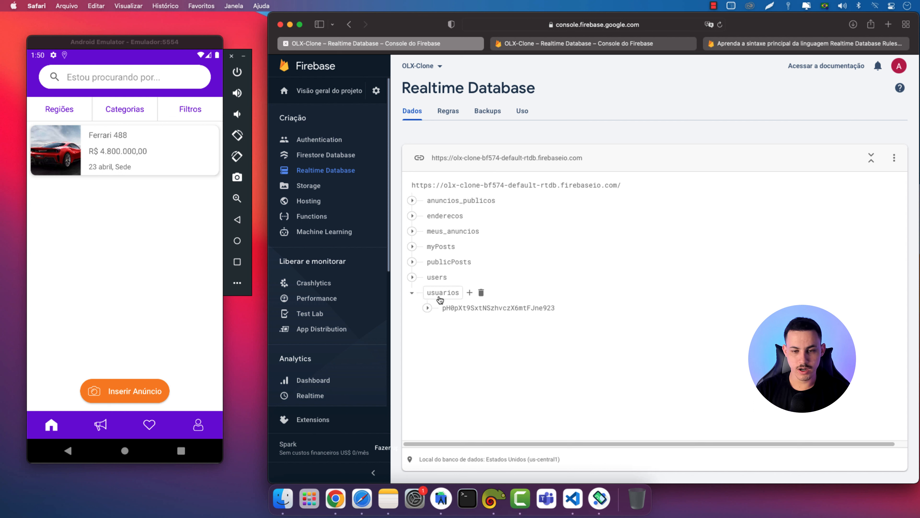
left_click(412, 293)
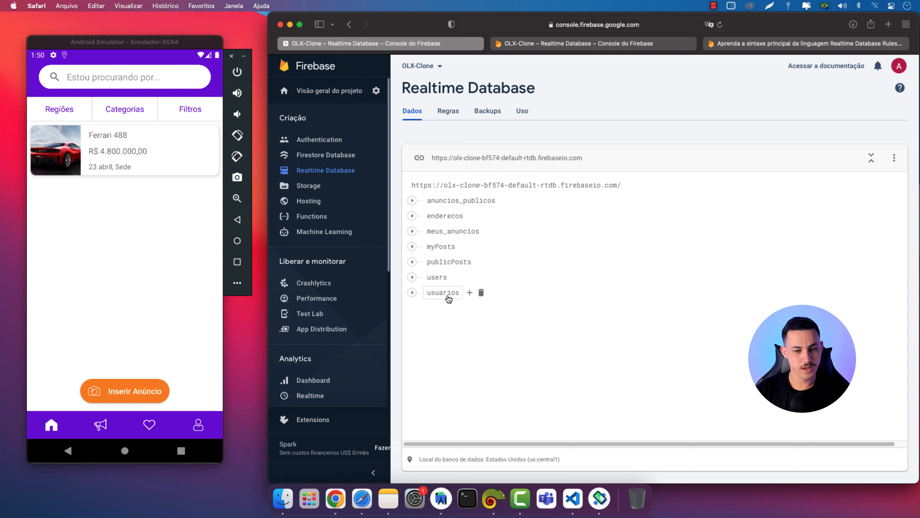
left_click(413, 201)
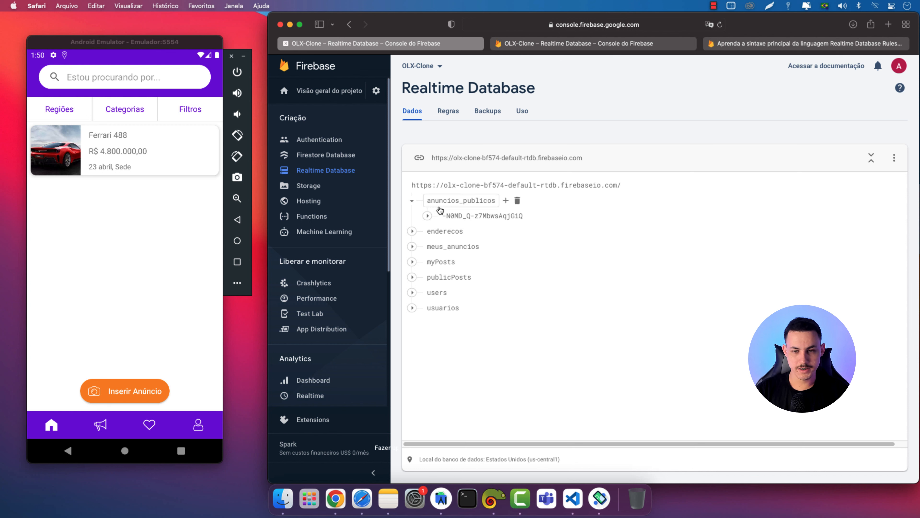
left_click(532, 48)
Replace the .read placeholder condition with "true"
left_click(502, 231)
left_click_drag(506, 231, 547, 231)
key("BackSpace")
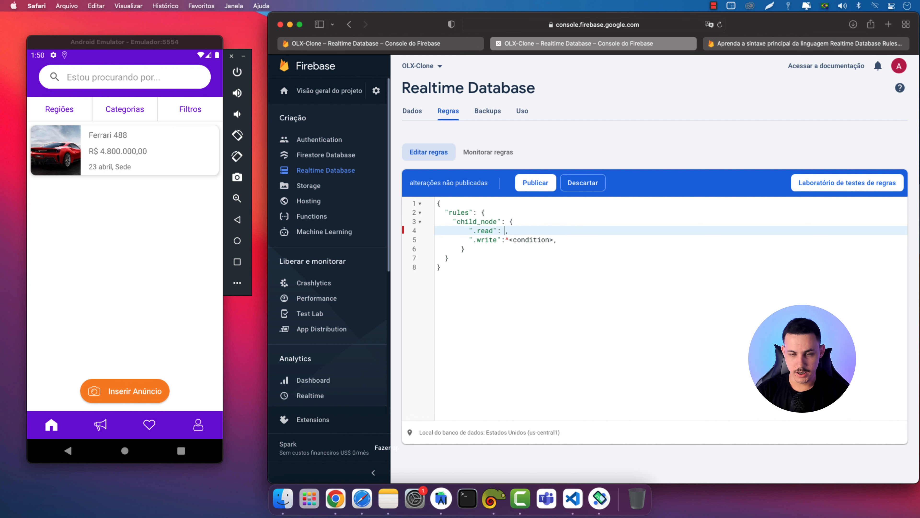
type("\"^")
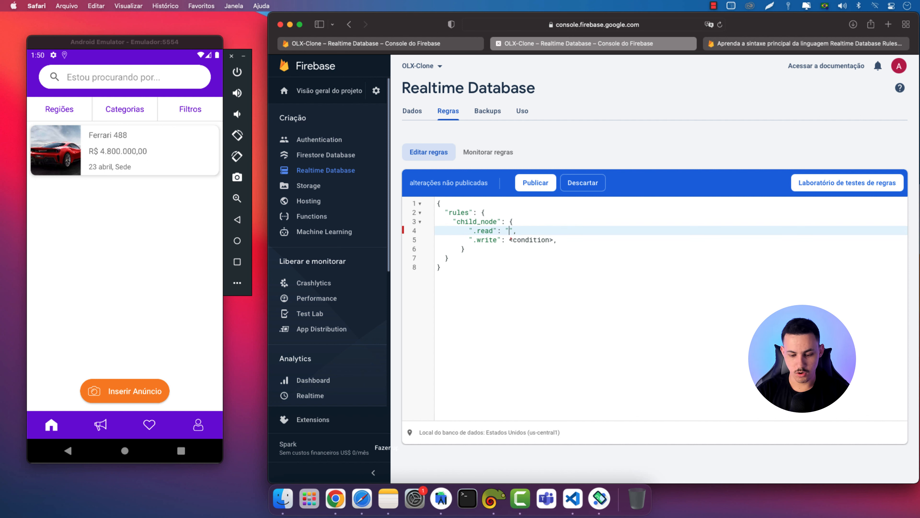
type("true")
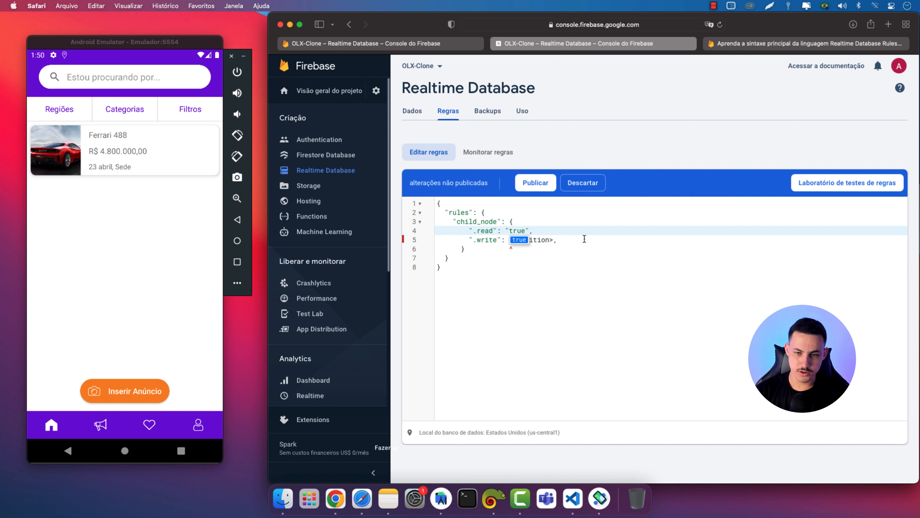
left_click(576, 242)
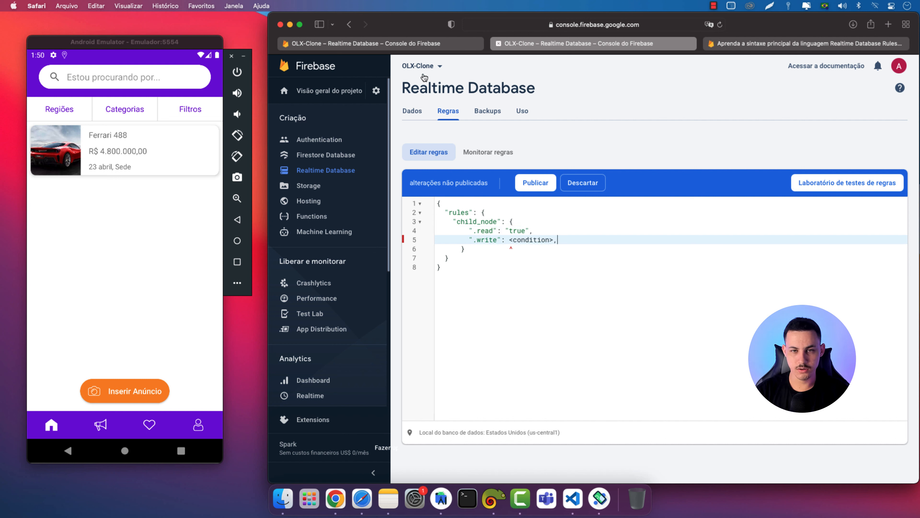
Rename child_node to anuncios_publicos, copying the name from the data tree
left_click(431, 44)
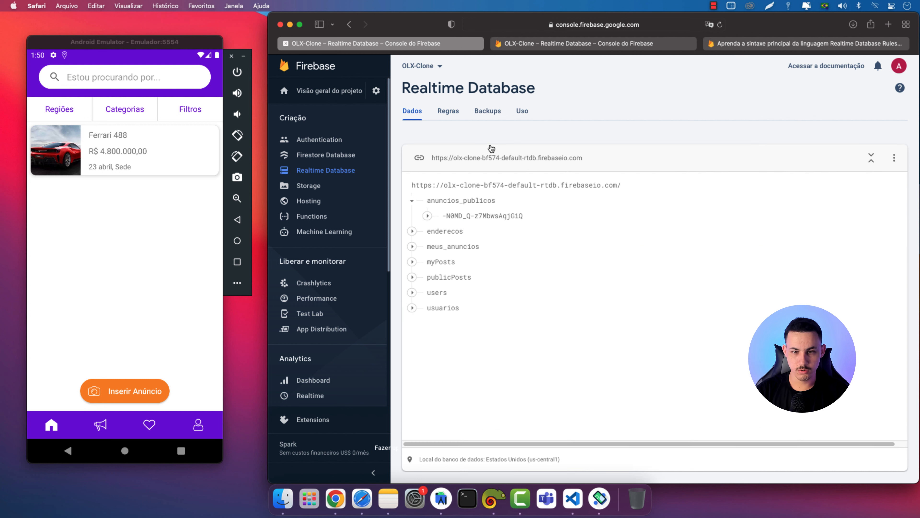
left_click_drag(435, 200, 496, 201)
key("super+c")
left_click(516, 44)
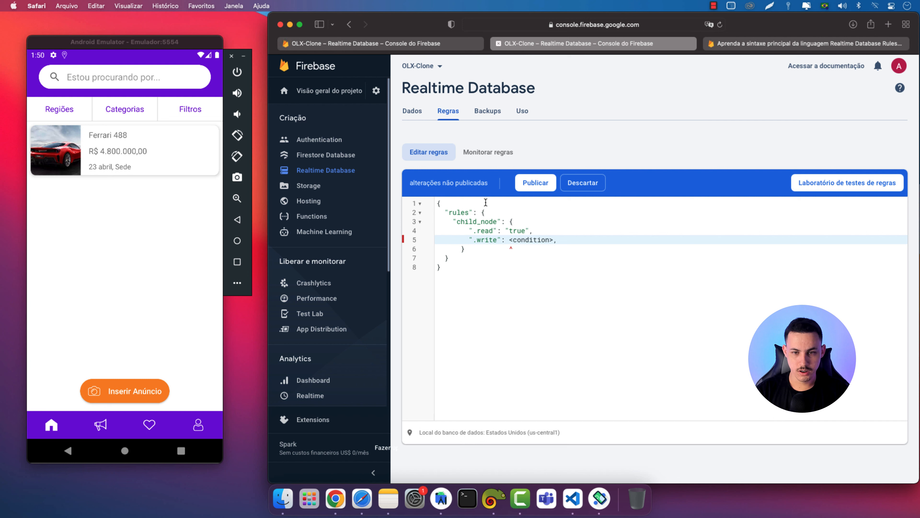
double_click(480, 221)
key("super+v")
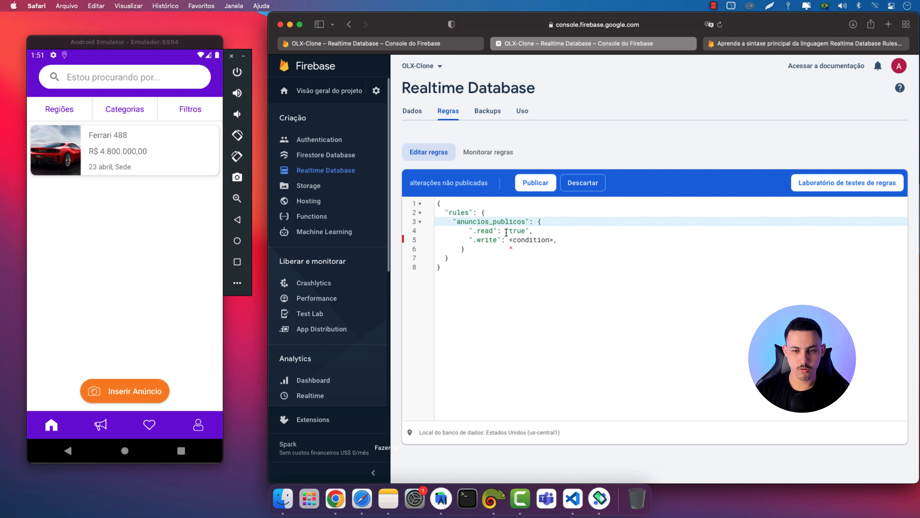
left_click_drag(529, 221, 460, 222)
Set the .write condition to "auth != null"
left_click_drag(509, 240, 552, 238)
key("BackSpace")
type("\"")
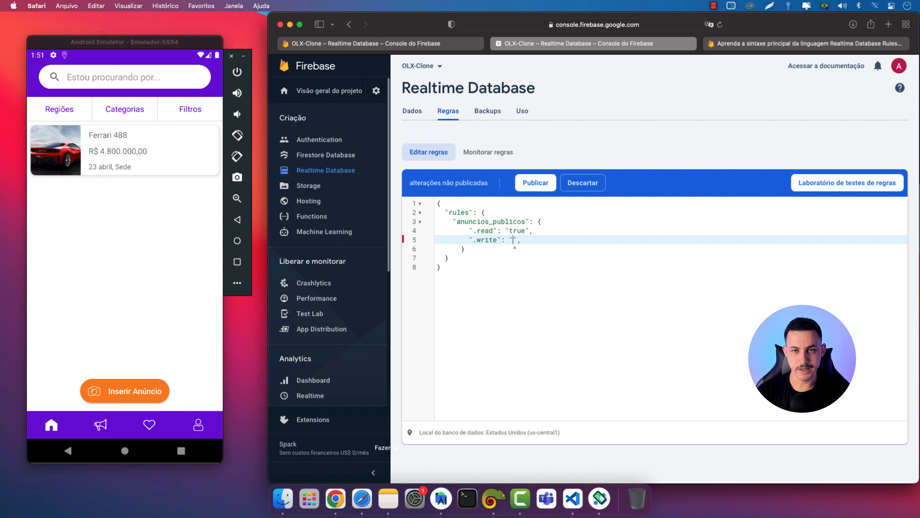
type("au")
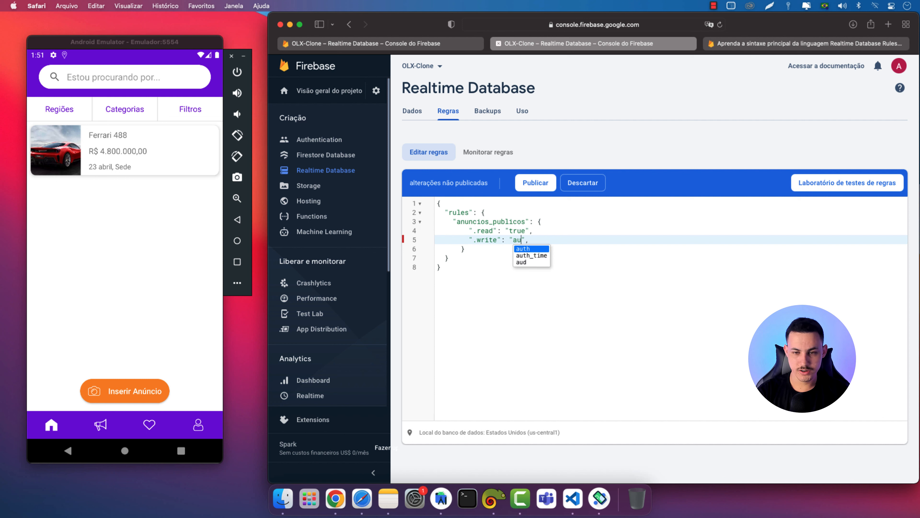
type("th != nu")
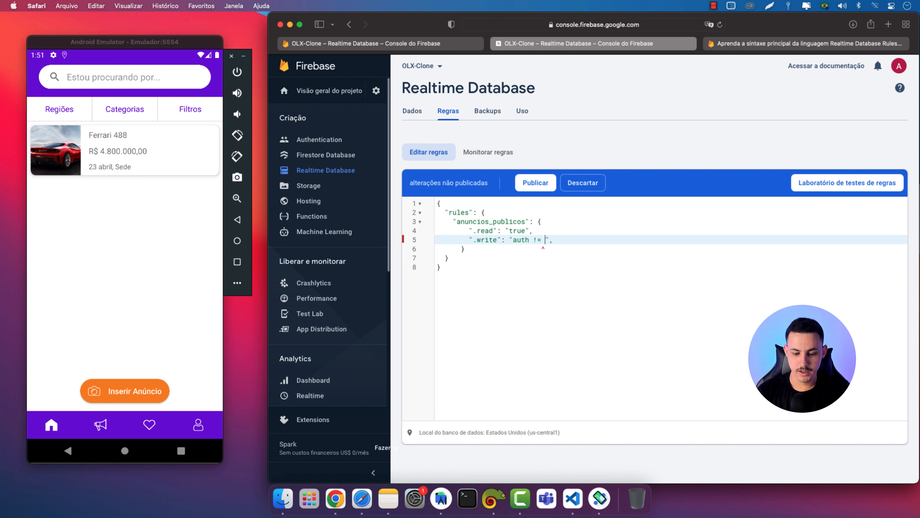
type("ll")
left_click(512, 264)
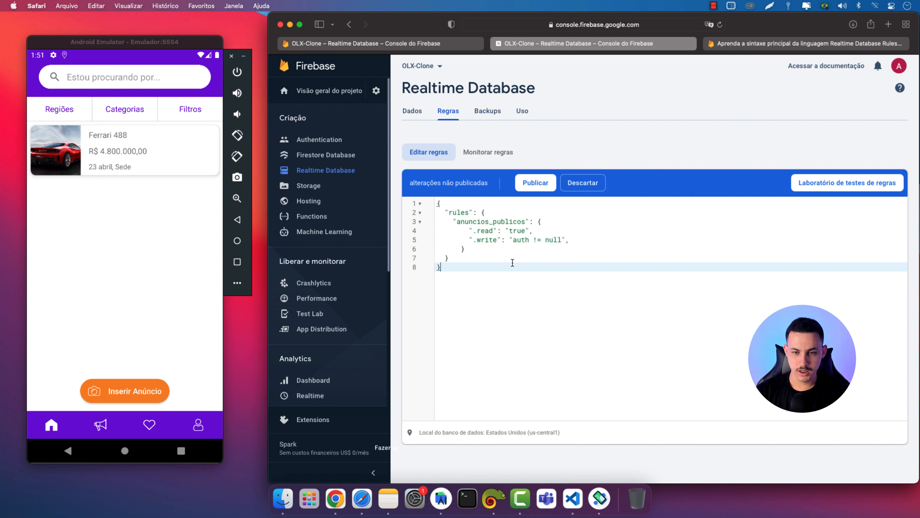
left_click_drag(468, 240, 568, 241)
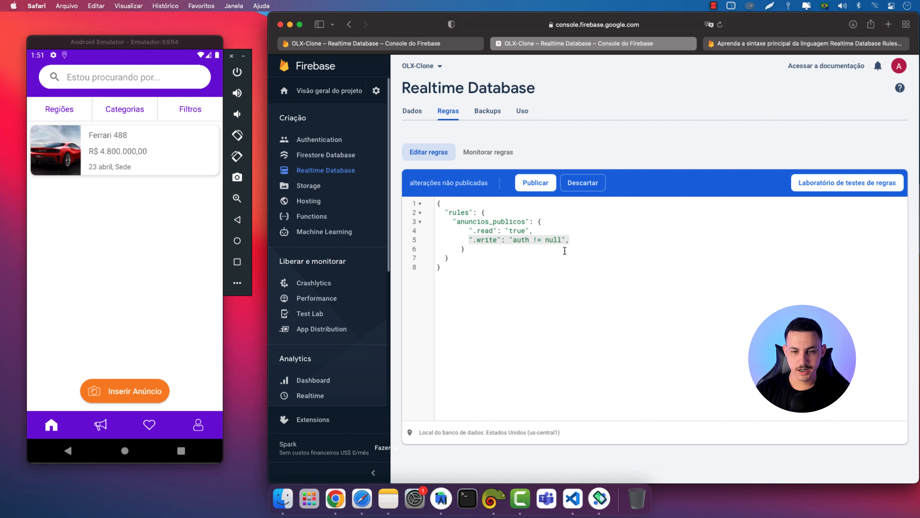
Publish the updated rules and go back to the data tree
left_click(532, 189)
left_click(584, 242)
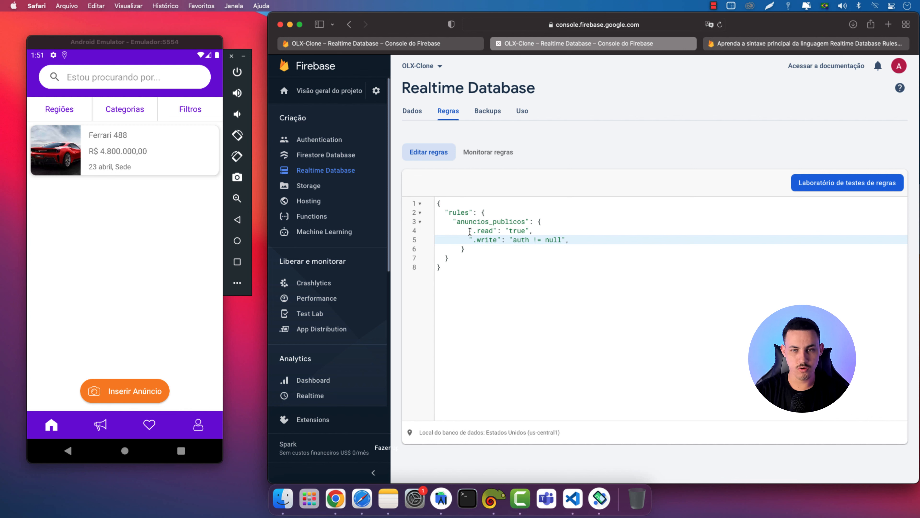
left_click_drag(474, 231, 563, 238)
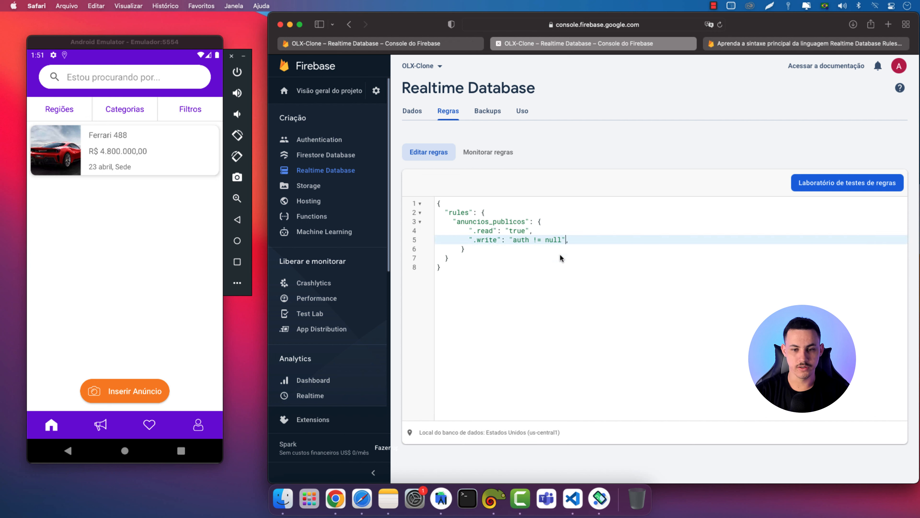
left_click(443, 46)
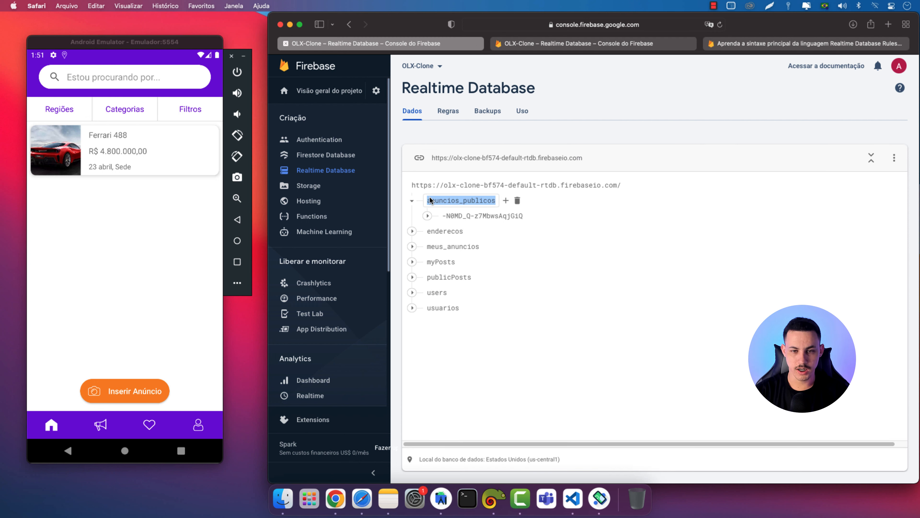
Expand enderecos in the data tree and copy the anuncios_publicos rule block
left_click(412, 200)
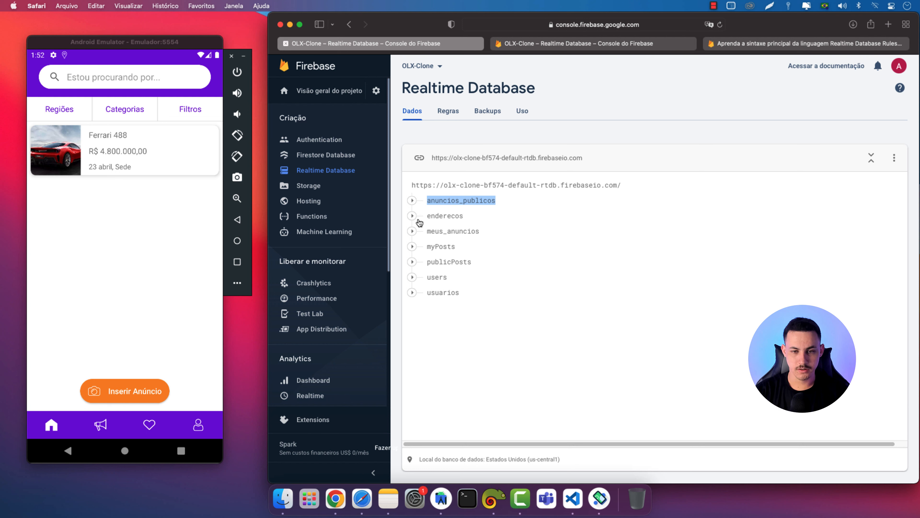
left_click(412, 215)
left_click(498, 47)
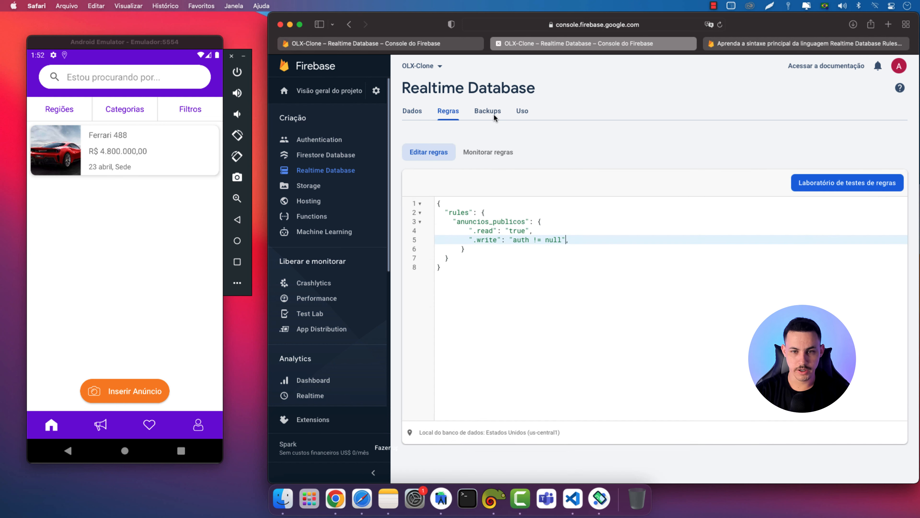
left_click_drag(453, 219, 468, 246)
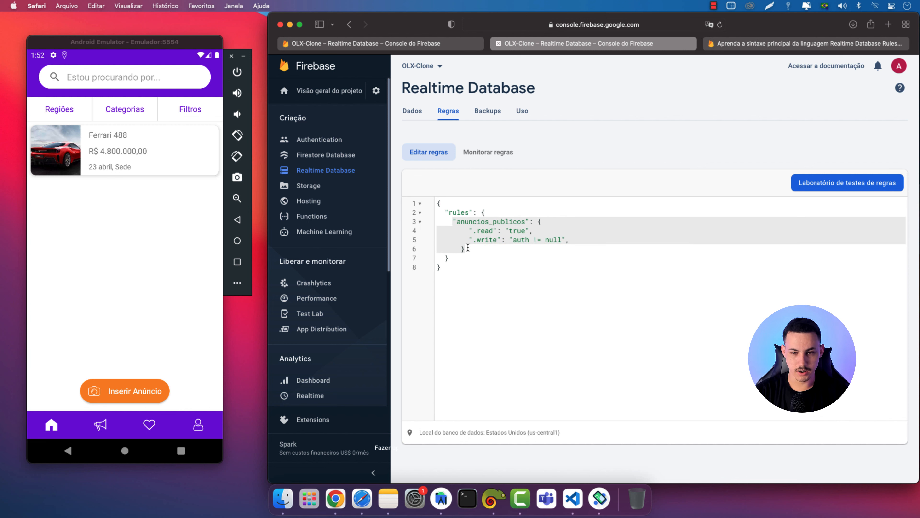
left_click(575, 223)
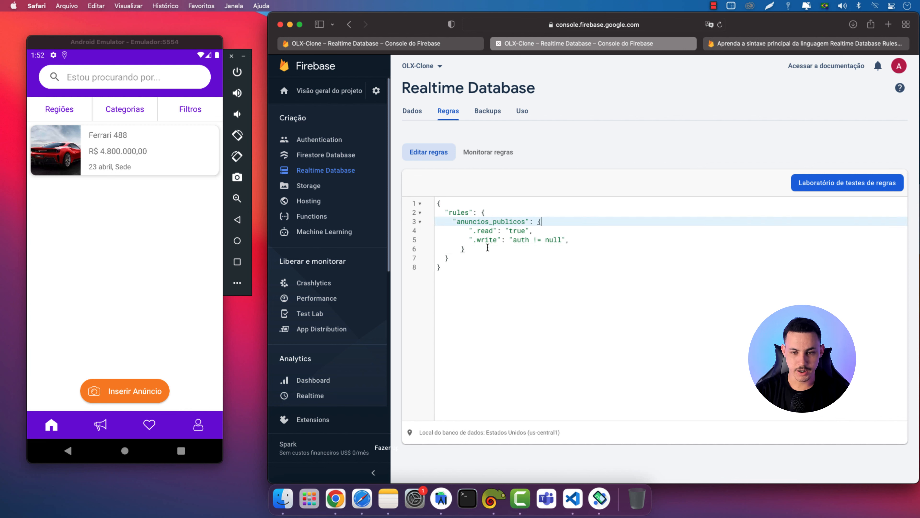
left_click(466, 248)
left_click(539, 223)
left_click_drag(467, 249, 453, 221)
right_click(464, 223)
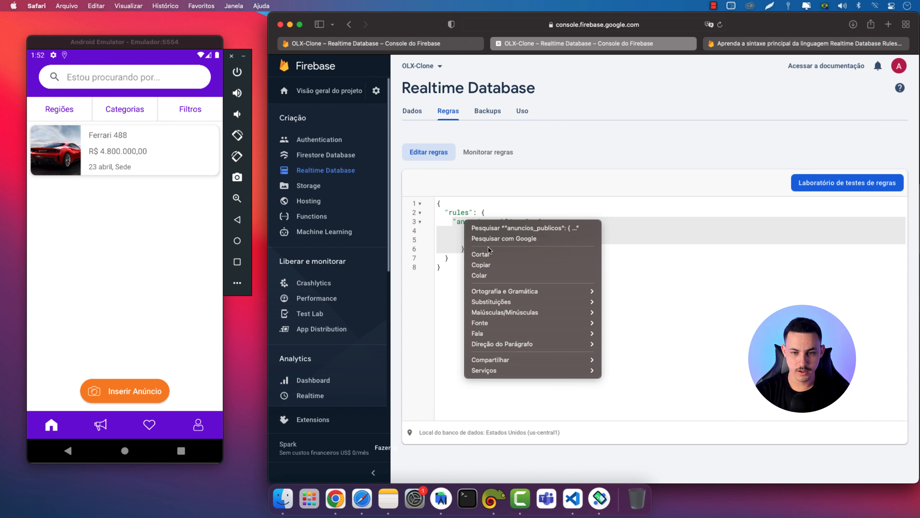
left_click(490, 262)
Paste a duplicate of the block below it after a comma, fixing indentation
left_click(482, 250)
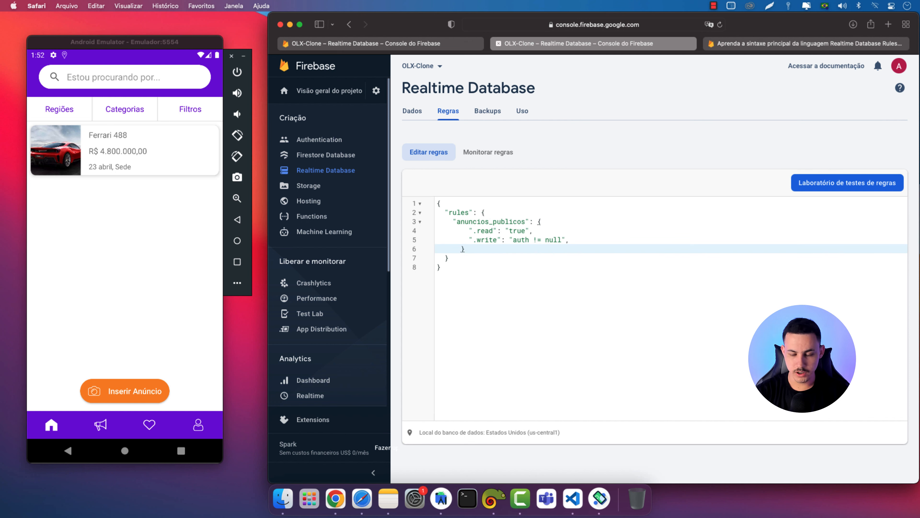
type(",")
key("Return")
key("super+v")
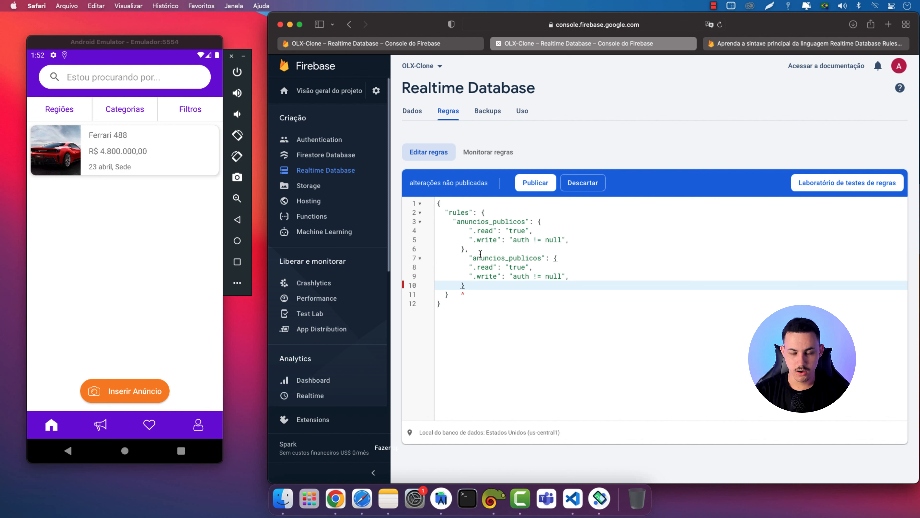
left_click(468, 258)
key("BackSpace")
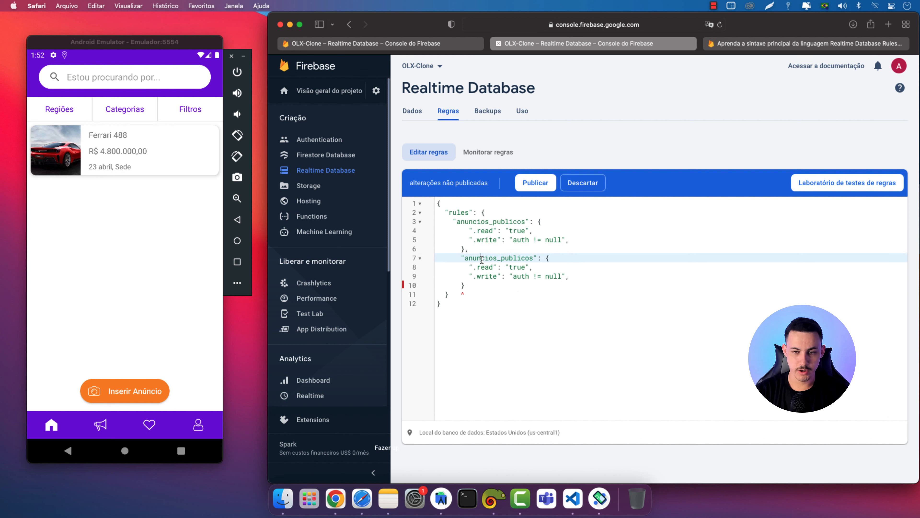
Rename the duplicated key to enderecos, copying the name from the data tree
left_click(402, 43)
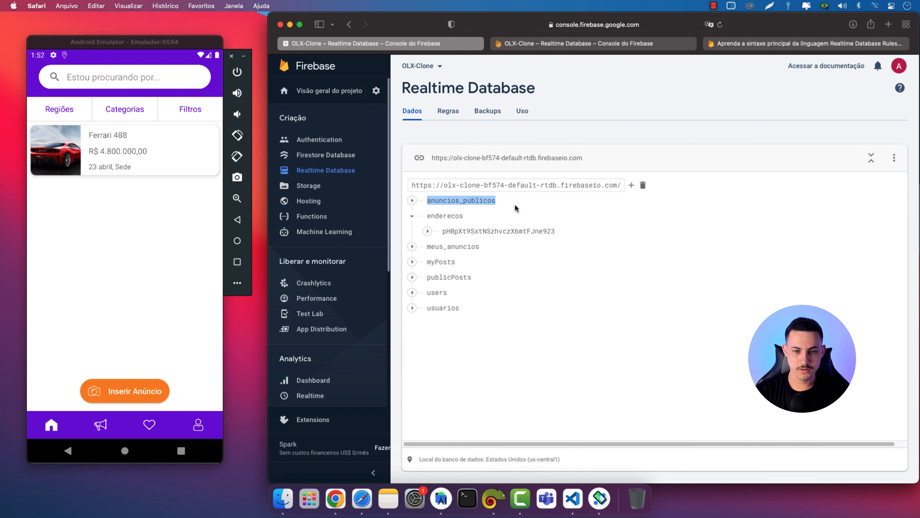
left_click_drag(426, 215, 464, 215)
key("super+c")
left_click(525, 45)
double_click(501, 257)
key("super+v")
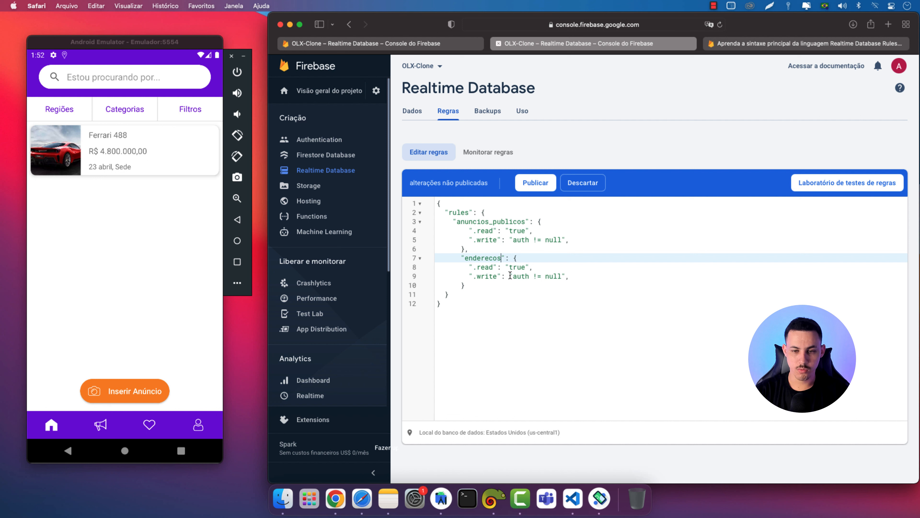
left_click_drag(510, 276, 565, 274)
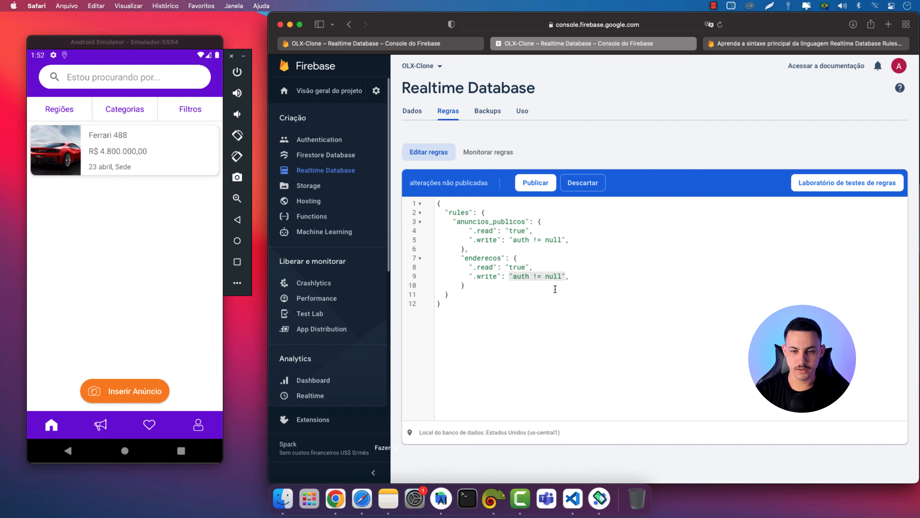
Copy the $room_id wildcard rules example from the rules syntax documentation
left_click(726, 47)
scroll(503, 304, "down", 4)
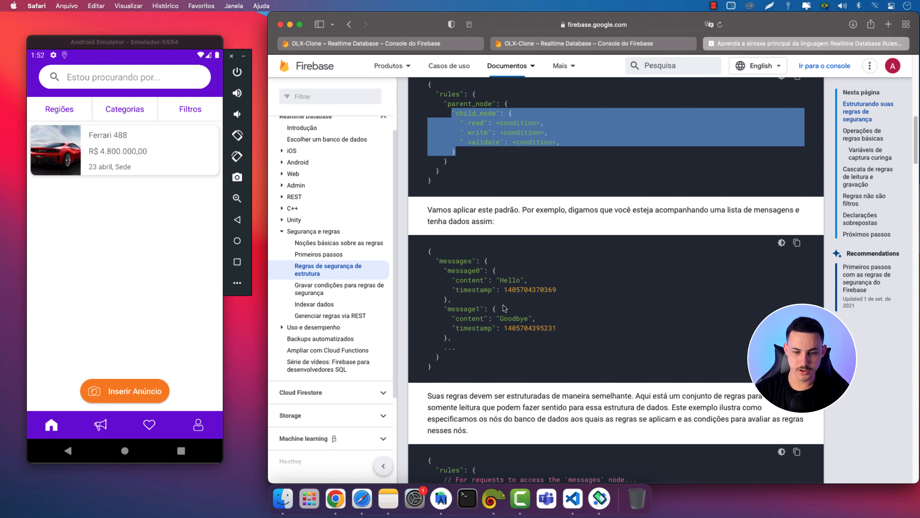
scroll(504, 305, "down", 12)
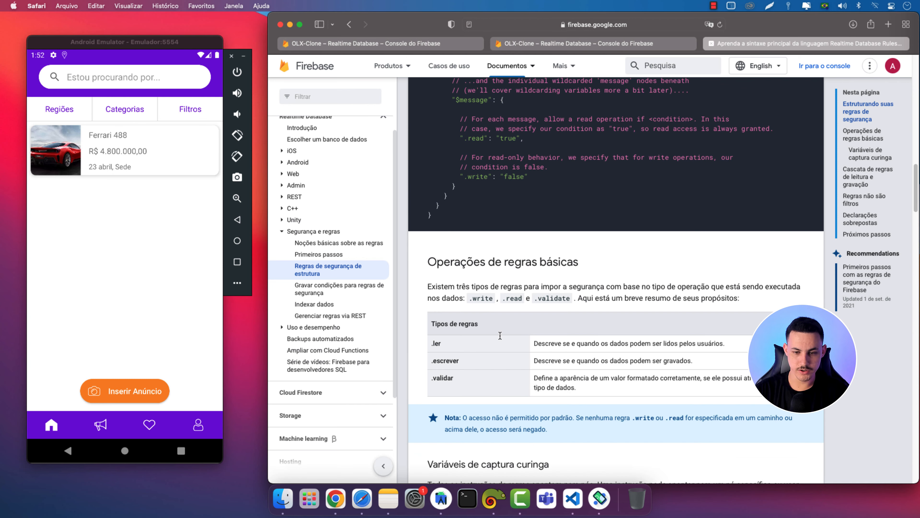
scroll(500, 335, "down", 8)
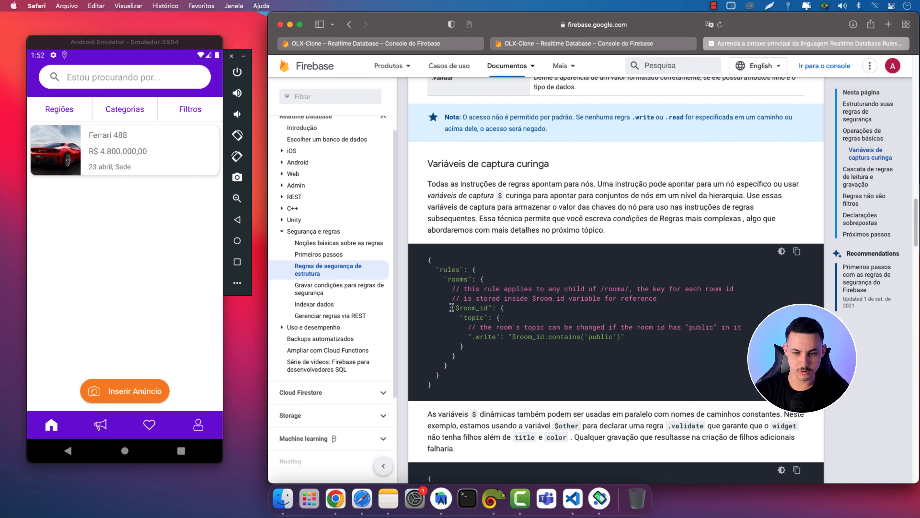
left_click_drag(451, 308, 501, 318)
left_click(510, 312)
left_click_drag(456, 357, 452, 308)
right_click(462, 307)
left_click(487, 344)
Read on through the cascading and overlapping rules sections, then return to the rules editor
scroll(487, 341, "down", 1)
scroll(487, 341, "down", 8)
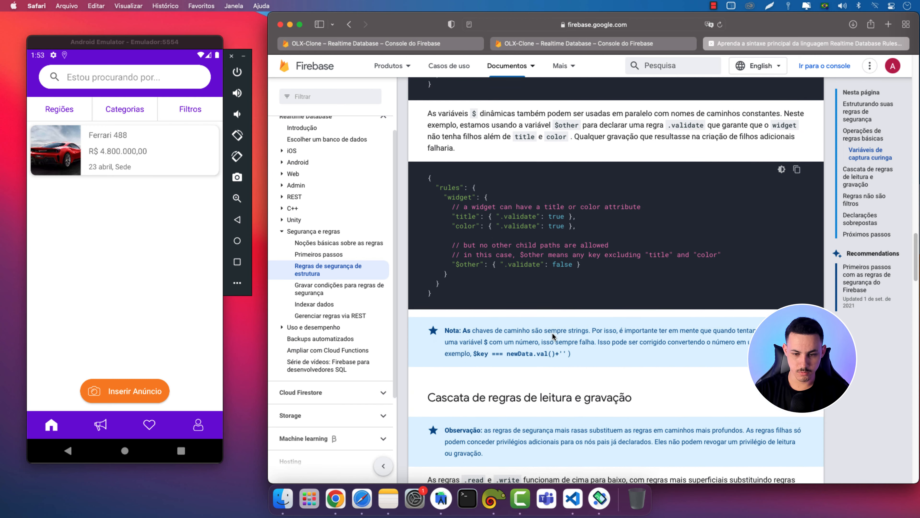
scroll(552, 332, "down", 9)
scroll(529, 353, "down", 2)
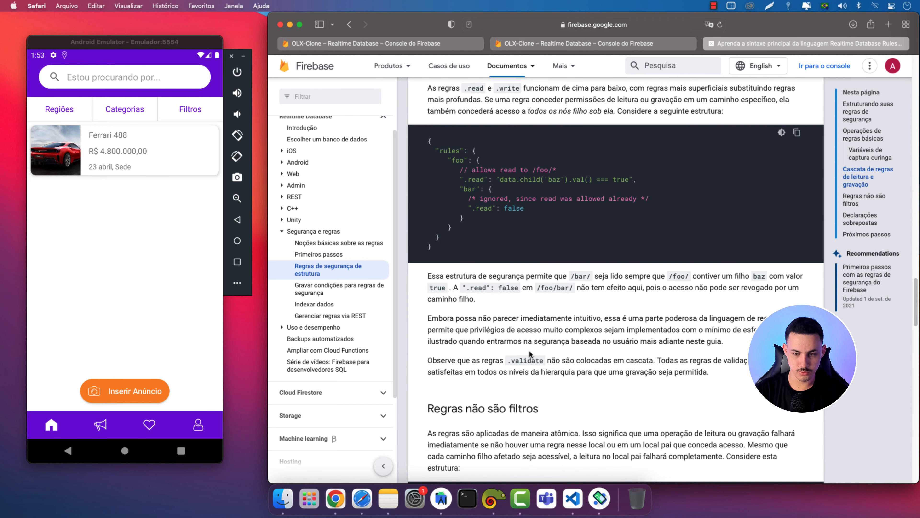
scroll(529, 353, "down", 12)
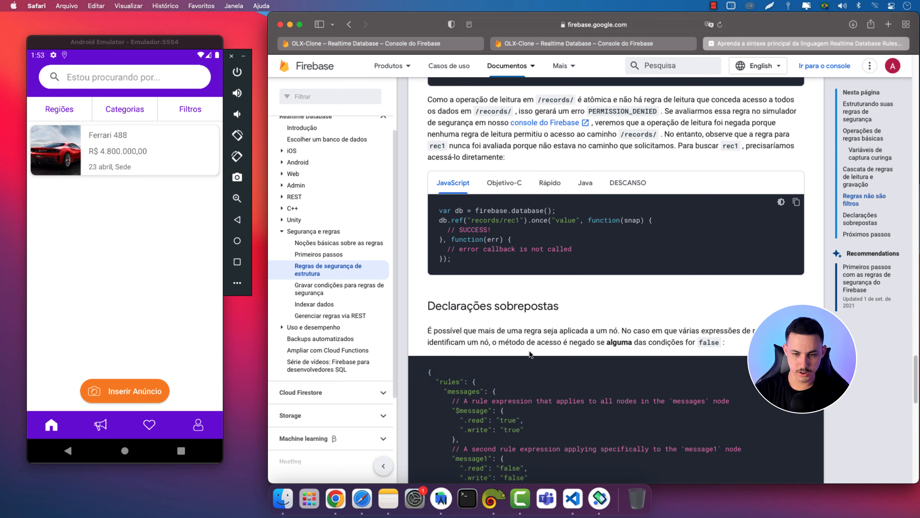
scroll(529, 354, "down", 5)
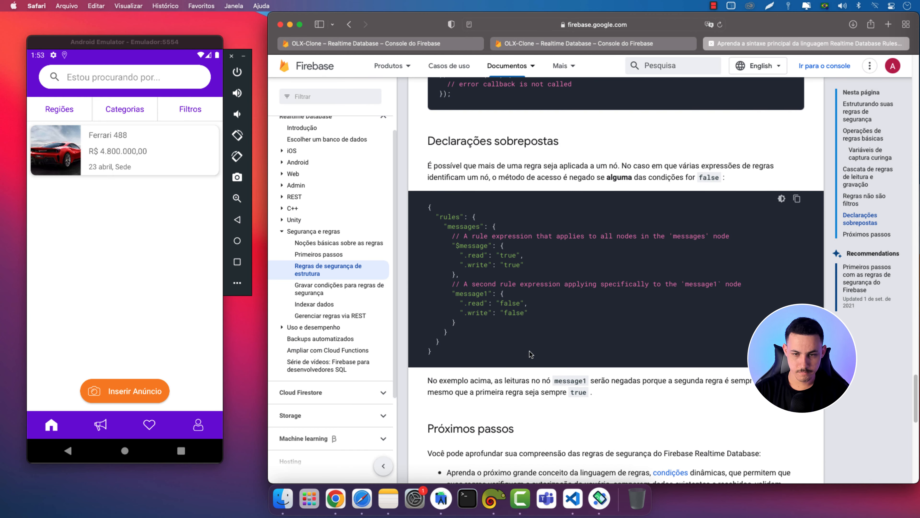
scroll(531, 354, "down", 6)
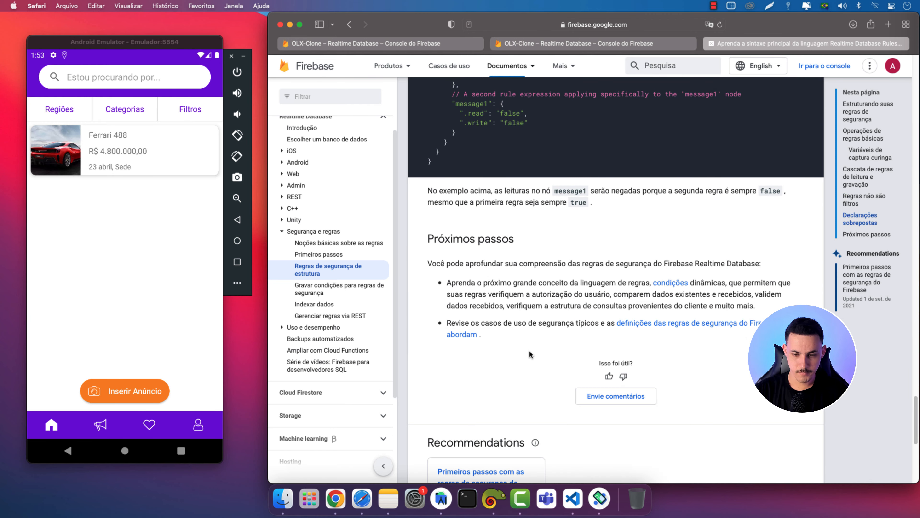
scroll(529, 354, "down", 1)
scroll(546, 119, "up", 9)
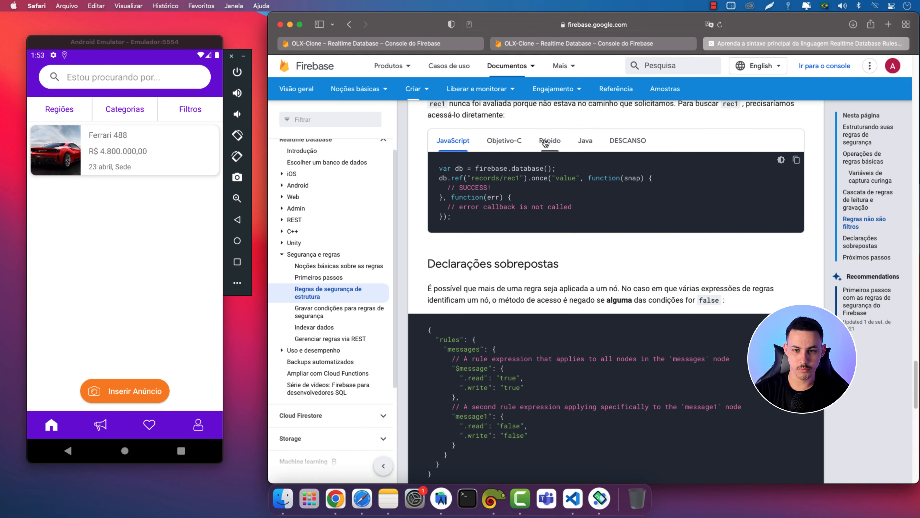
left_click(515, 46)
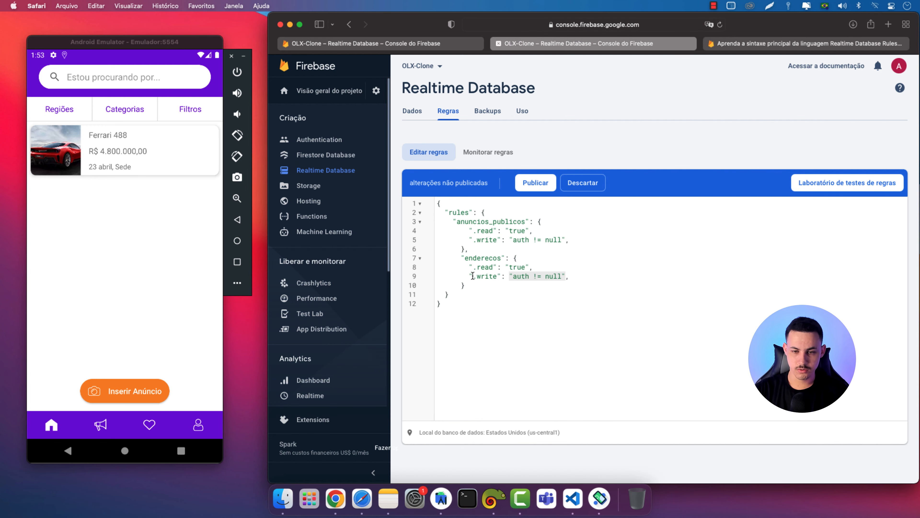
Paste the $room_id block over the enderecos .read and .write lines and close it with a brace
left_click(468, 267)
left_click_drag(468, 267, 572, 275)
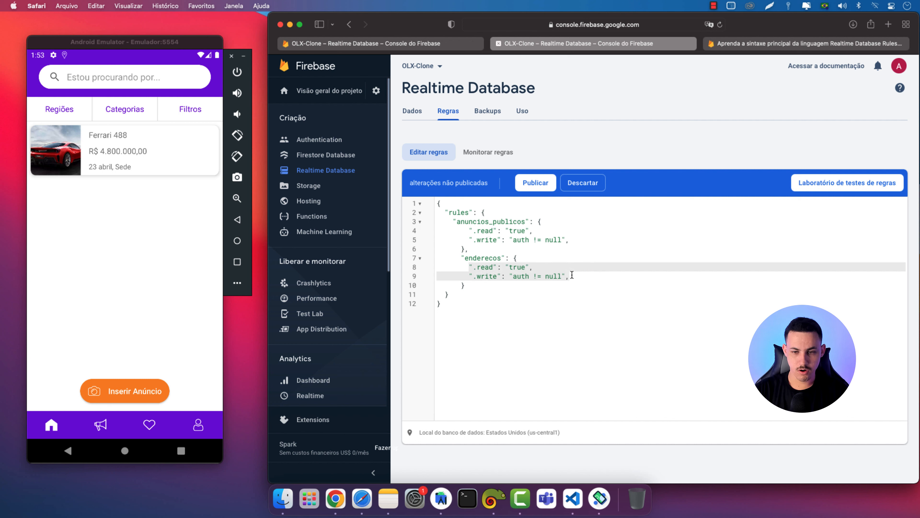
type("\"$room_id\": { \"topic\": { // the room's topic can be changed if the room id has \"public\" in it \".write\": \"$room_id.contains('public')\"  }")
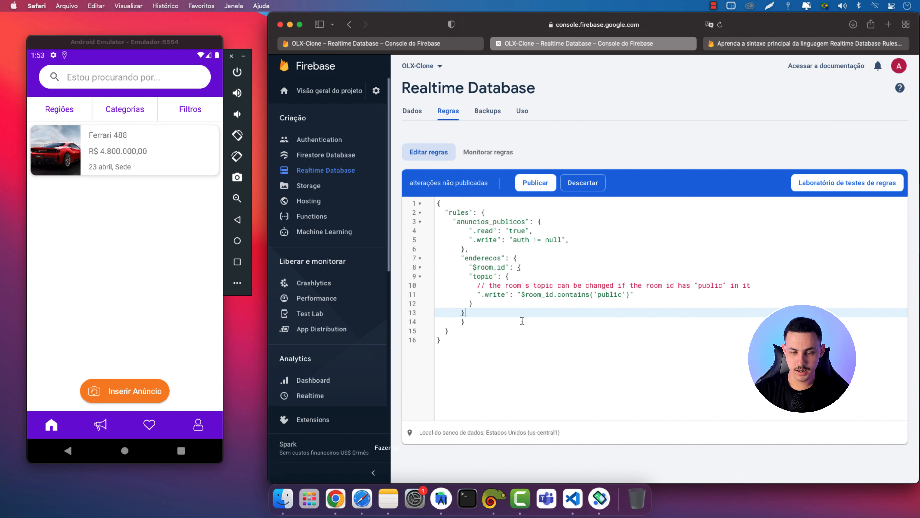
left_click(470, 303)
type("}")
left_click(461, 313)
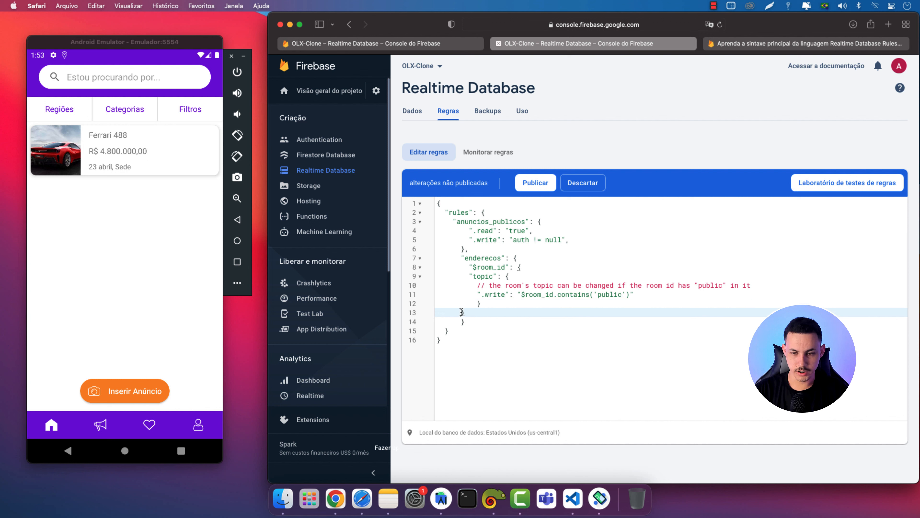
key("Tab")
Indent the topic rule lines one level inside $room_id
left_click(470, 277)
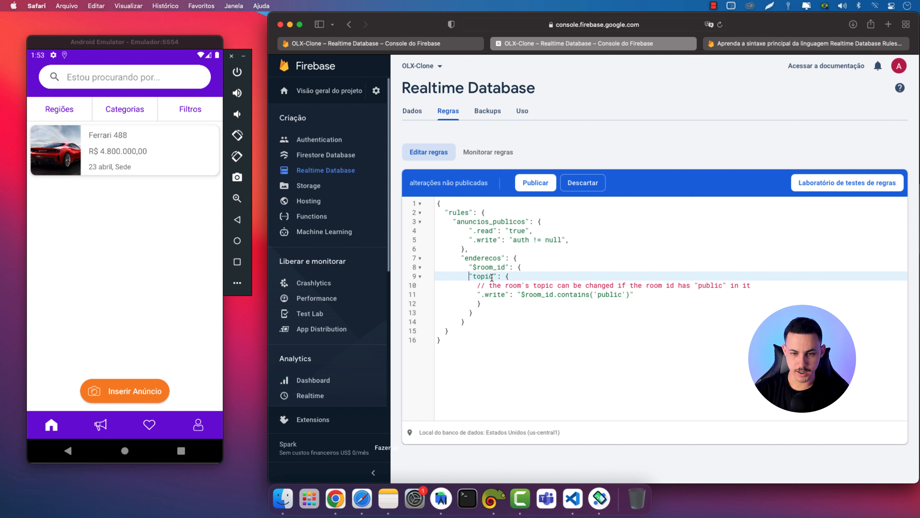
left_click(514, 276)
key("shift+Down")
key("shift+Down")
key("shift+Down")
key("Tab")
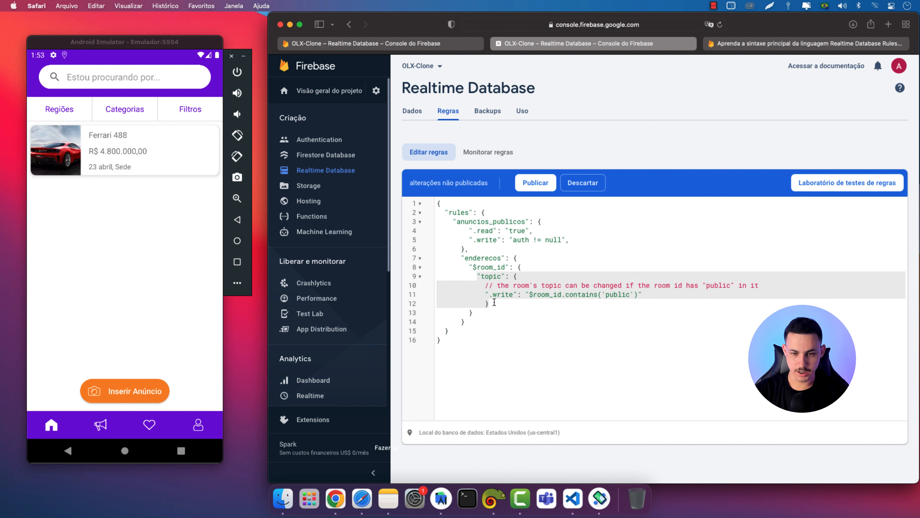
left_click(498, 302)
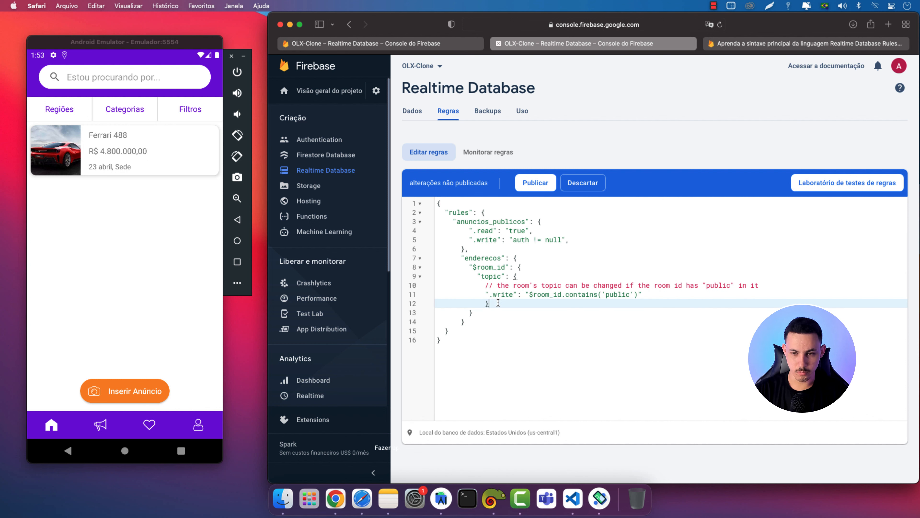
Re-indent the whole $room_id block so it nests under enderecos
left_click(499, 271)
left_click_drag(474, 312, 469, 267)
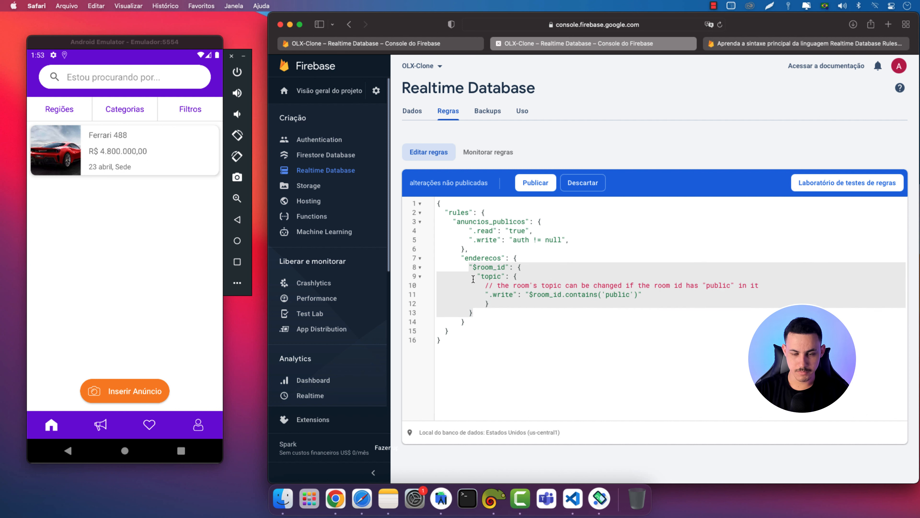
key("BackSpace")
key("super+z")
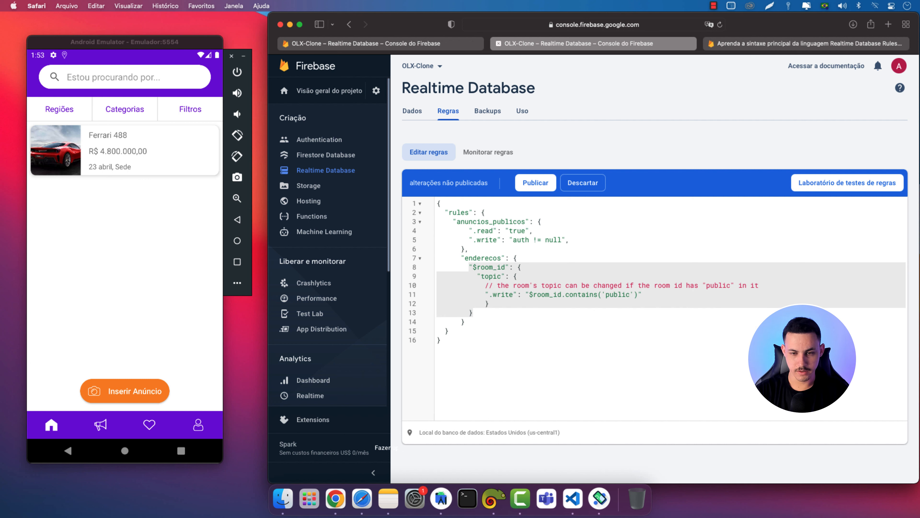
left_click(469, 267)
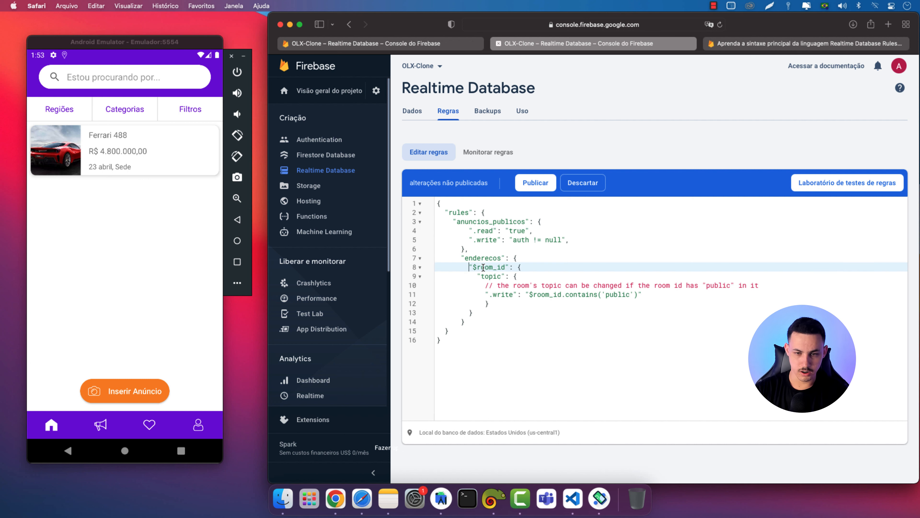
key("BackSpace")
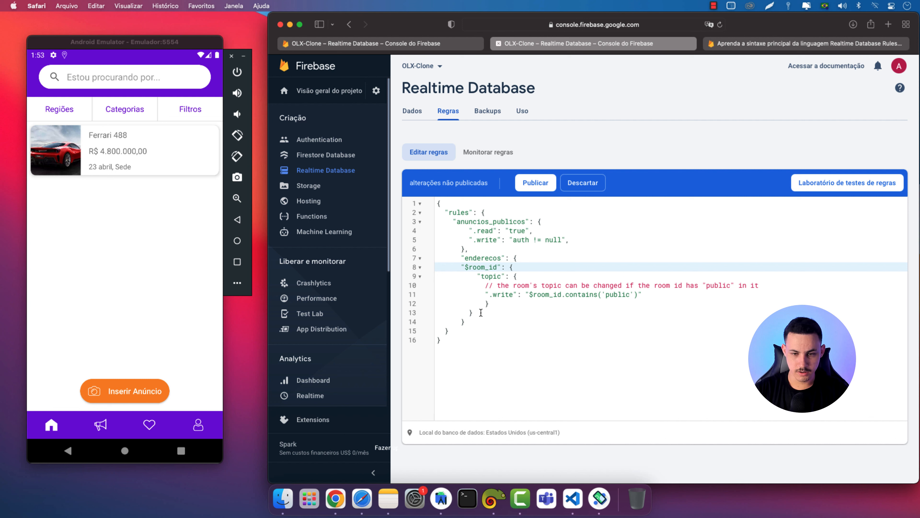
left_click_drag(477, 314, 462, 268)
key("Tab")
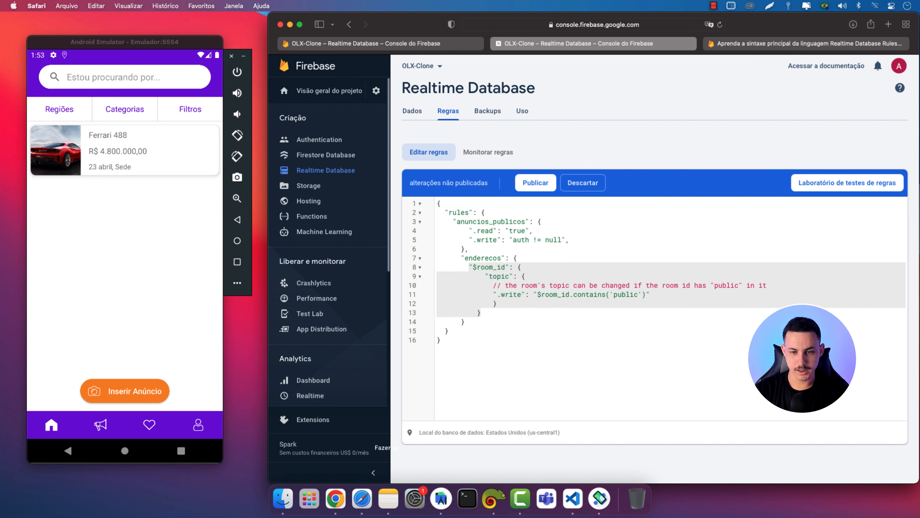
left_click(492, 310)
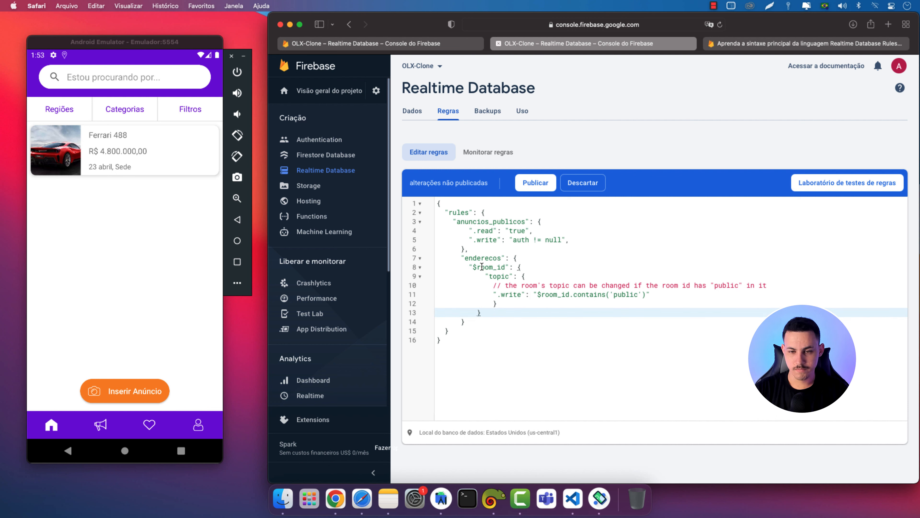
double_click(482, 267)
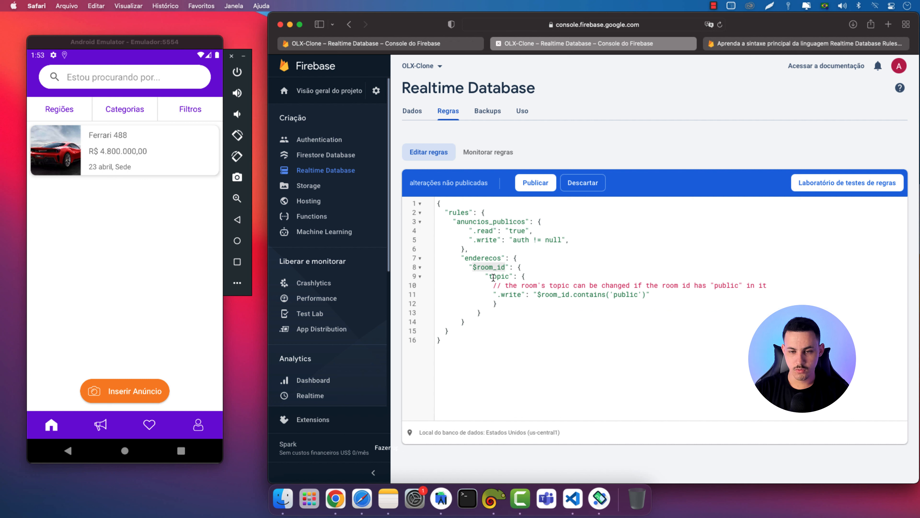
key("ctrl+shift+Tab")
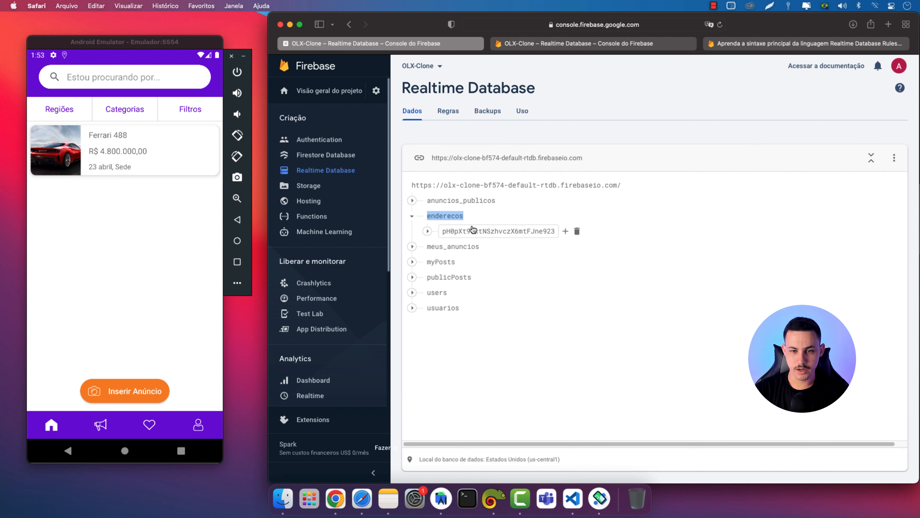
left_click_drag(556, 231, 442, 231)
right_click(449, 231)
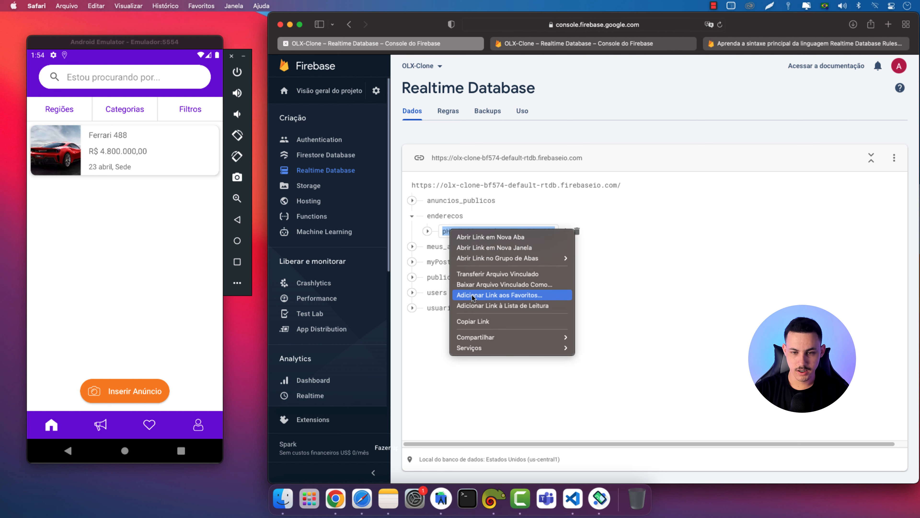
left_click(580, 149)
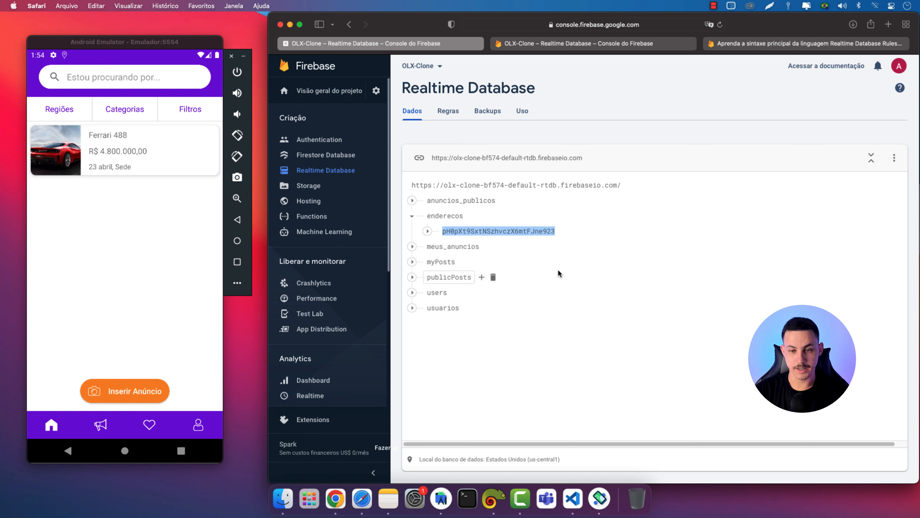
left_click(531, 43)
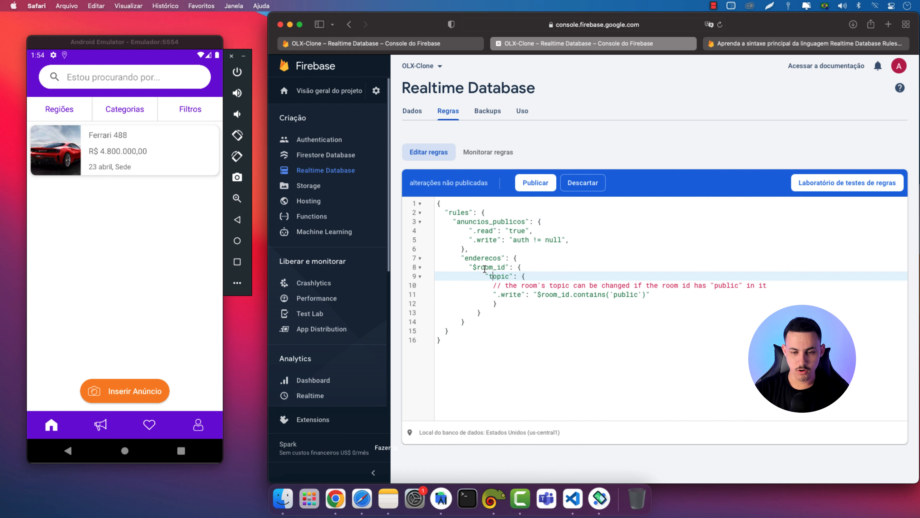
Rename the $room_id wildcard to $user_id
double_click(486, 270)
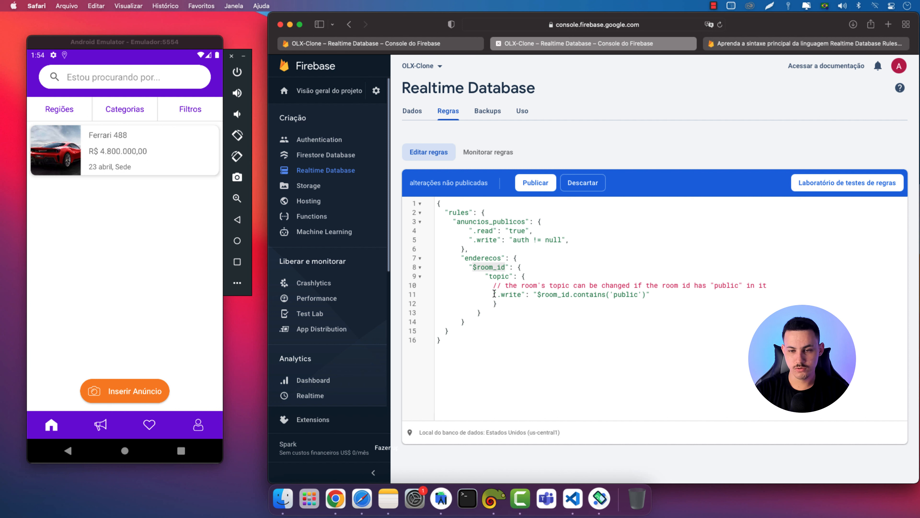
left_click(490, 270)
double_click(503, 268)
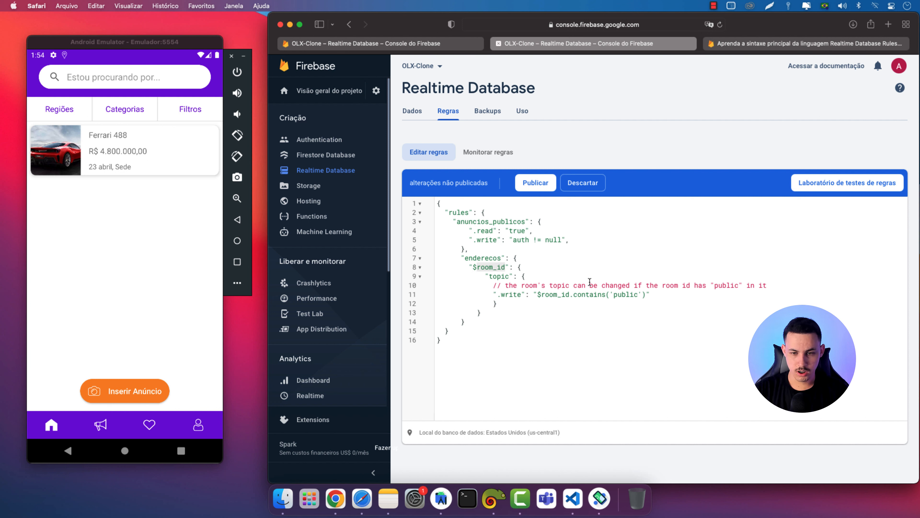
type("$use")
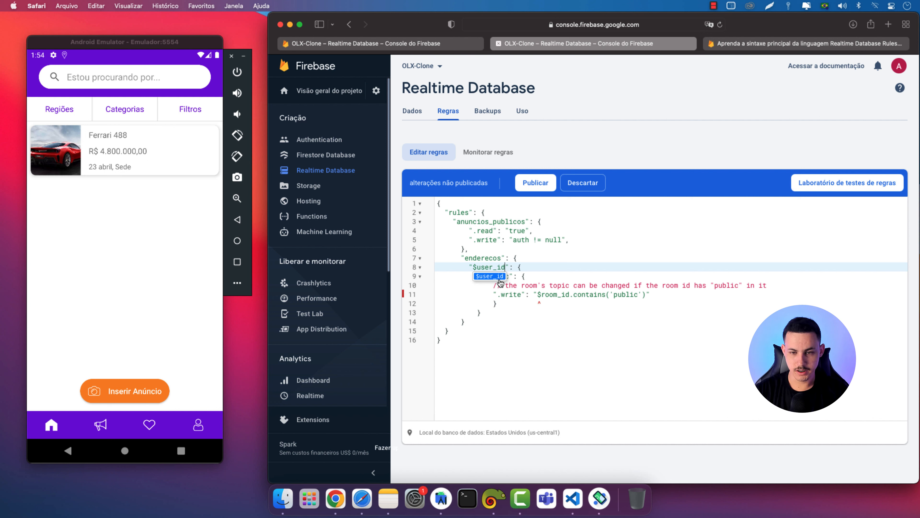
left_click(494, 277)
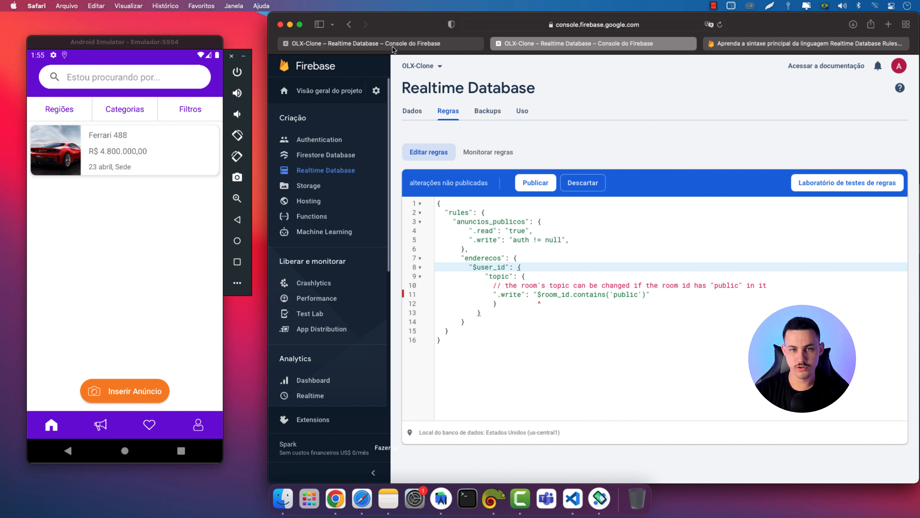
left_click_drag(470, 268, 508, 266)
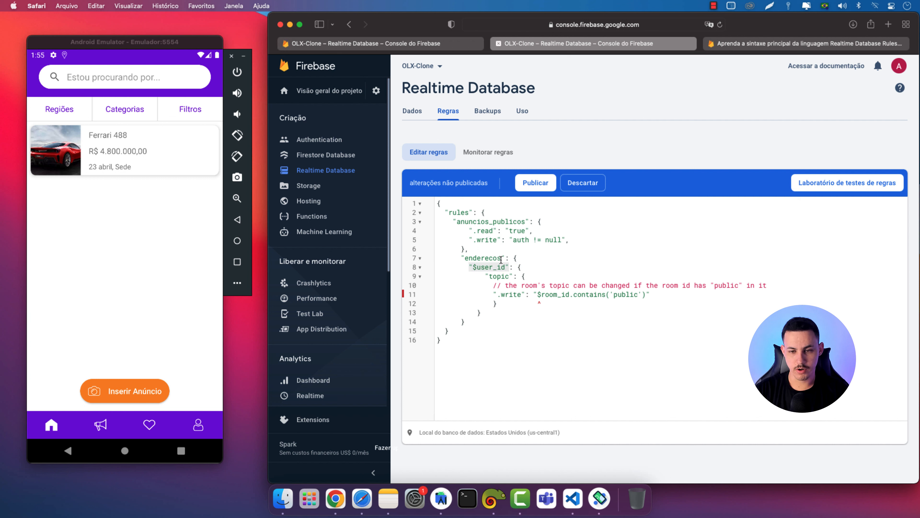
Replace the topic block with anuncios_publicos's .read "true" and .write "auth != null" rules
left_click(467, 230)
left_click_drag(467, 229, 570, 240)
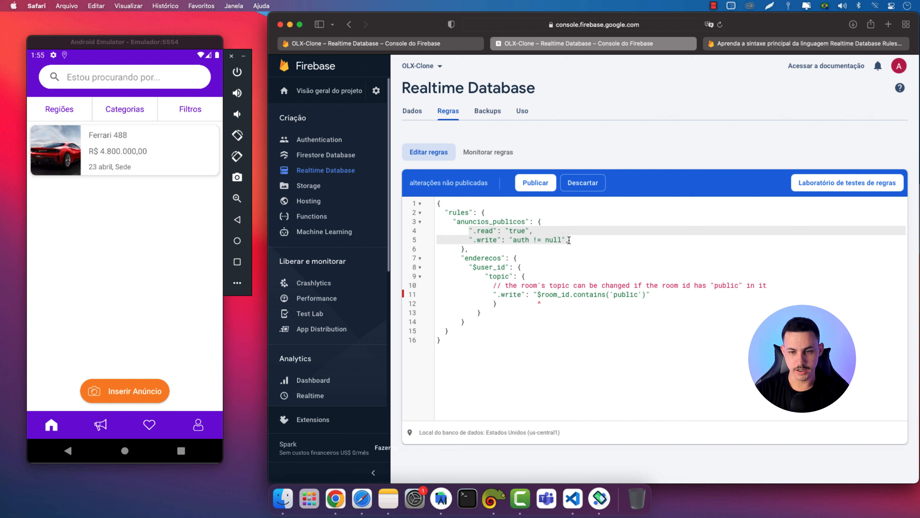
left_click(572, 240)
type(",")
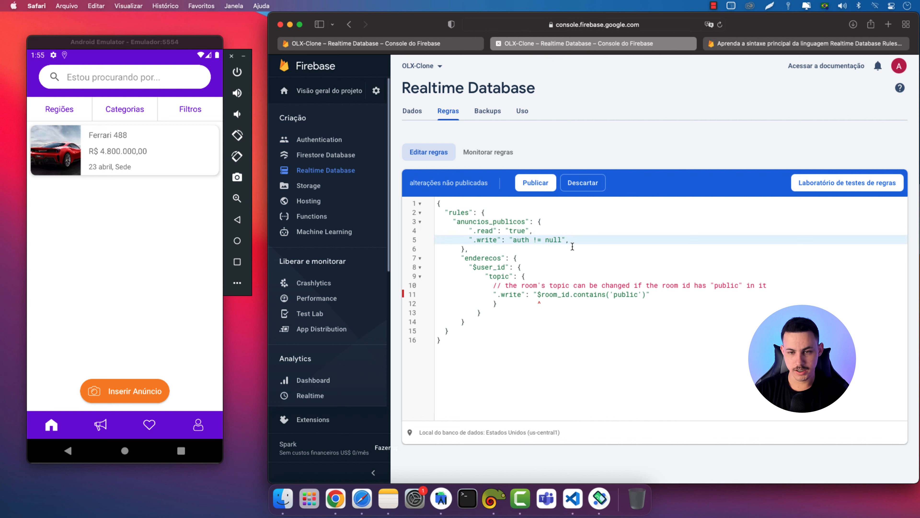
key("super+z")
key("super+c")
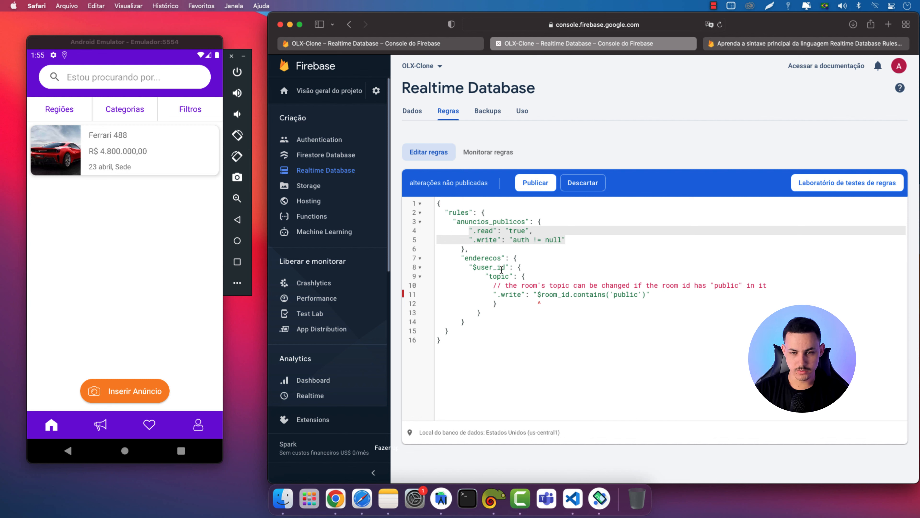
left_click(531, 267)
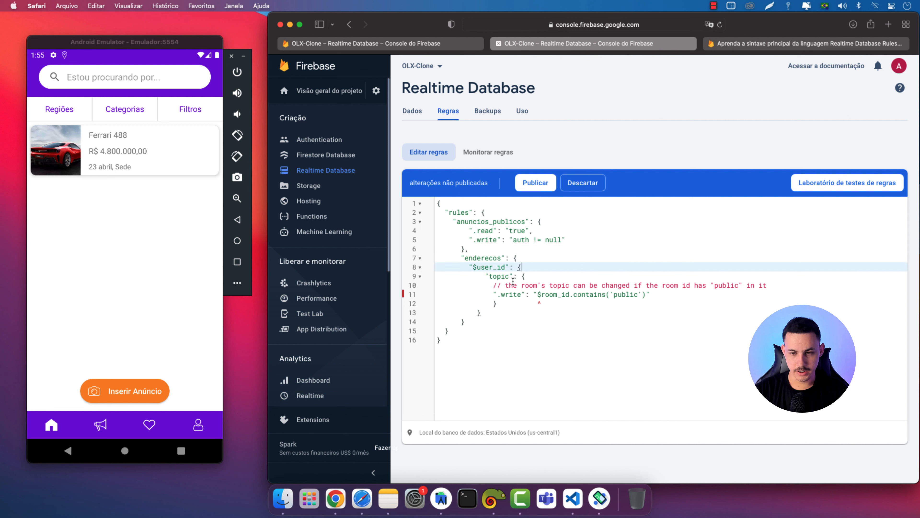
left_click_drag(489, 276, 501, 302)
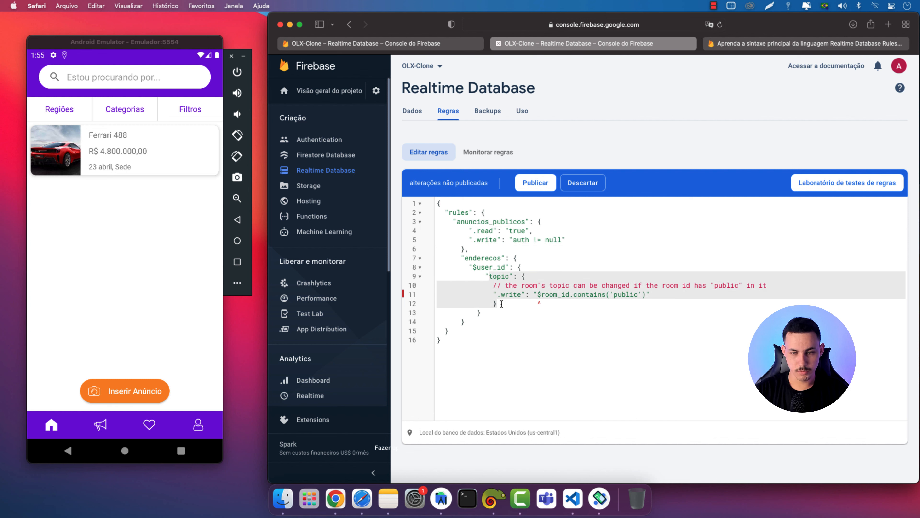
key("super+v")
key("Tab")
key("Tab")
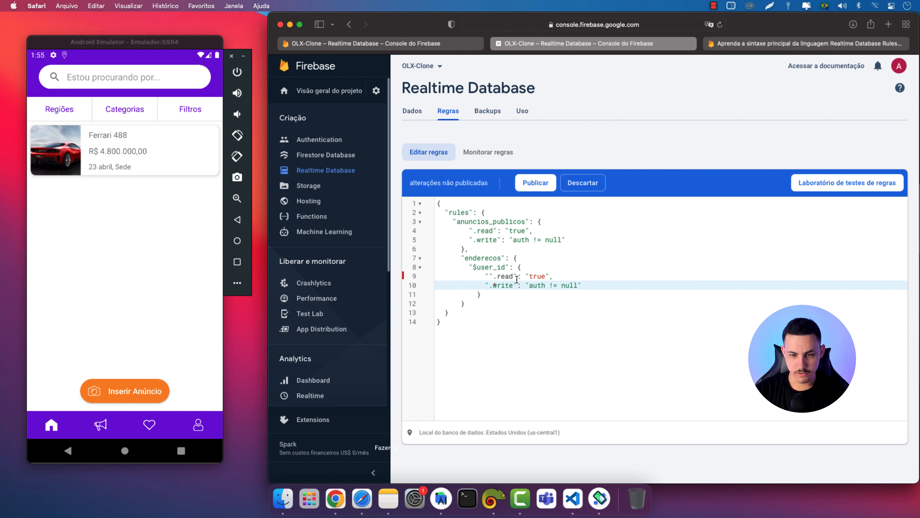
Remove the stray quote and change the $user_id .read rule to "$user_id == auth.uid"
left_click(494, 276)
key("BackSpace")
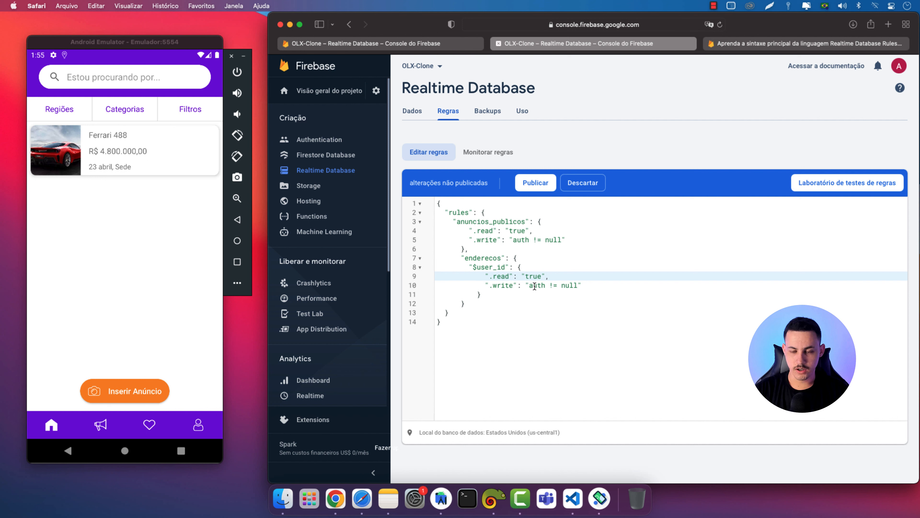
double_click(536, 277)
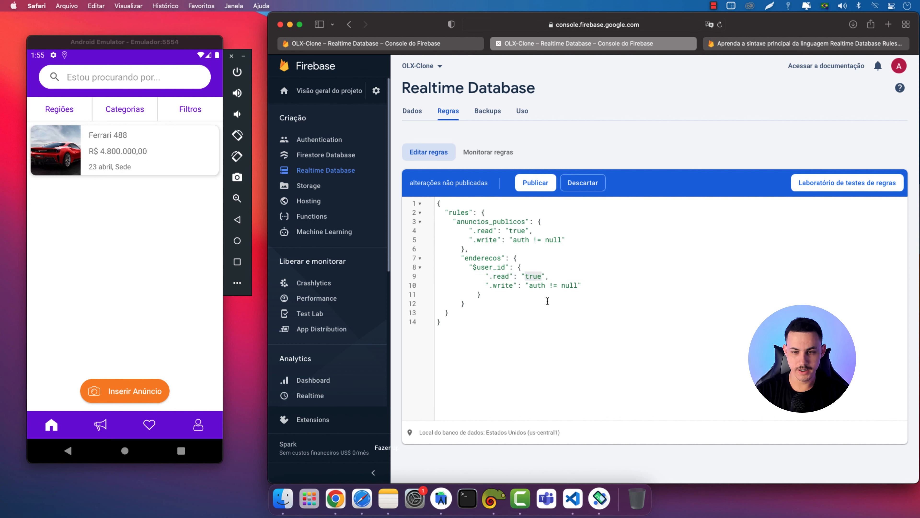
type("use")
key("BackSpace")
key("BackSpace")
key("BackSpace")
type("$user_id == ")
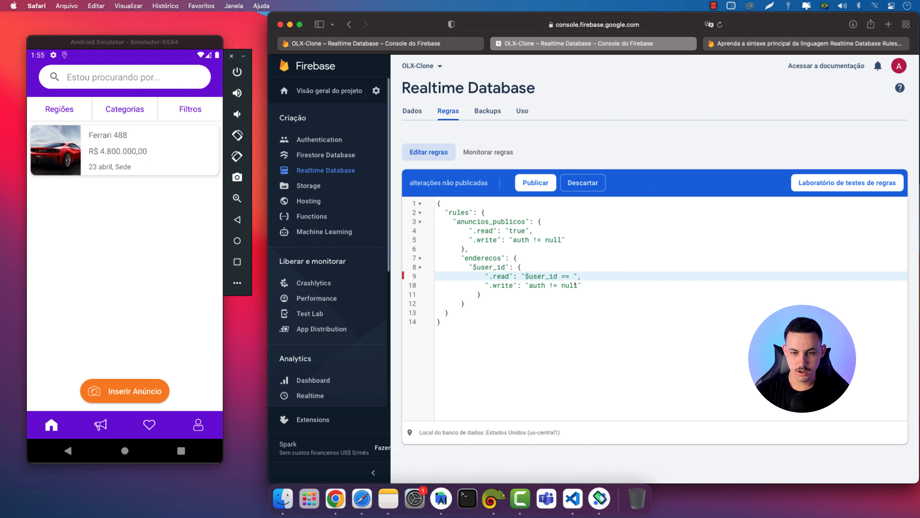
type("auth")
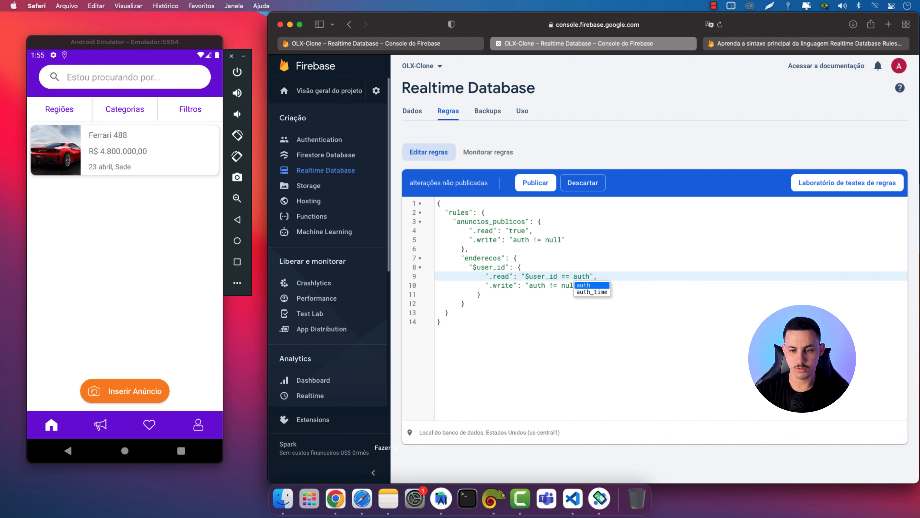
type(".uid")
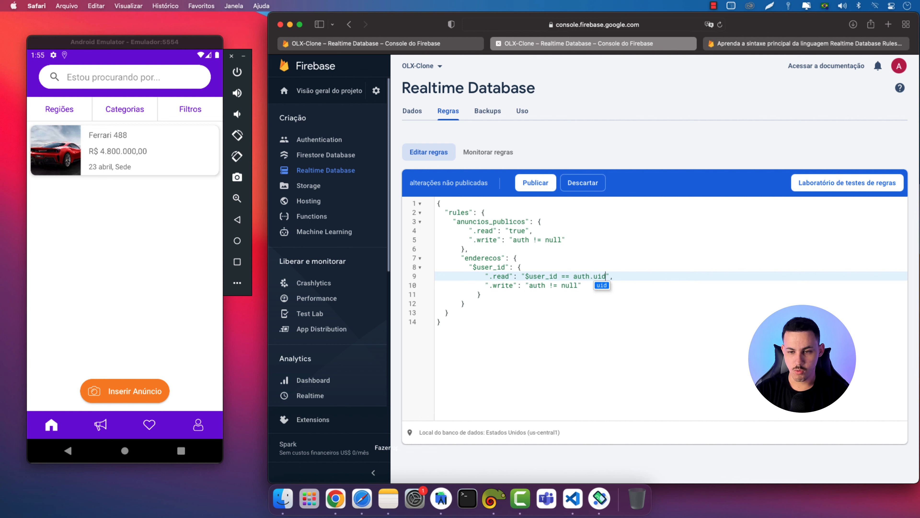
left_click(529, 325)
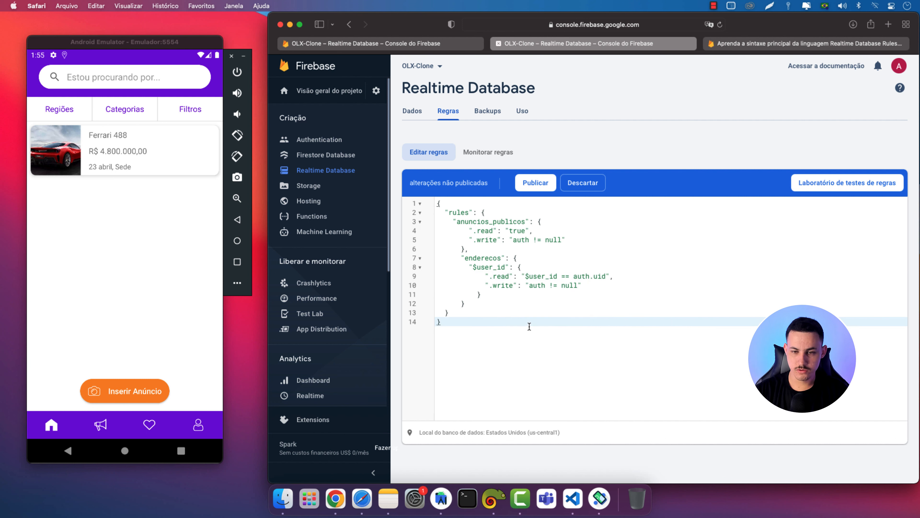
left_click(421, 43)
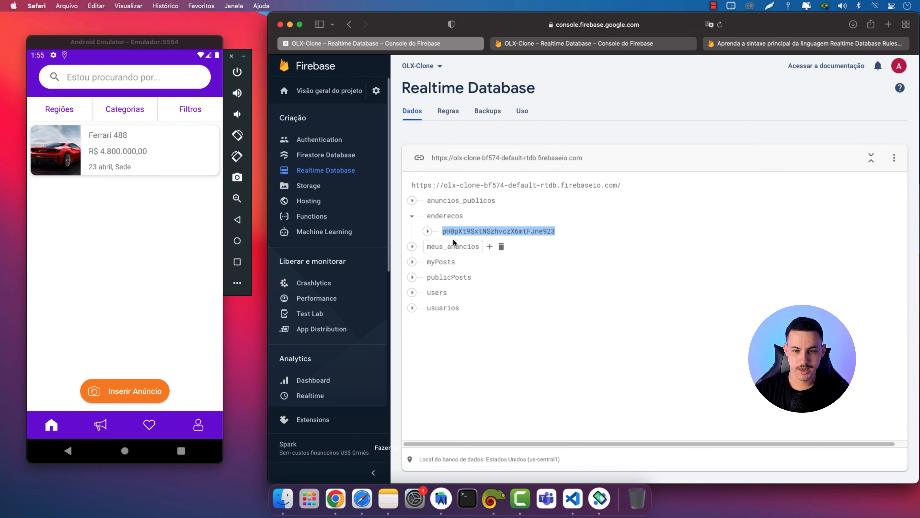
Set the enderecos $user_id .write rule to "$user_id == auth.uid" and publish
left_click(428, 231)
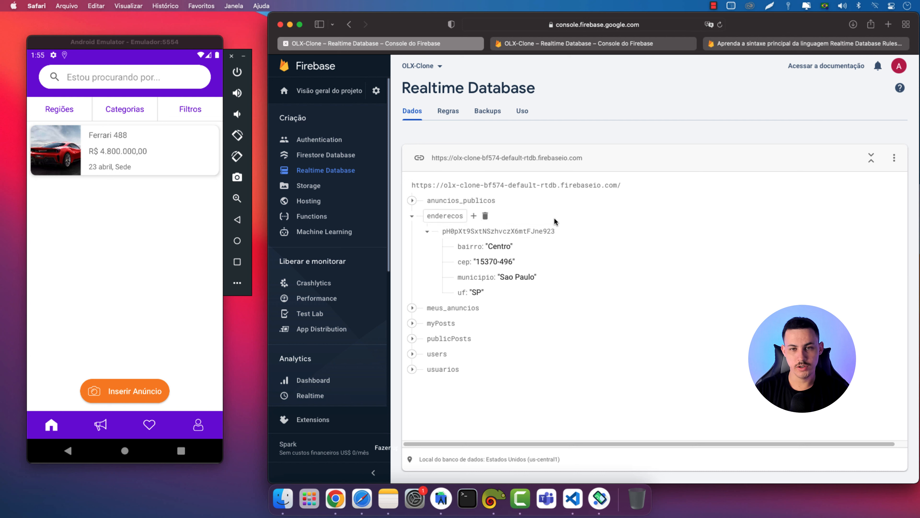
left_click(550, 43)
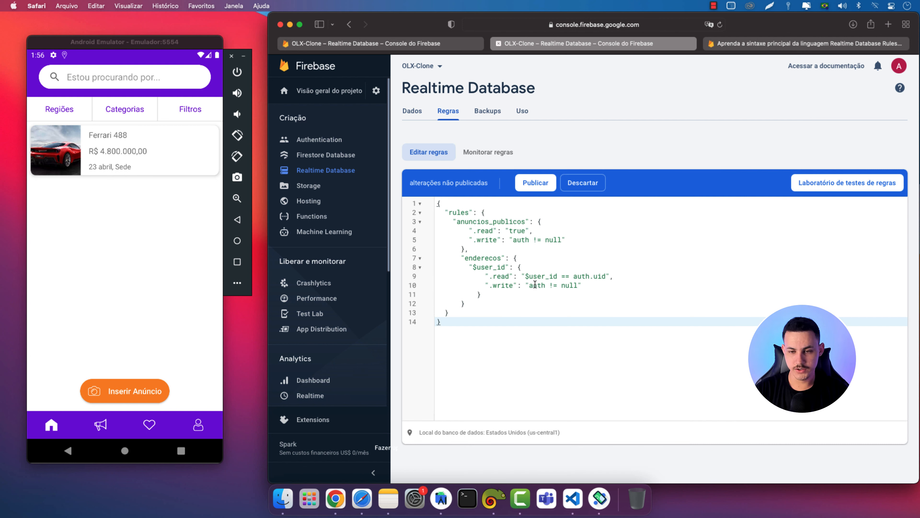
left_click_drag(609, 275, 525, 276)
left_click_drag(581, 286, 526, 286)
type("\"$user_id == auth.uid\"")
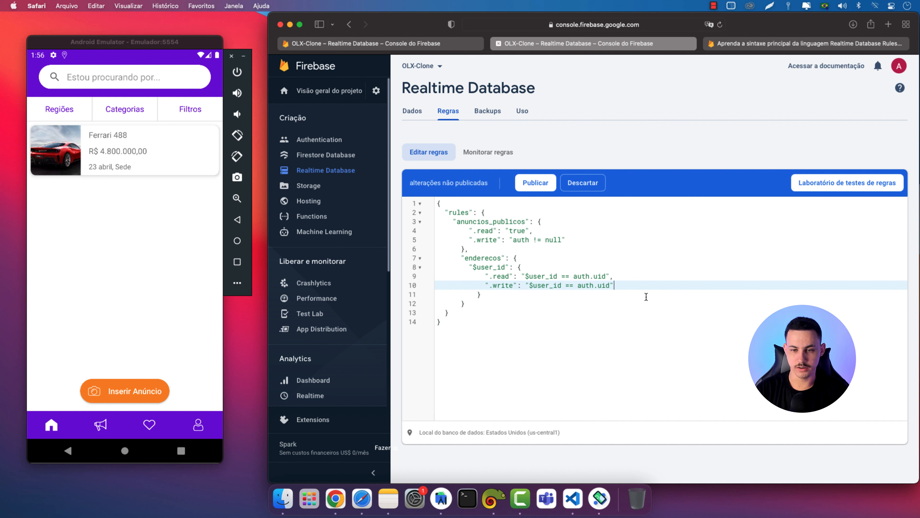
left_click(533, 183)
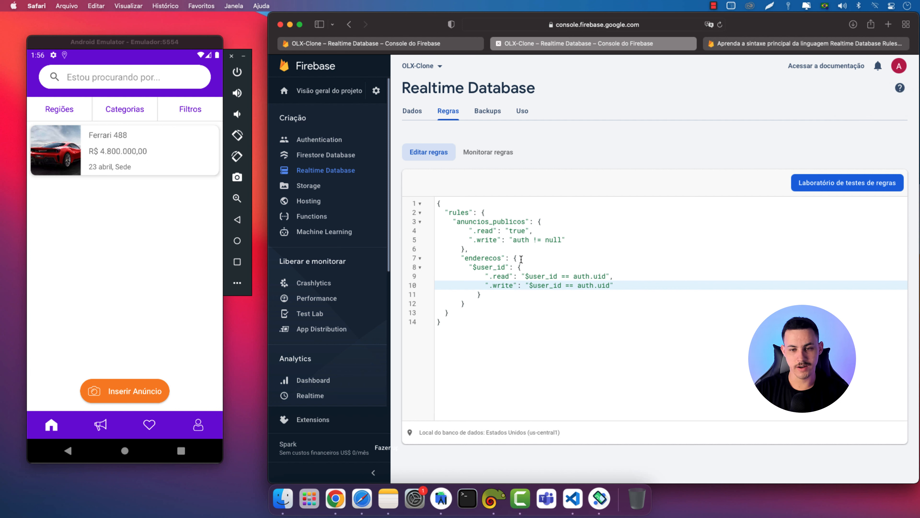
Go back to the data tree and collapse the enderecos node
left_click(489, 278)
left_click(625, 286)
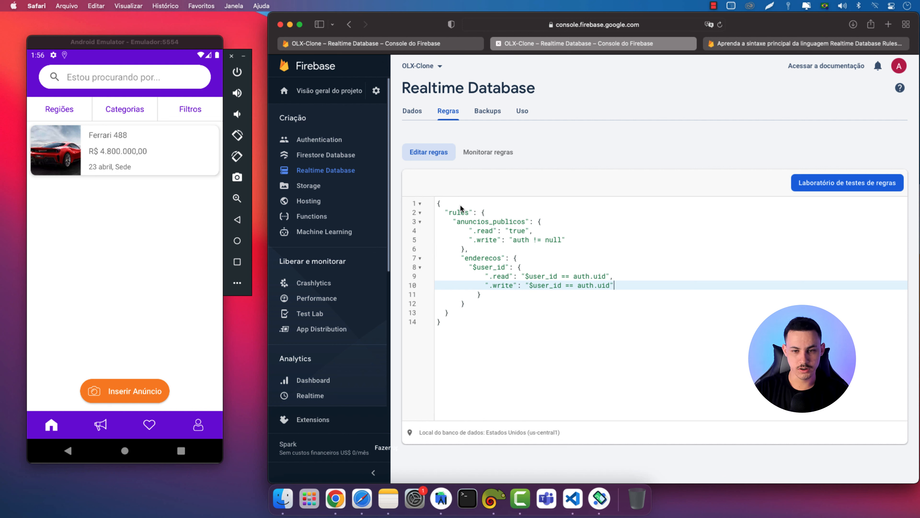
left_click(383, 44)
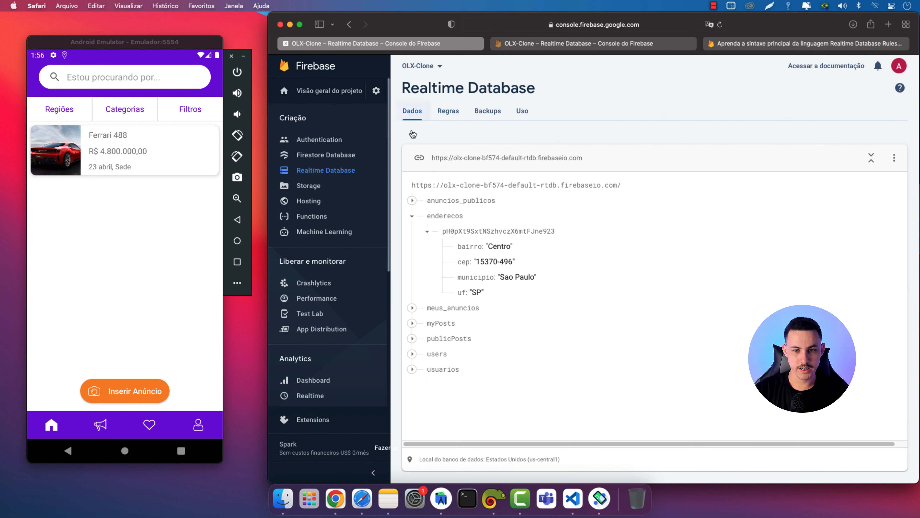
left_click(411, 217)
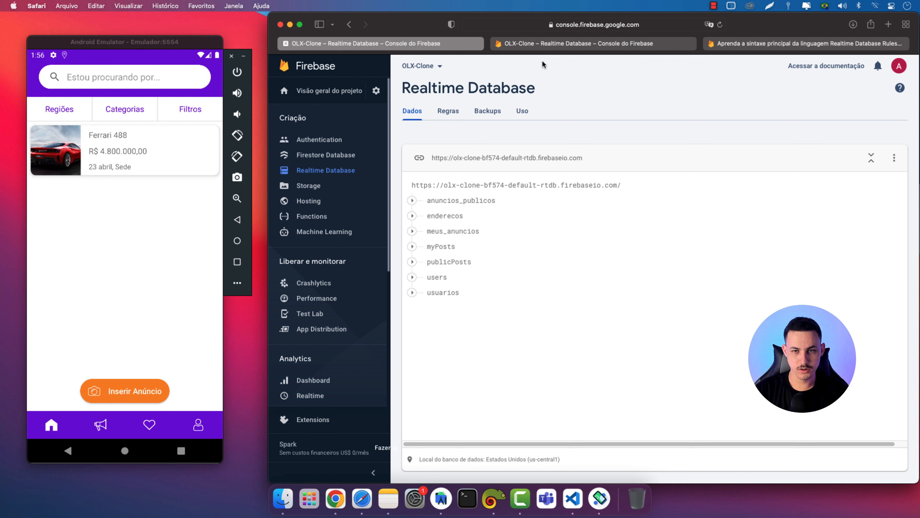
left_click(153, 348)
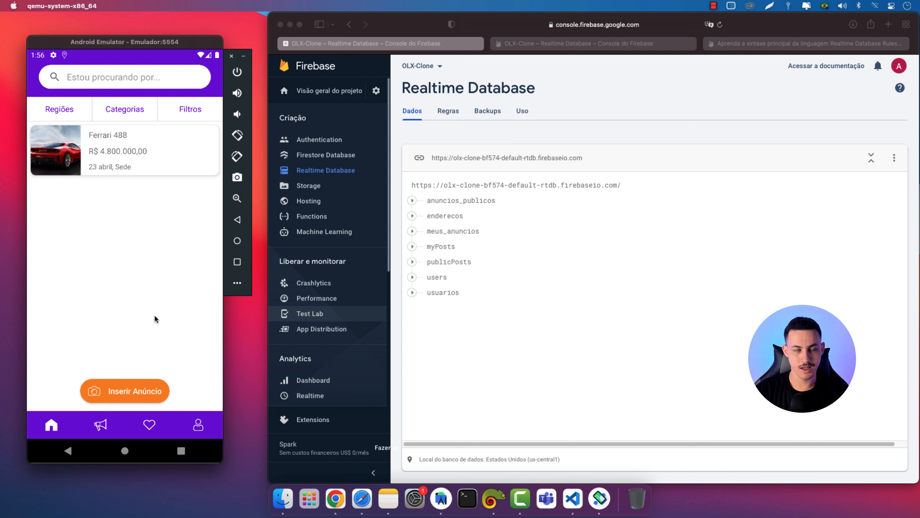
Test the app's ads section under the new rules, then return to the home listing
left_click(103, 425)
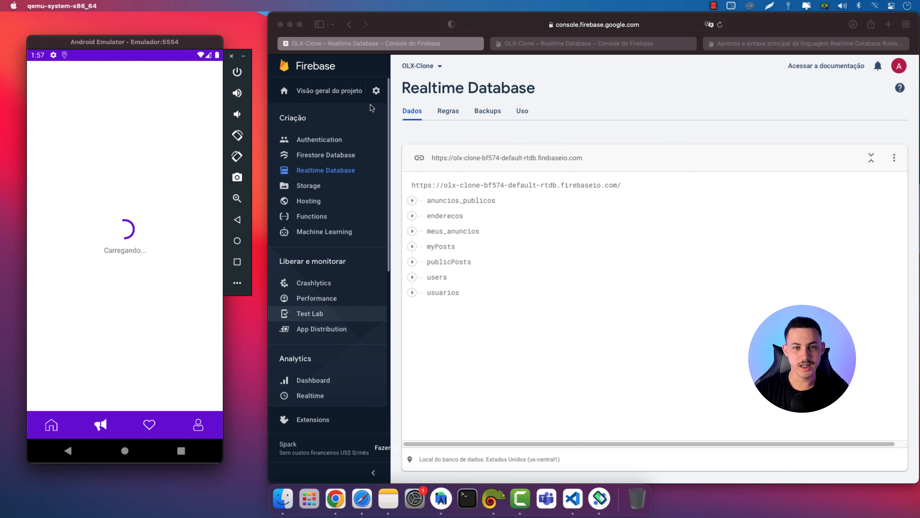
left_click(577, 50)
left_click(576, 44)
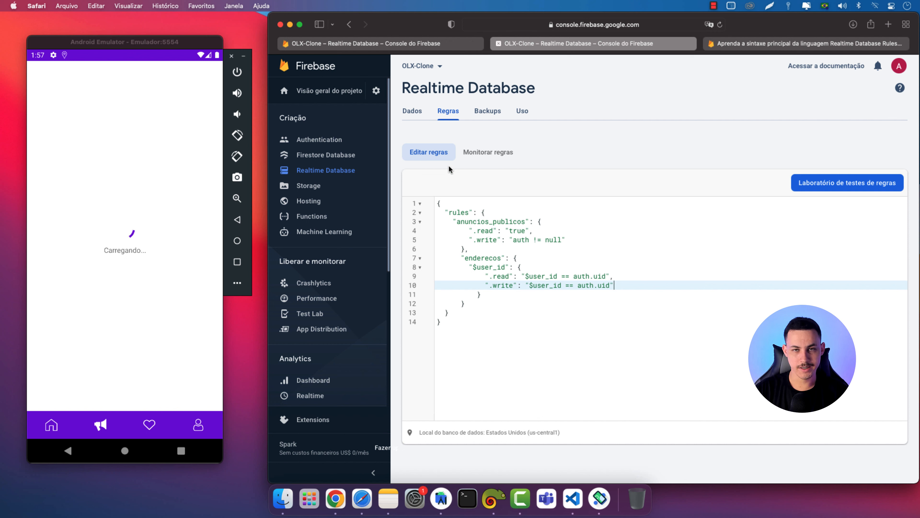
left_click(418, 47)
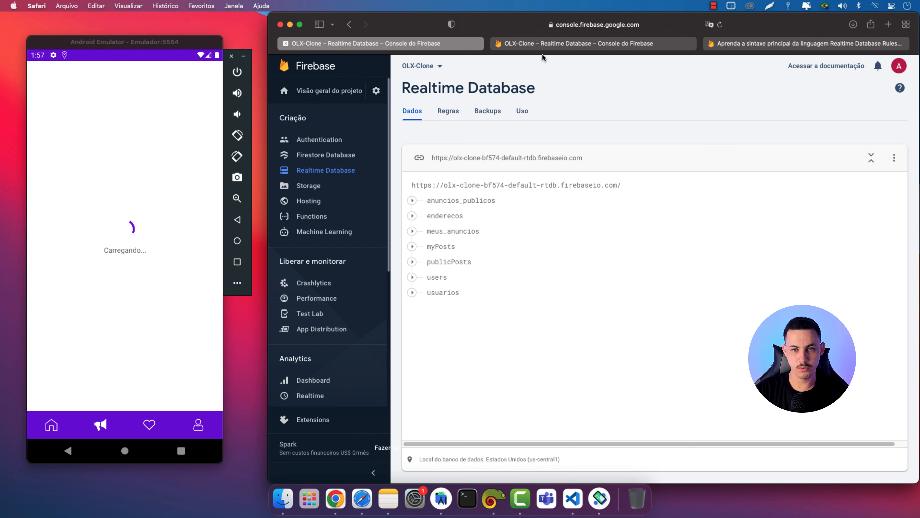
left_click(49, 423)
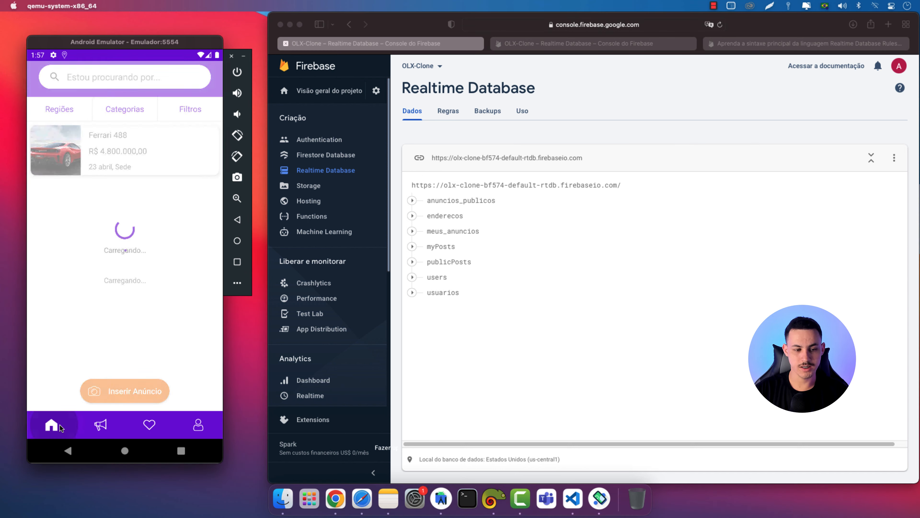
left_click(441, 506)
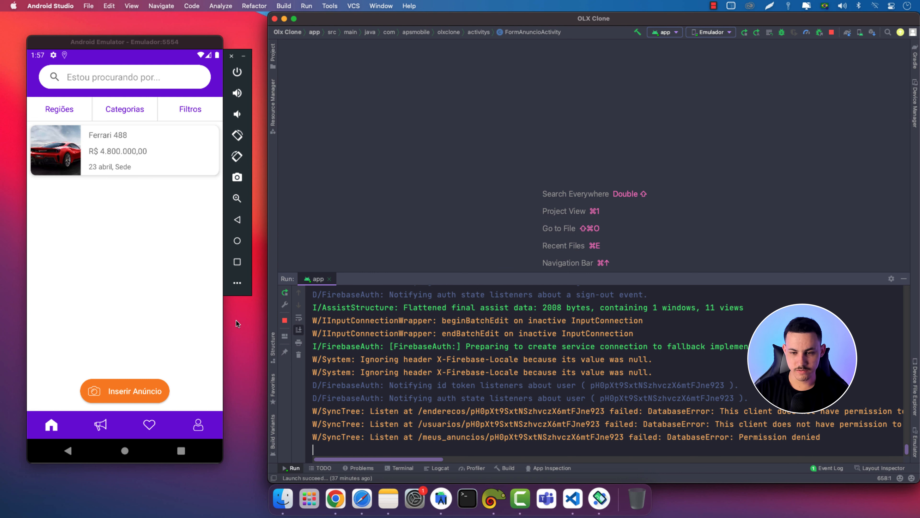
Read the run log's permission-denied errors for enderecos, usuarios and meus_anuncios, then reopen the rules editor
left_click_drag(739, 437, 821, 437)
left_click(821, 437)
left_click_drag(428, 460, 454, 461)
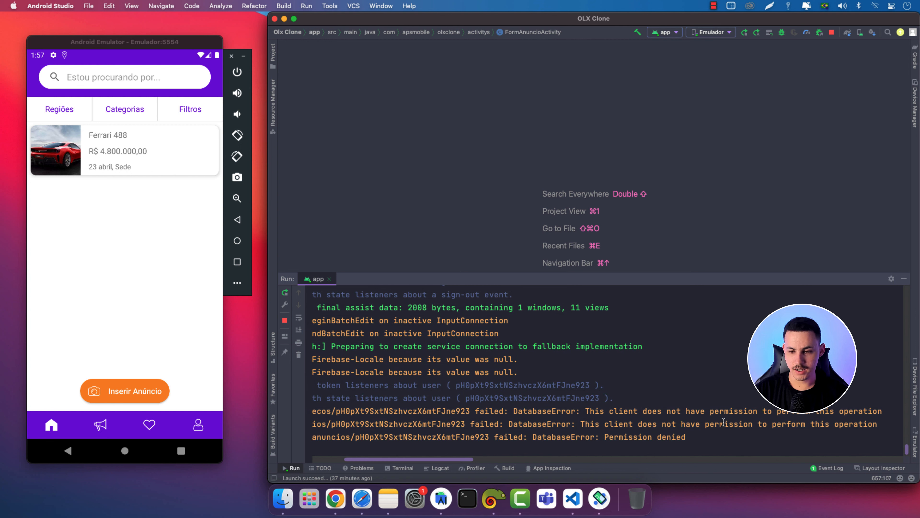
left_click_drag(584, 411, 741, 406)
left_click_drag(885, 411, 594, 409)
left_click(595, 409)
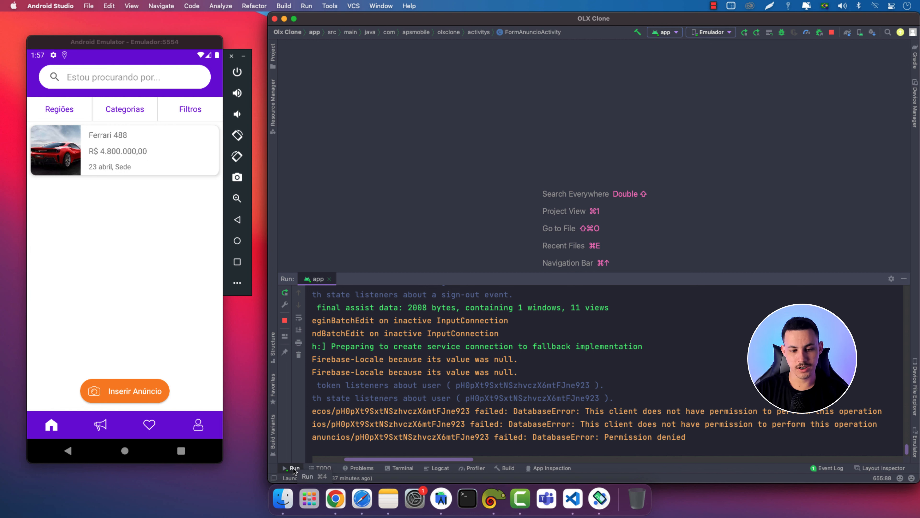
left_click_drag(692, 438, 310, 422)
left_click(711, 443)
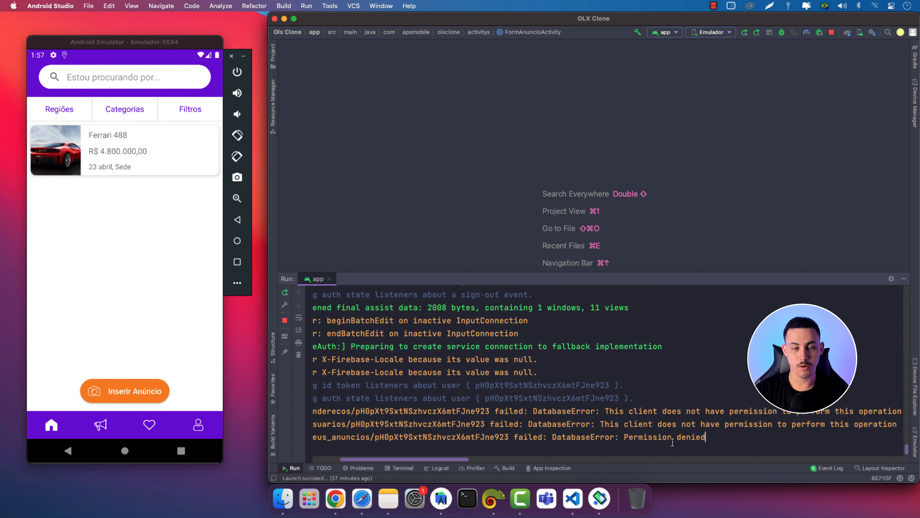
left_click(373, 498)
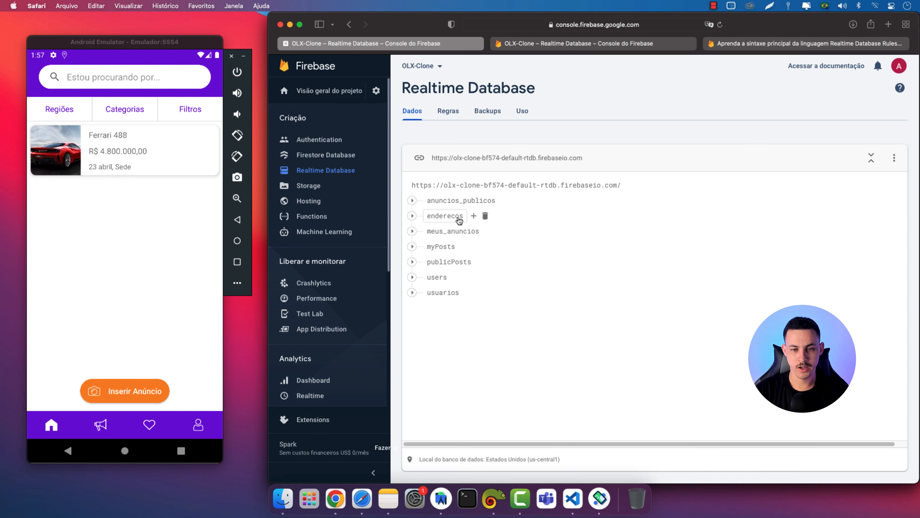
left_click(551, 43)
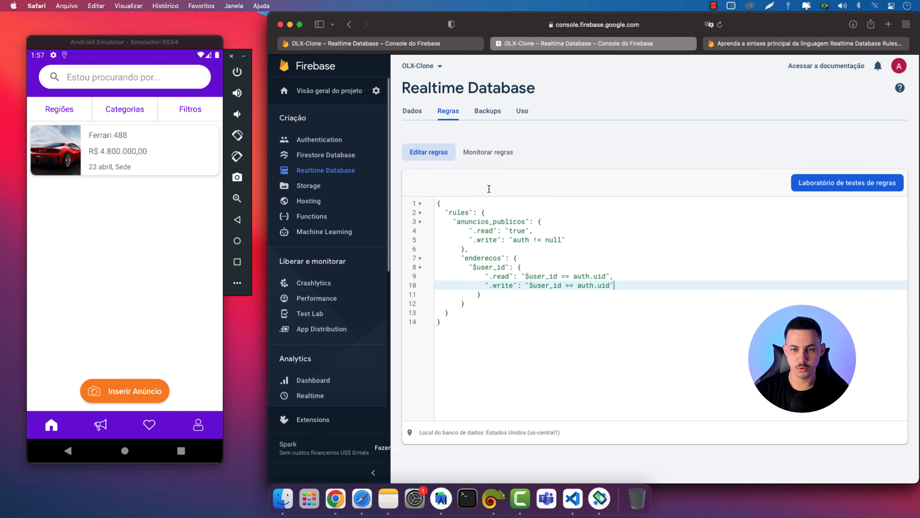
Duplicate the enderecos rule block below itself, separated by a comma
left_click(461, 260)
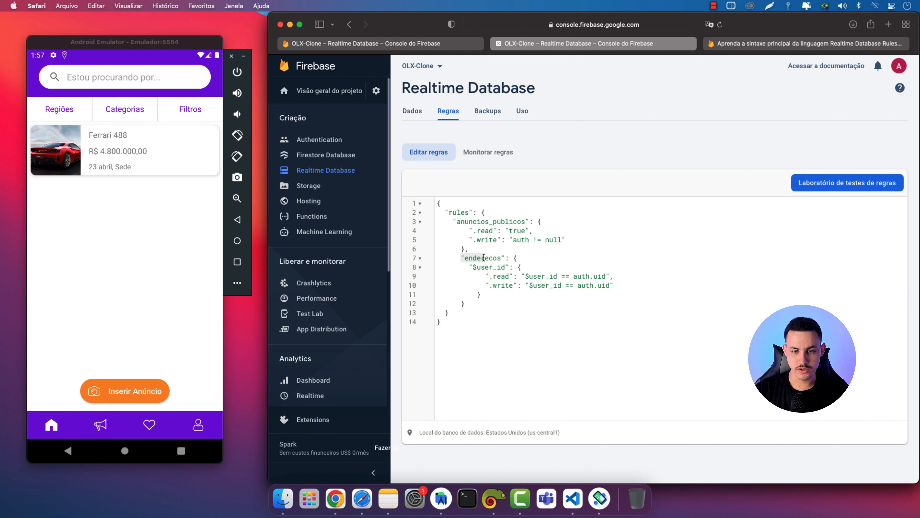
left_click_drag(461, 259, 488, 301)
key("super+c")
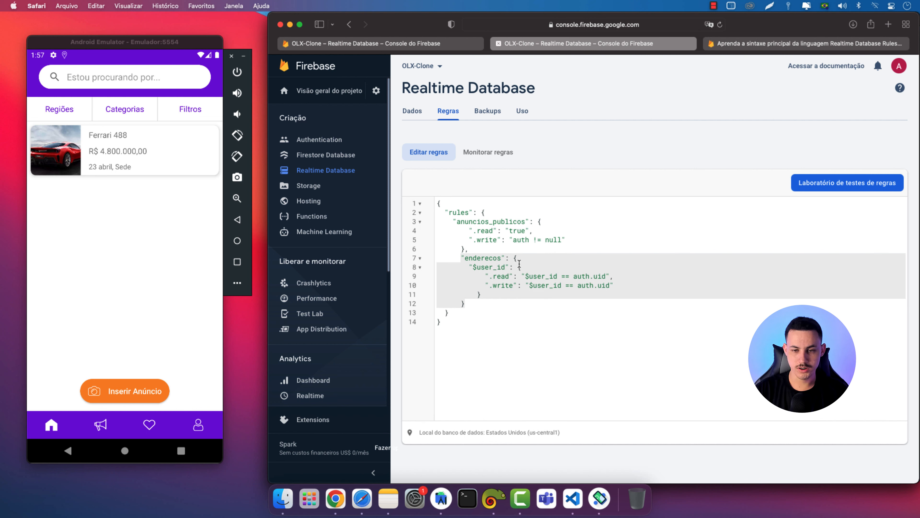
left_click(477, 306)
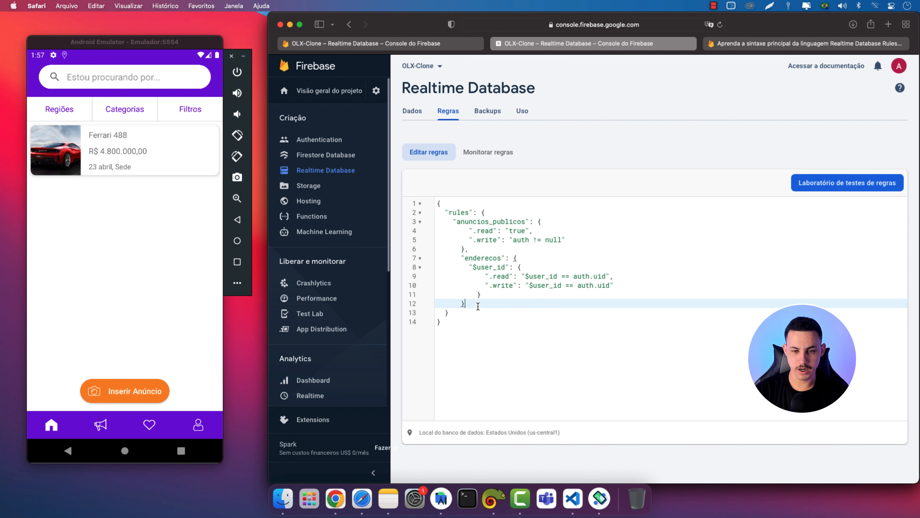
type(",")
key("Return")
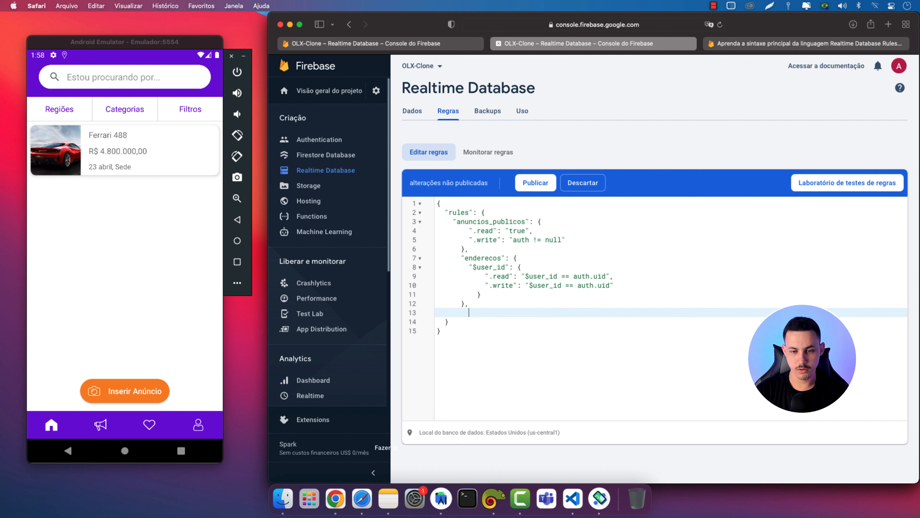
key("super+v")
left_click(469, 313)
key("BackSpace")
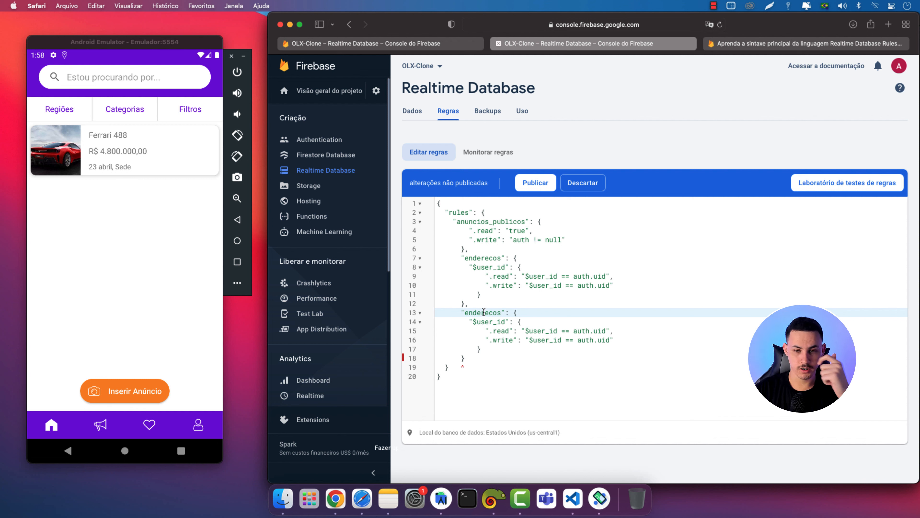
Rename the duplicated block's key to meus_anuncios, copying the name from the data tree
left_click(420, 43)
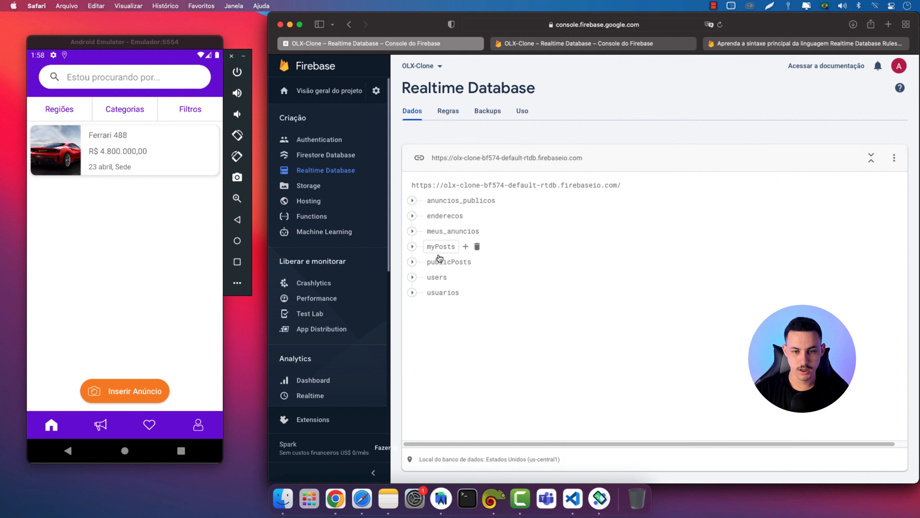
left_click_drag(426, 235, 484, 234)
key("super+c")
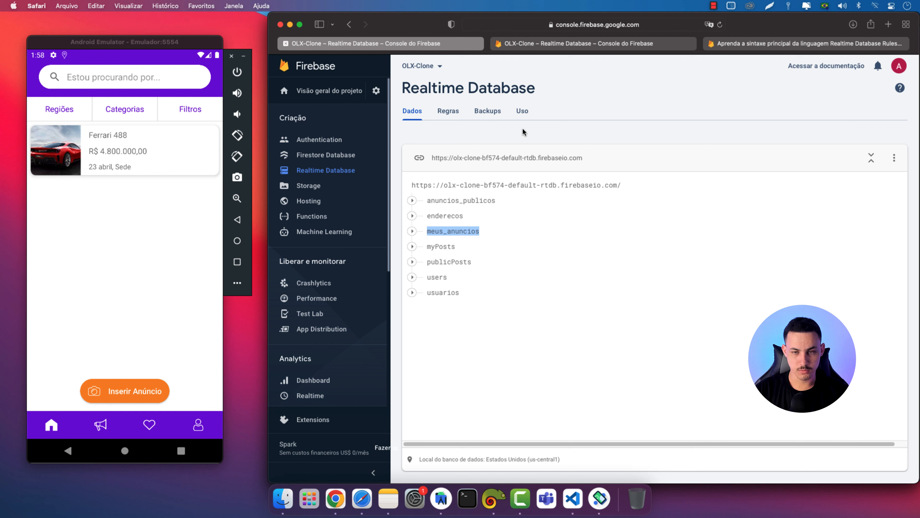
left_click(525, 44)
double_click(490, 313)
key("super+v")
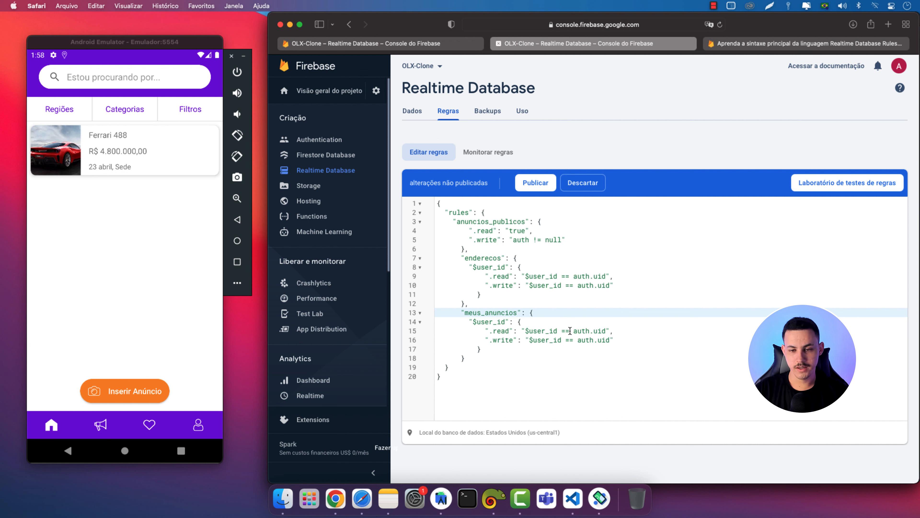
Review the "$user_id == auth.uid" read and write checks, then publish the rules
left_click_drag(606, 330, 585, 333)
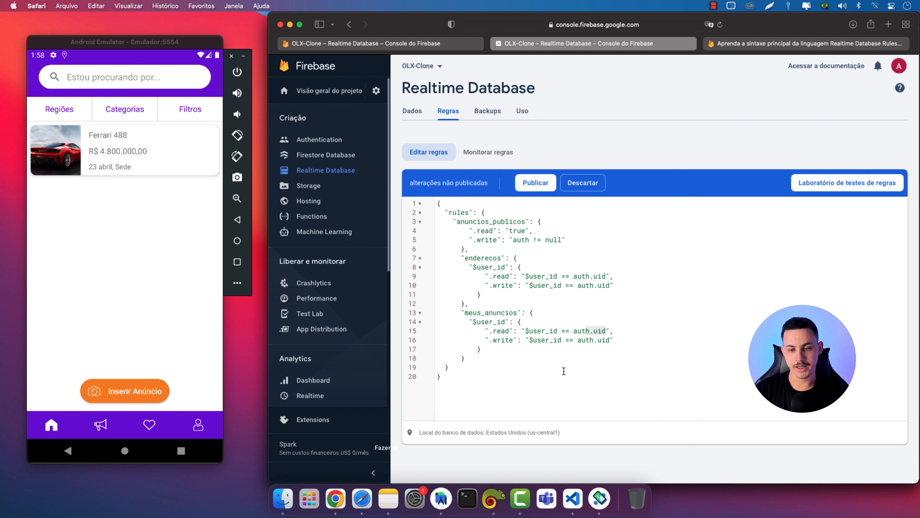
left_click_drag(526, 331, 595, 340)
left_click(595, 340)
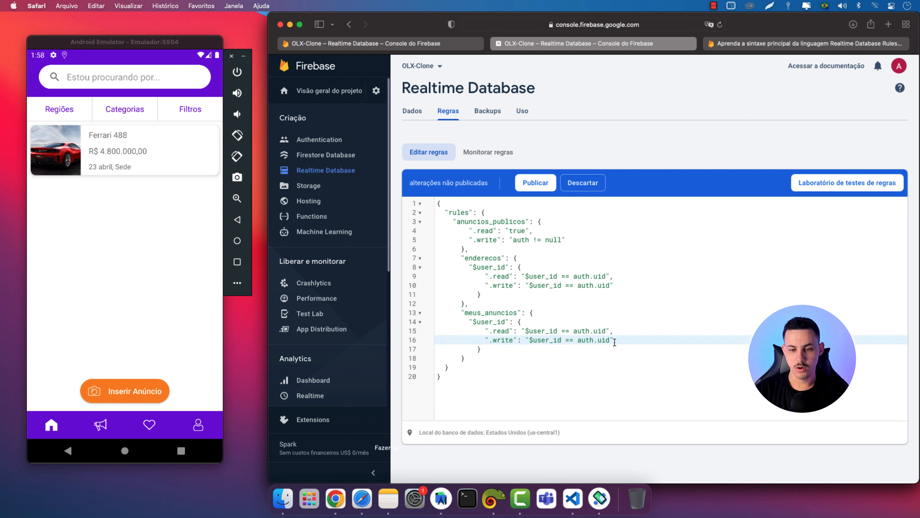
left_click_drag(505, 322, 478, 322)
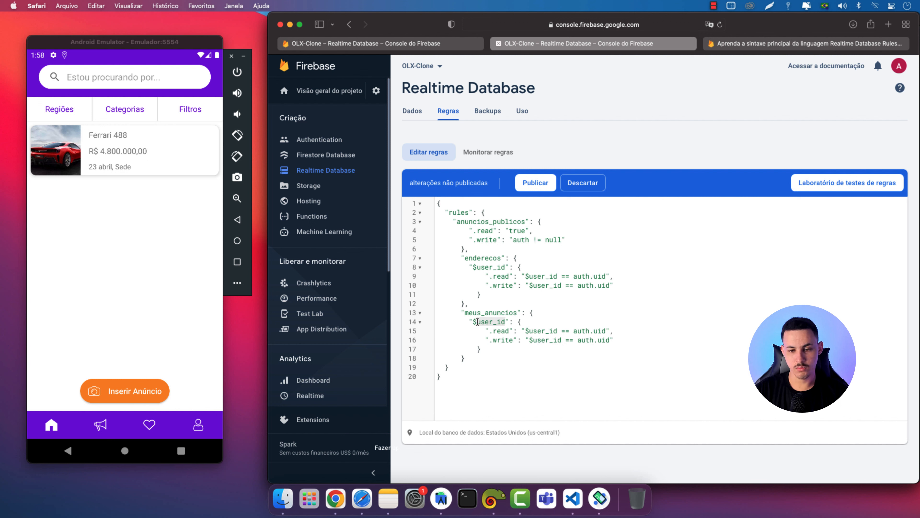
left_click_drag(602, 342, 587, 340)
left_click(588, 340)
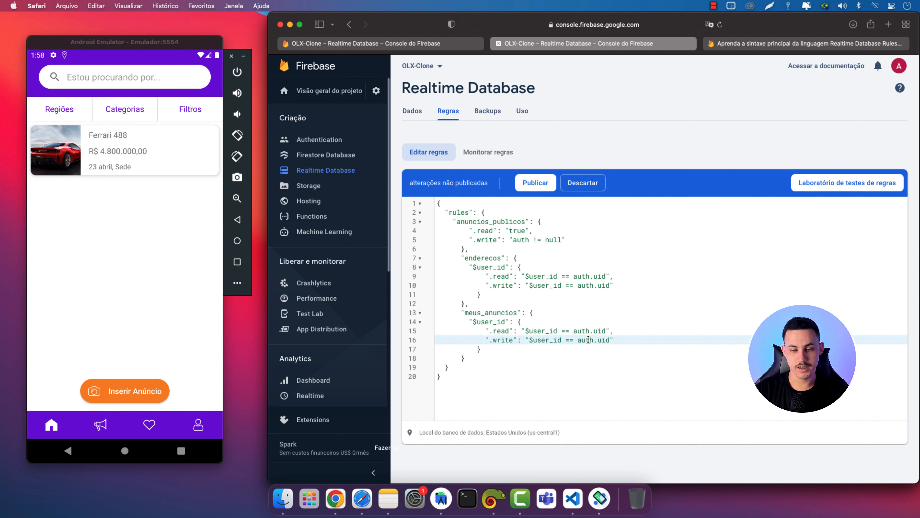
left_click(488, 361)
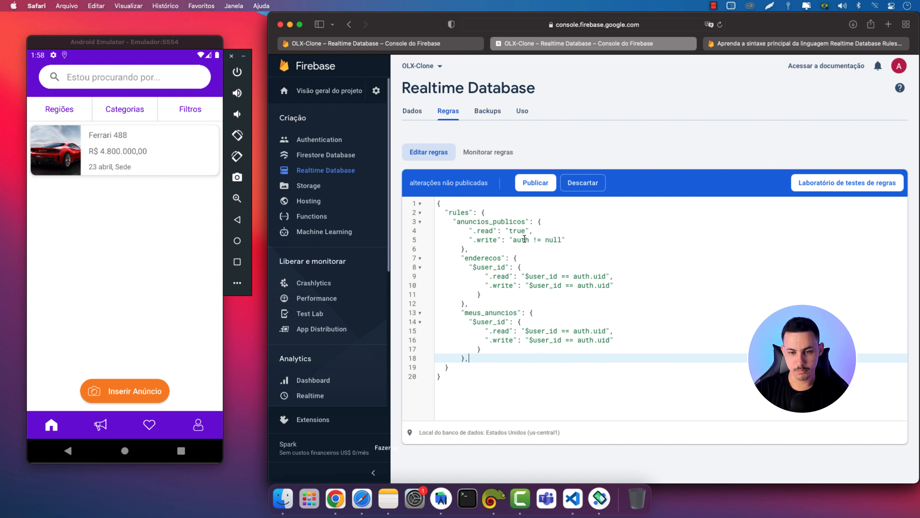
left_click(524, 184)
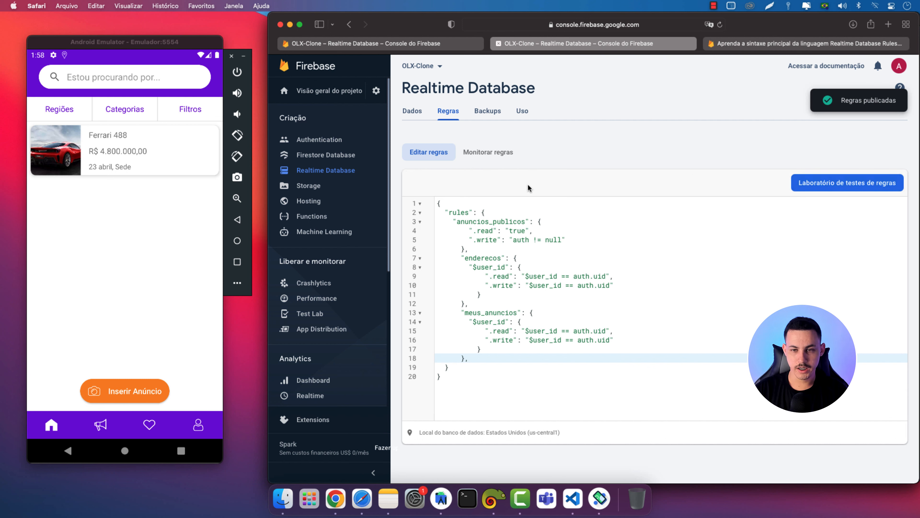
left_click(187, 325)
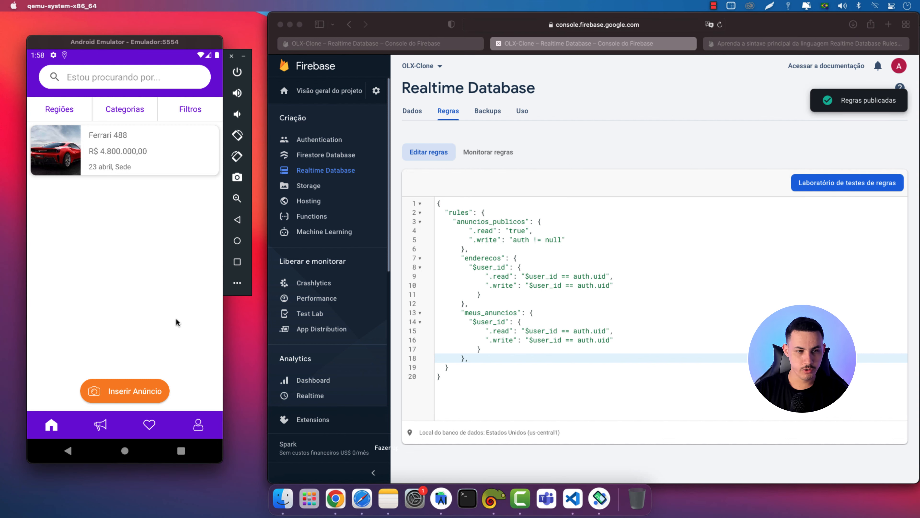
left_click(100, 427)
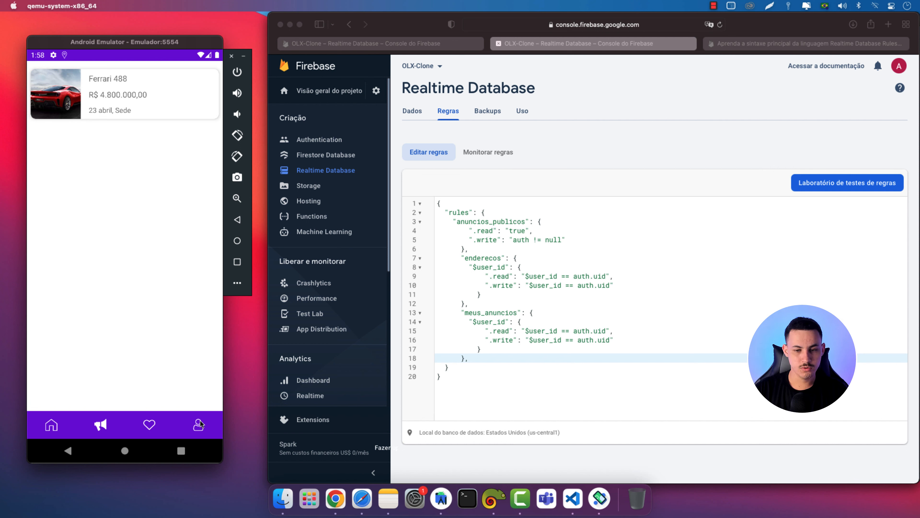
left_click(397, 86)
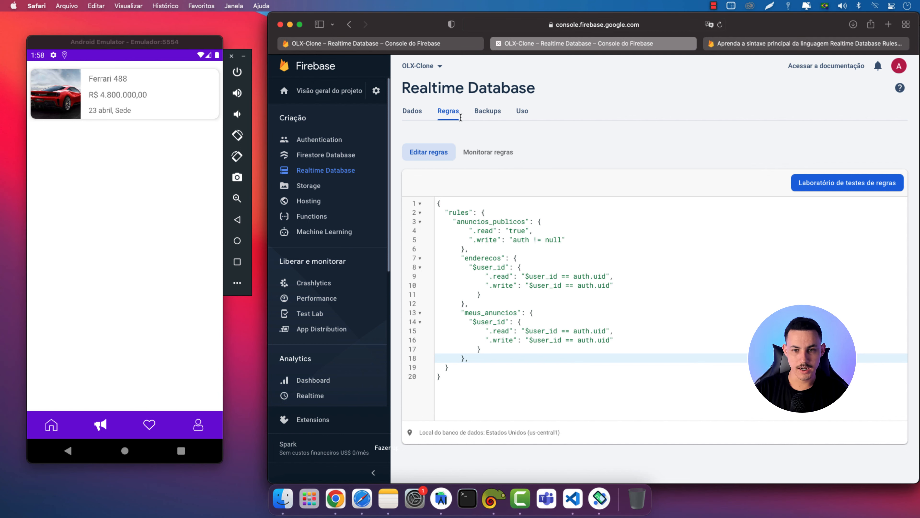
left_click(454, 43)
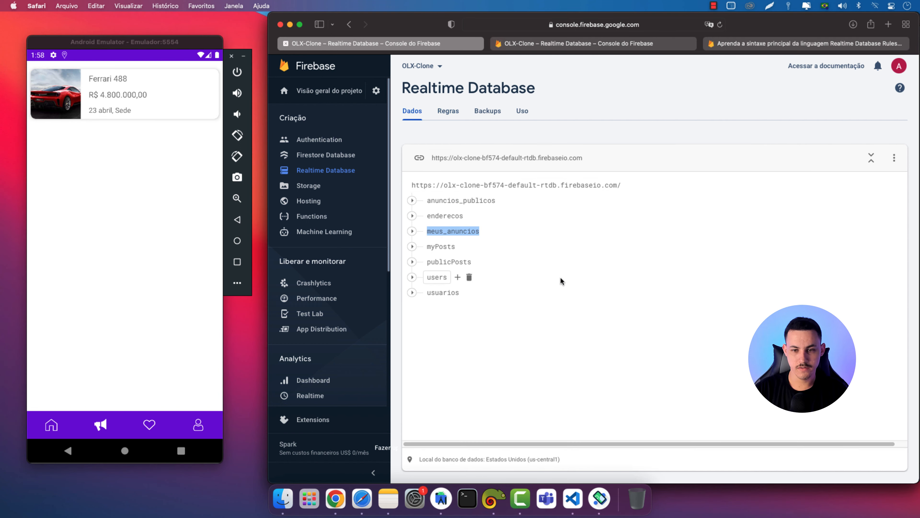
left_click(417, 293)
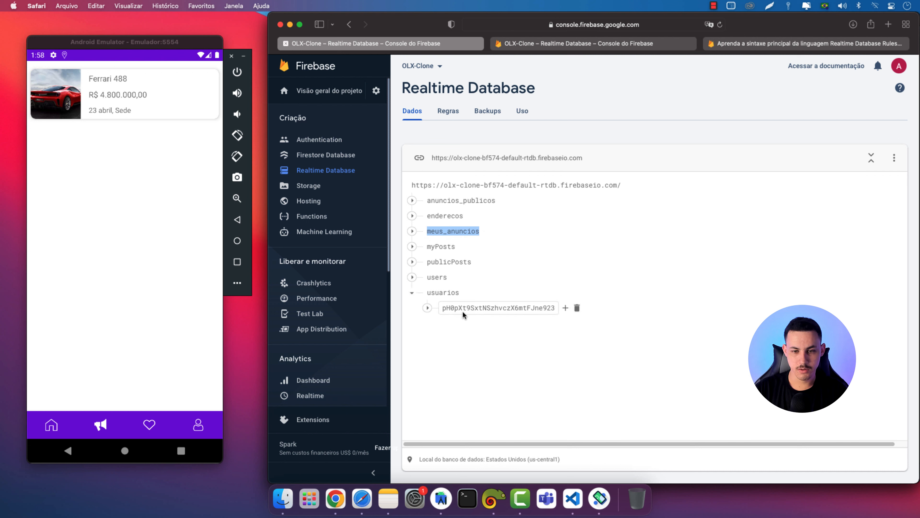
left_click(417, 294)
left_click(412, 231)
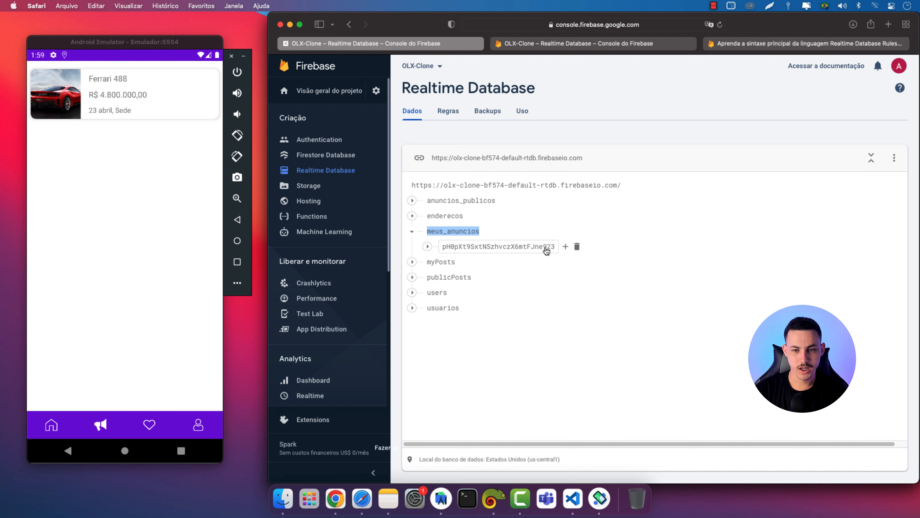
left_click(427, 247)
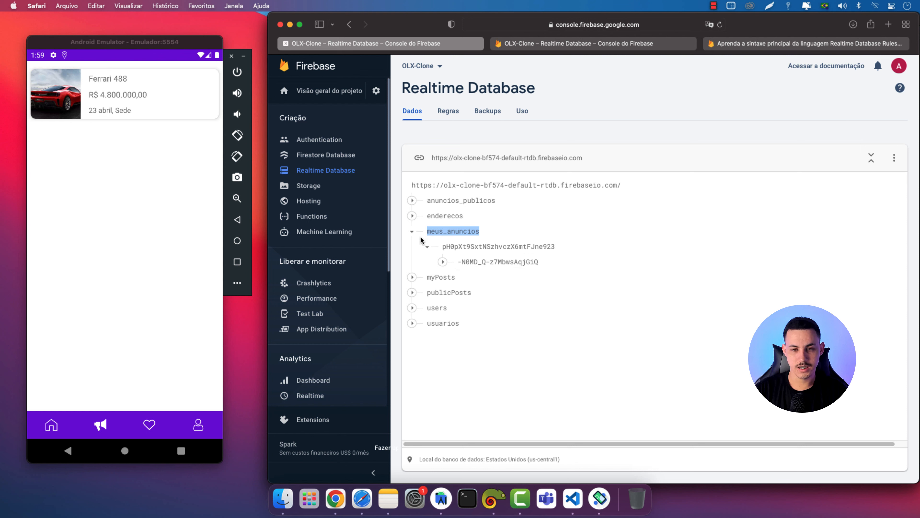
left_click(412, 231)
left_click(569, 42)
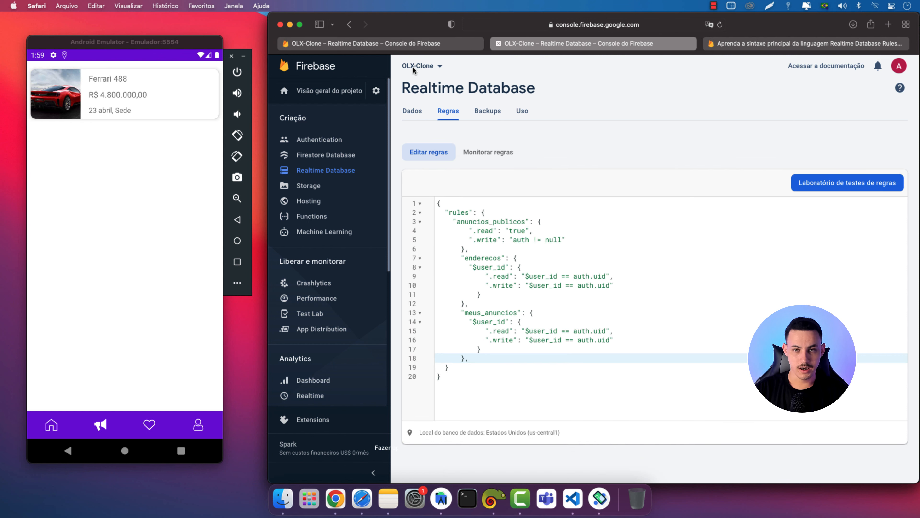
left_click(401, 48)
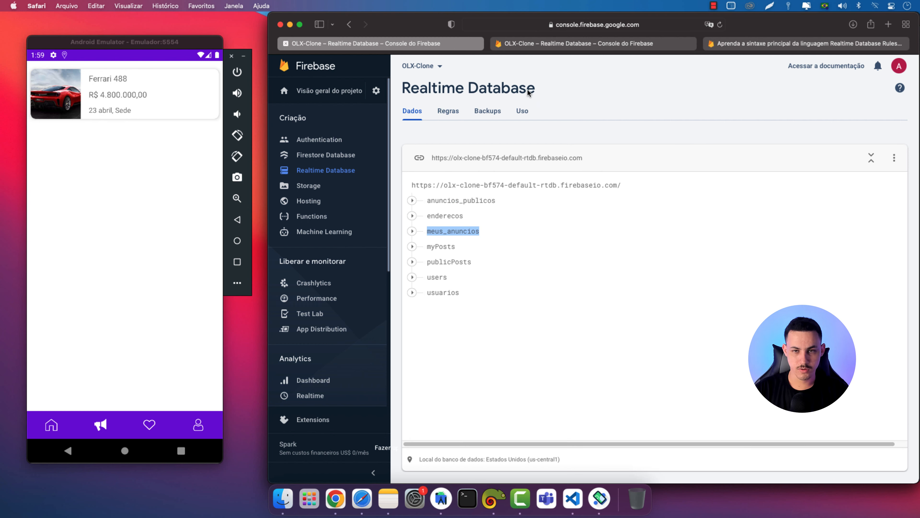
key("ctrl+Tab")
left_click_drag(460, 312, 467, 357)
key("super+c")
left_click(475, 359)
type(",")
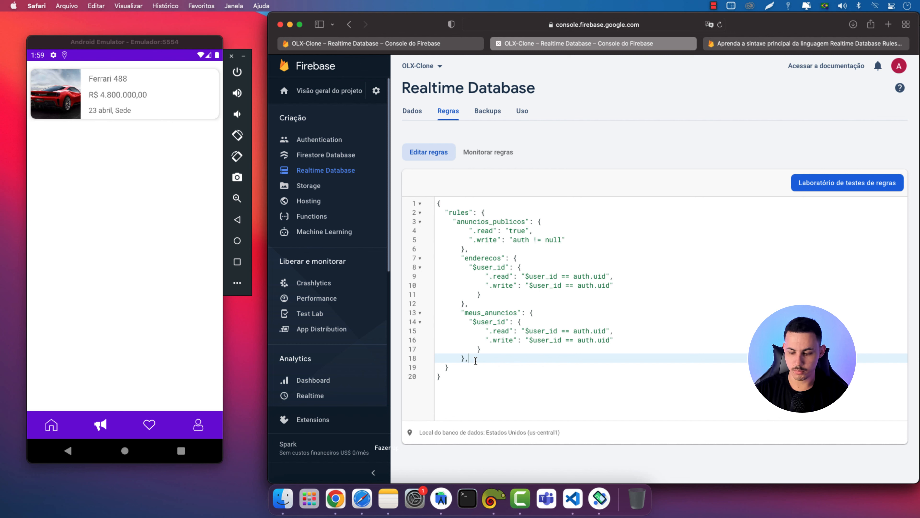
Paste a copy of the meus_anuncios block and rename it to usuarios from the data tree
key("Return")
key("super+v")
left_click(471, 367)
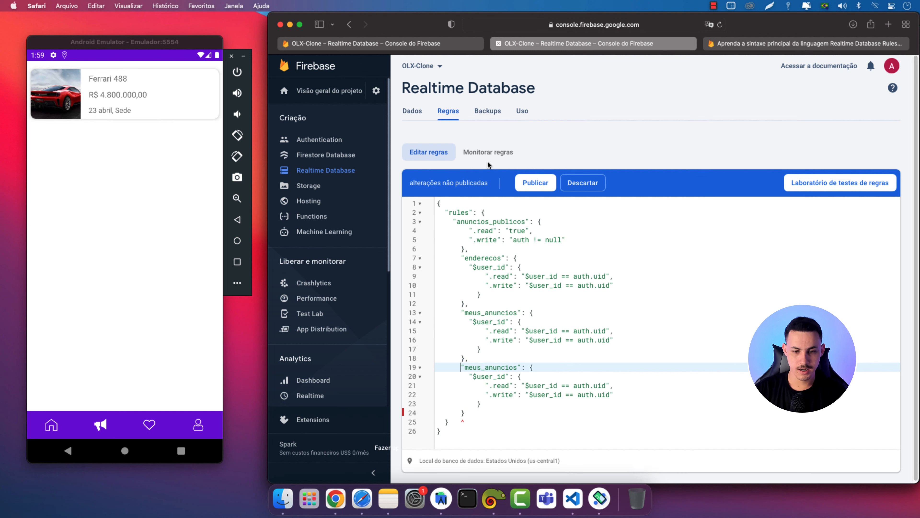
left_click(460, 43)
left_click_drag(425, 292, 461, 293)
key("super+c")
left_click(543, 44)
double_click(488, 367)
key("super+v")
Check the usuarios auth.uid rule against the app's Perfil screen, then publish the rules
left_click(503, 396)
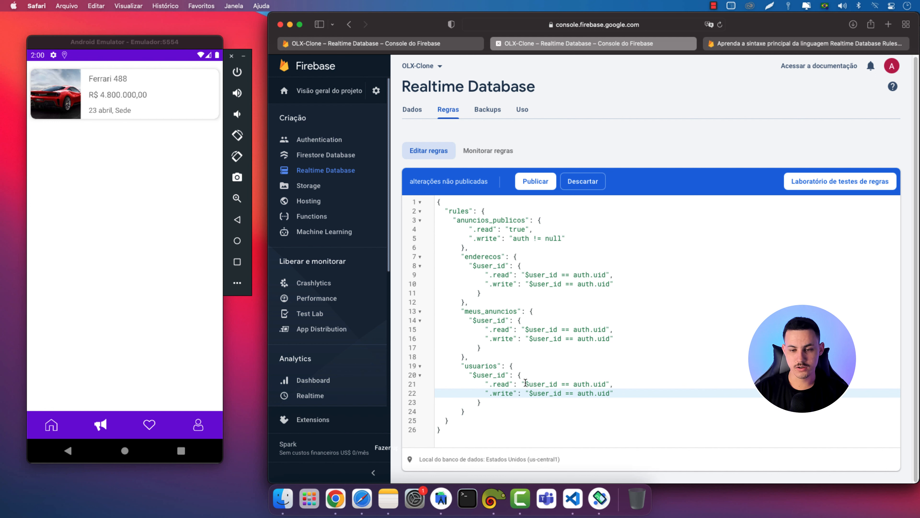
left_click_drag(574, 384, 604, 384)
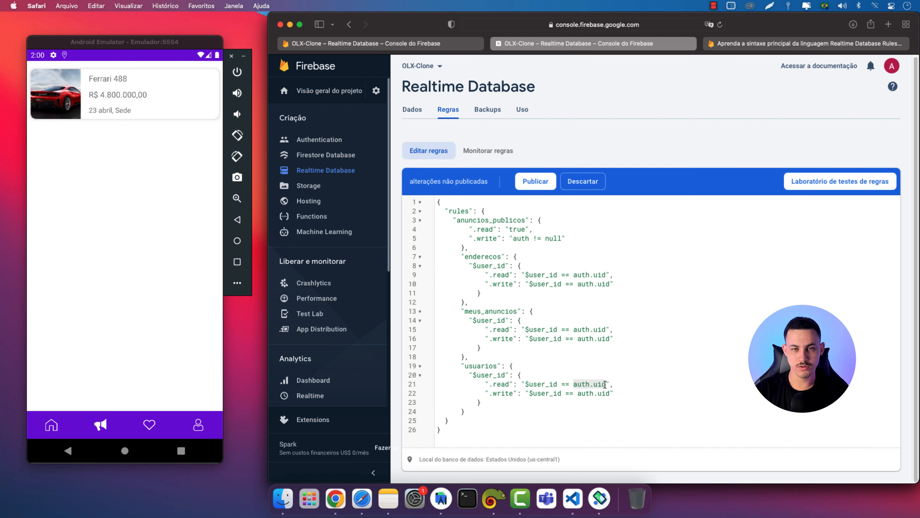
left_click(185, 377)
left_click(198, 425)
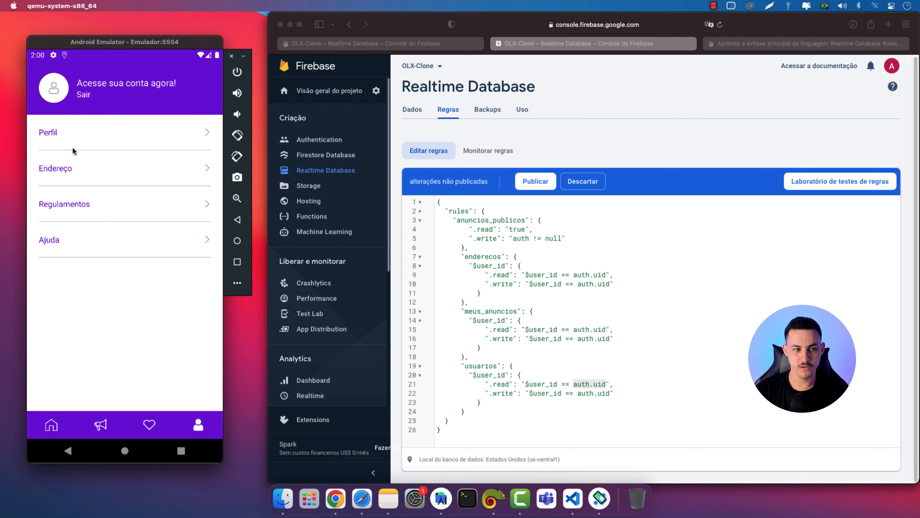
left_click(70, 140)
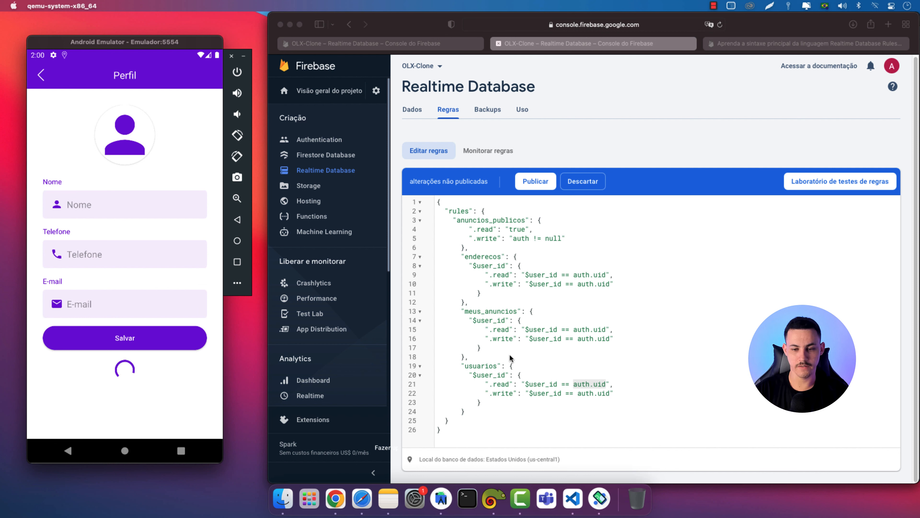
left_click(512, 394)
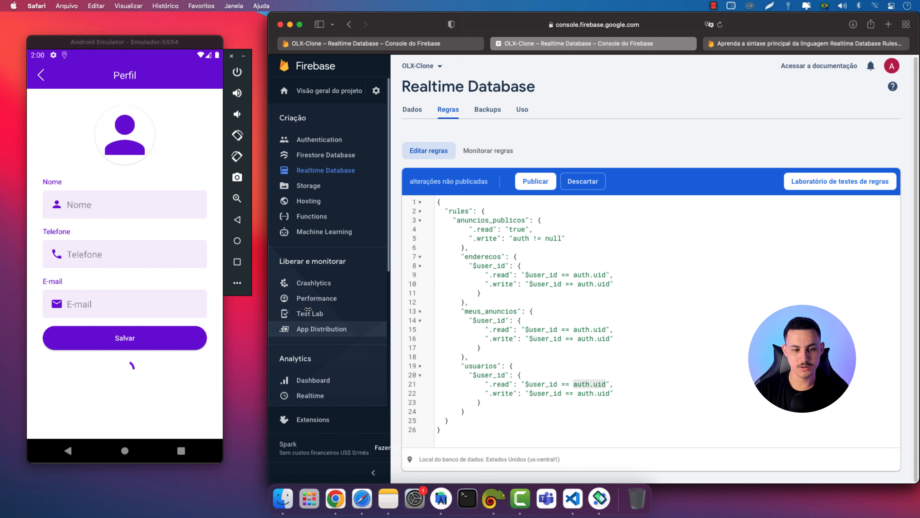
left_click(538, 187)
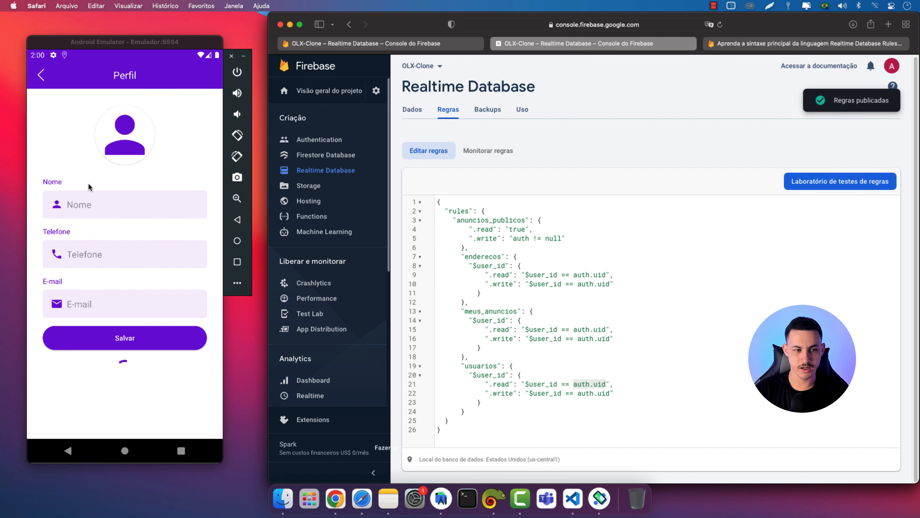
left_click(74, 159)
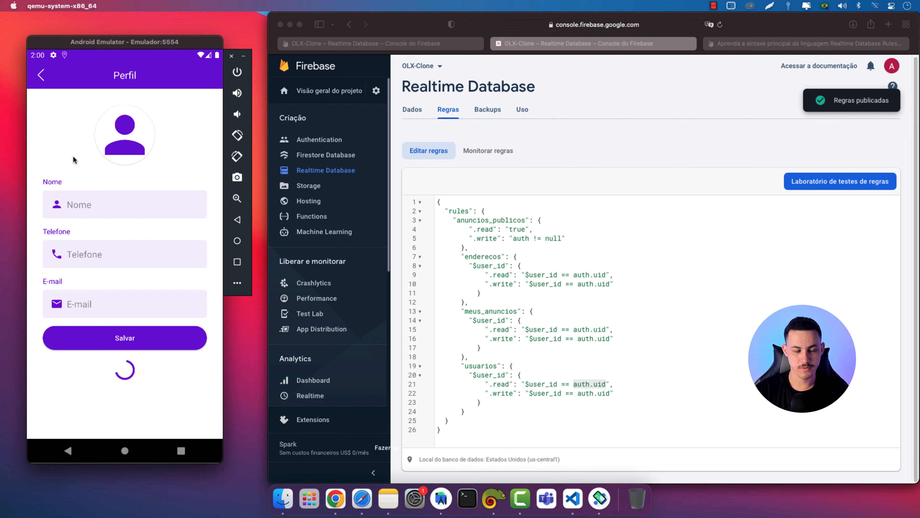
left_click(40, 77)
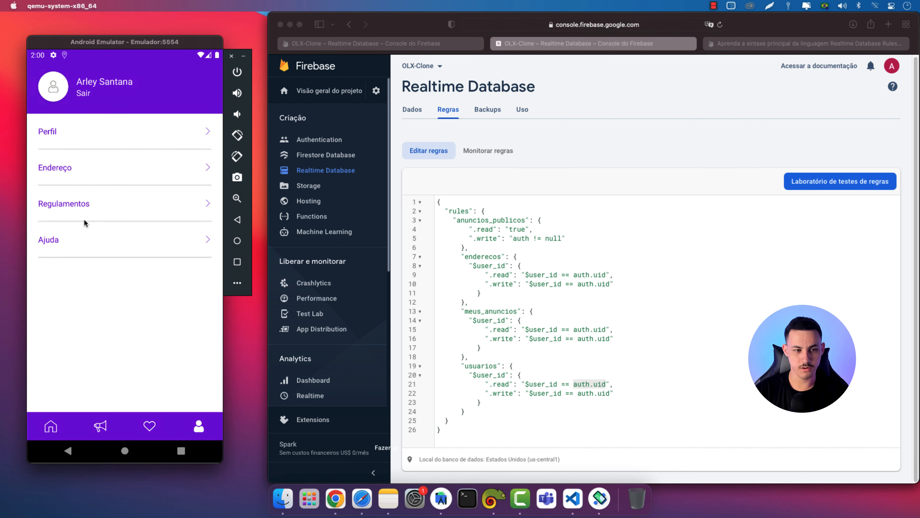
left_click(95, 144)
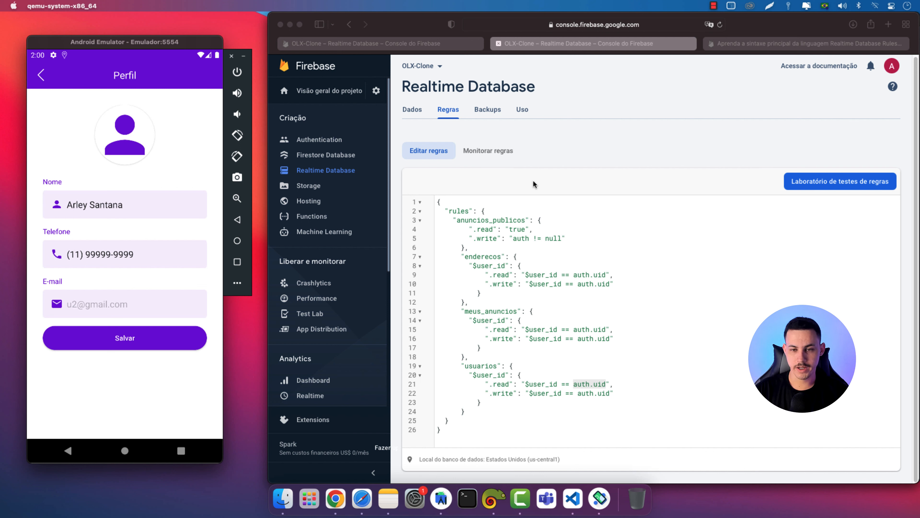
left_click(554, 134)
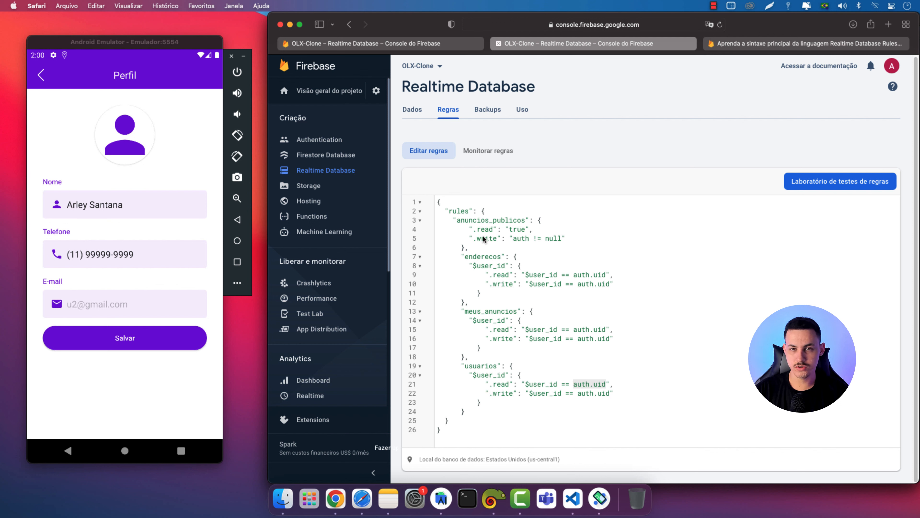
left_click(746, 47)
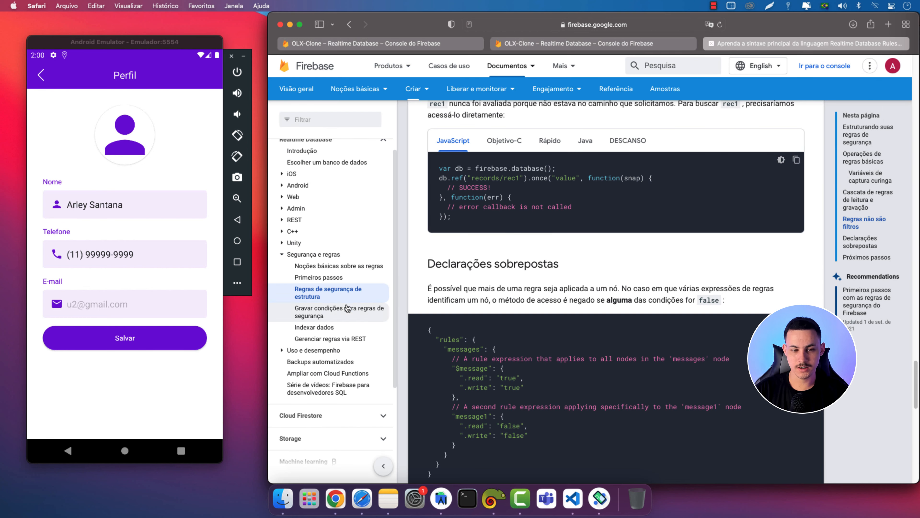
Scroll the rules docs to the 'Cascata de regras de leitura e gravação' section
scroll(495, 296, "down", 7)
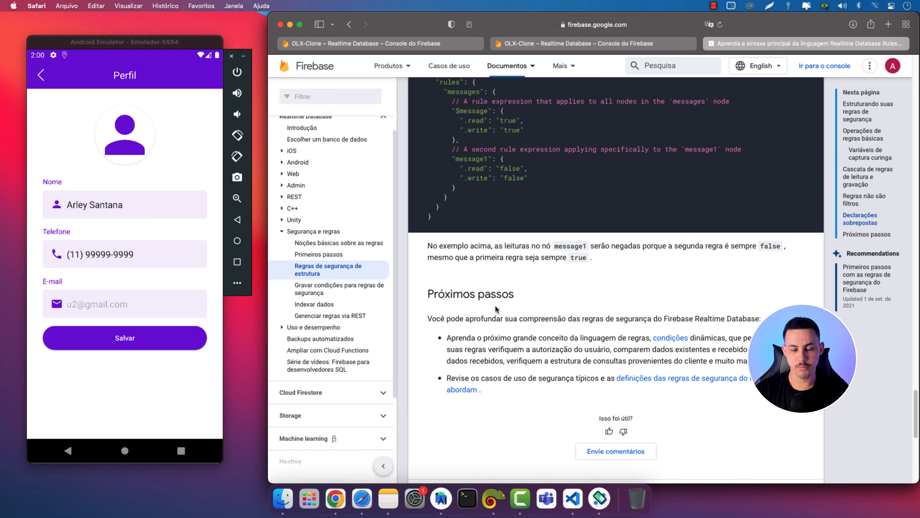
scroll(494, 296, "up", 10)
scroll(422, 217, "up", 10)
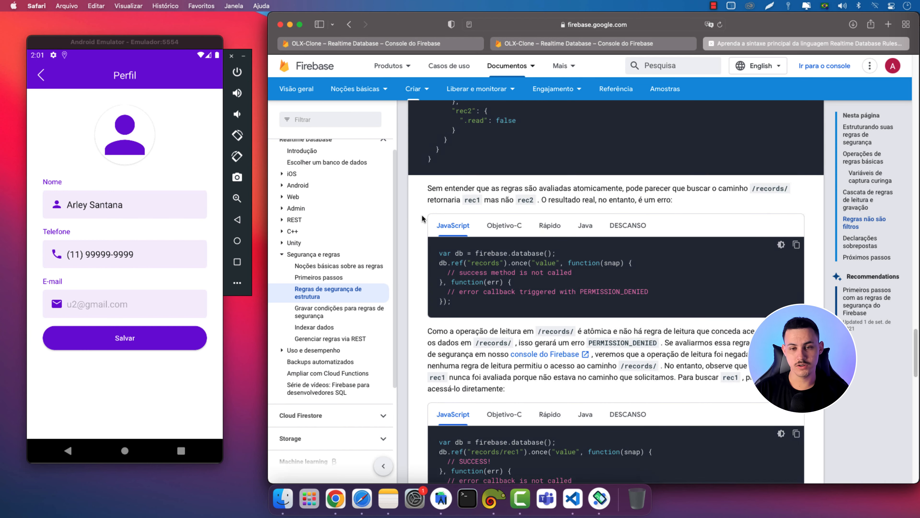
scroll(422, 217, "up", 1)
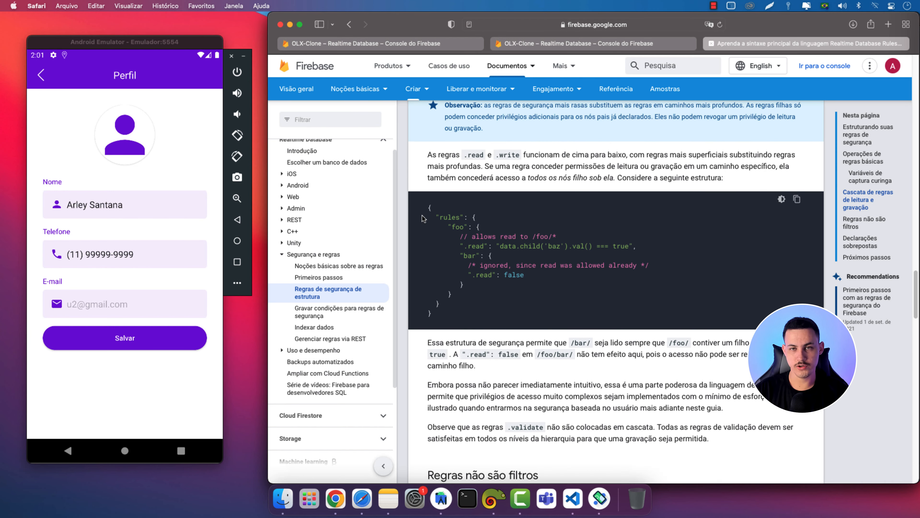